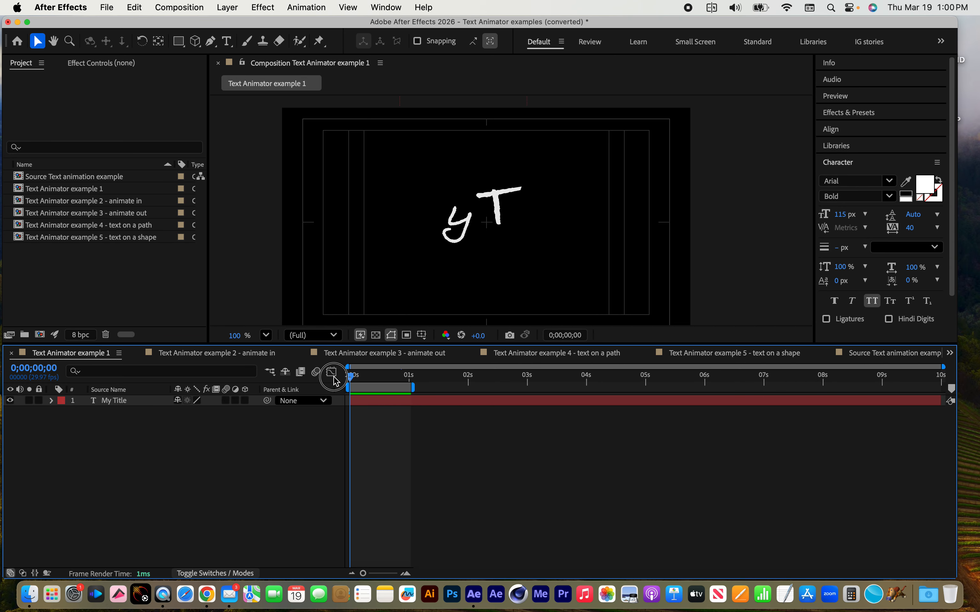
Preview the text animations in Text Animator example 1, example 2 - animate in, and example 3 - animate out
{"action": "key", "text": "space"}
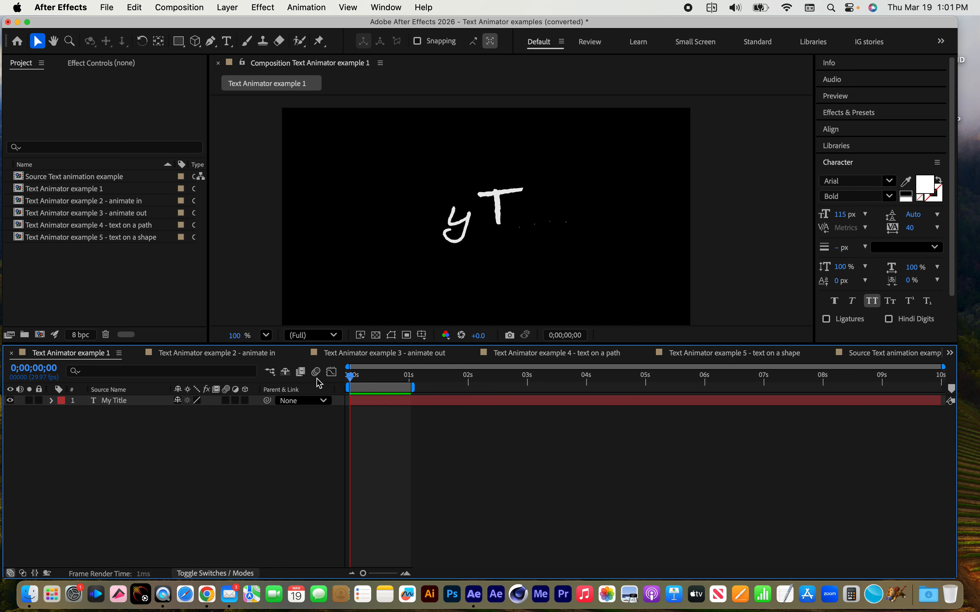
{"action": "key", "text": "space"}
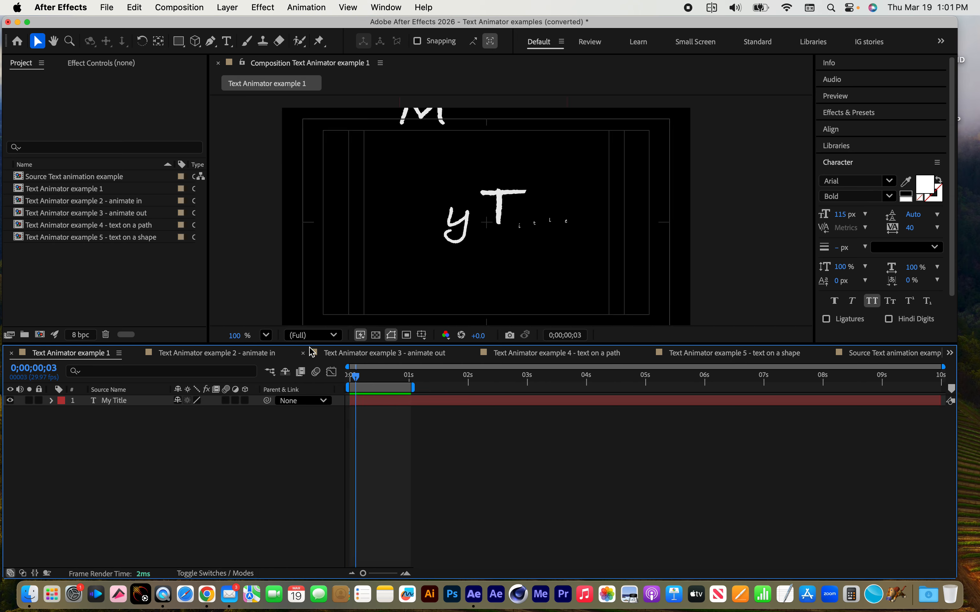
{"action": "left_click", "coordinate": [213, 353]}
{"action": "key", "text": "space"}
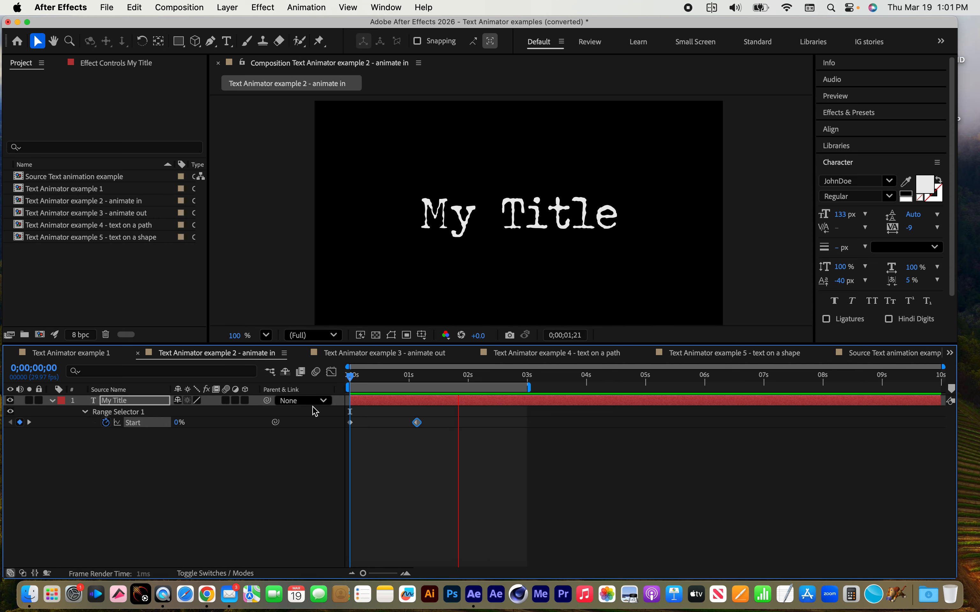
{"action": "left_click", "coordinate": [399, 353]}
{"action": "key", "text": "space"}
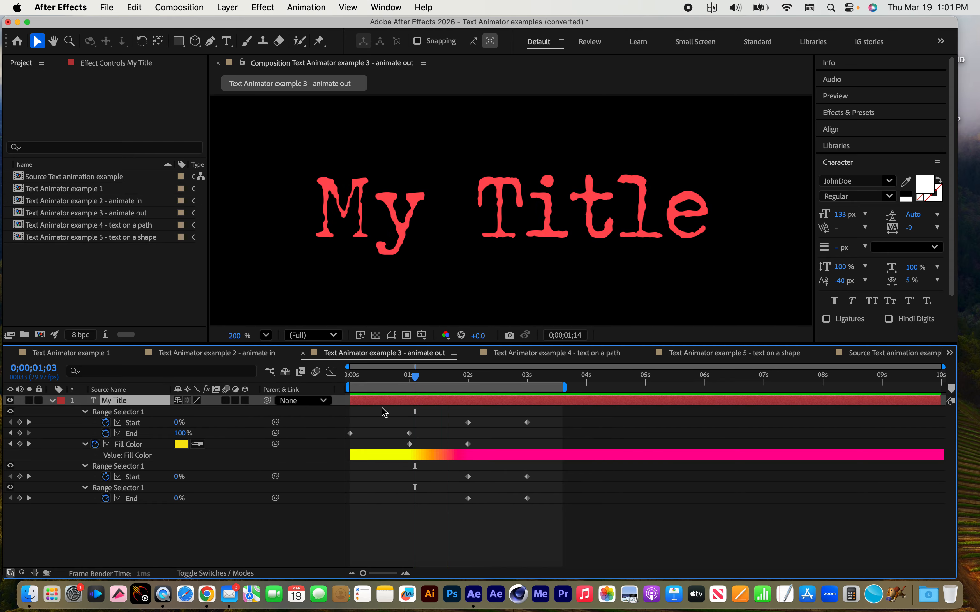
Preview the text on a path, text on a shape, and Source Text animation example compositions from their start
{"action": "left_click", "coordinate": [547, 356]}
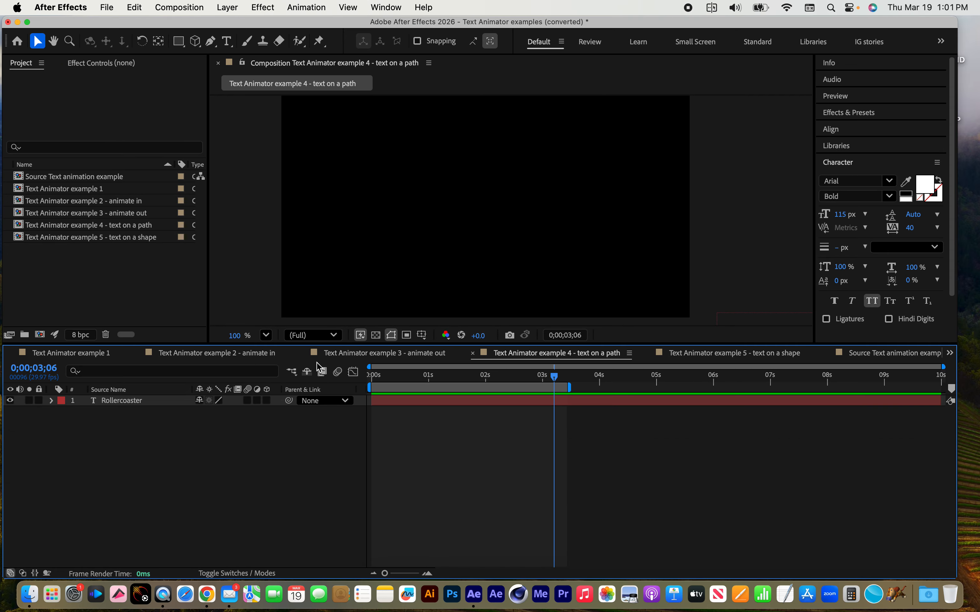
{"action": "left_click_drag", "start_coordinate": [389, 378], "coordinate": [350, 376]}
{"action": "key", "text": "space"}
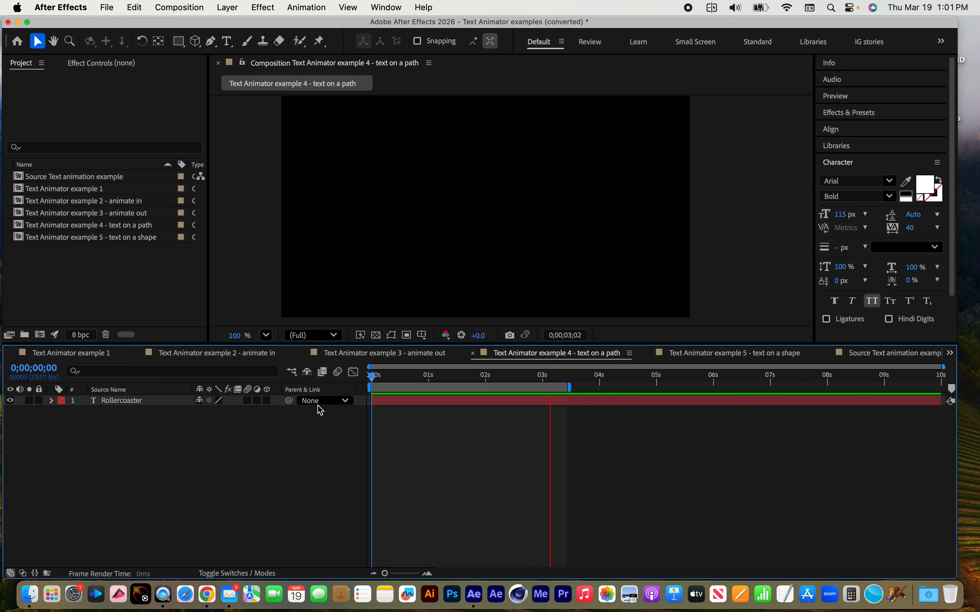
{"action": "left_click", "coordinate": [709, 353]}
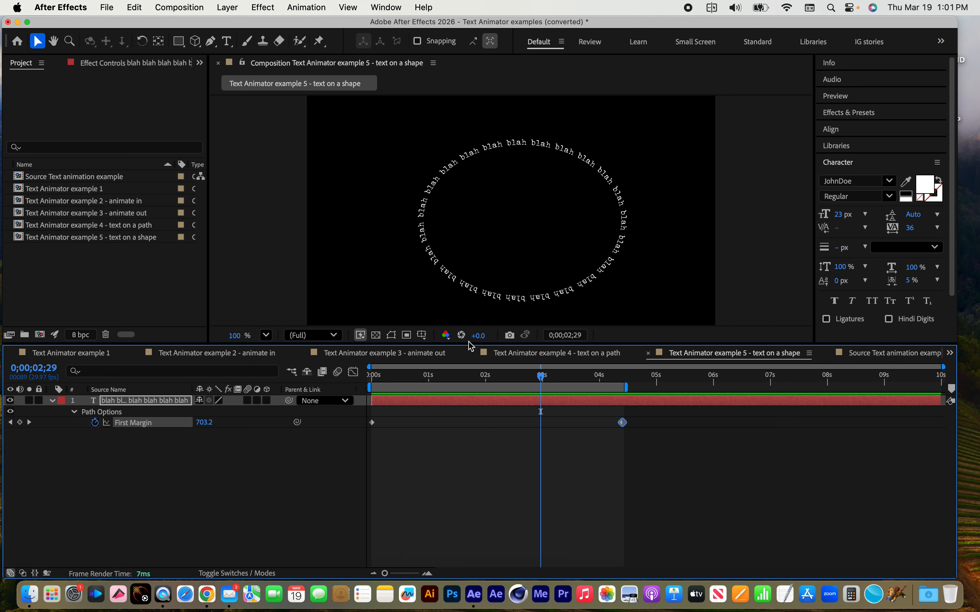
{"action": "key", "text": "space"}
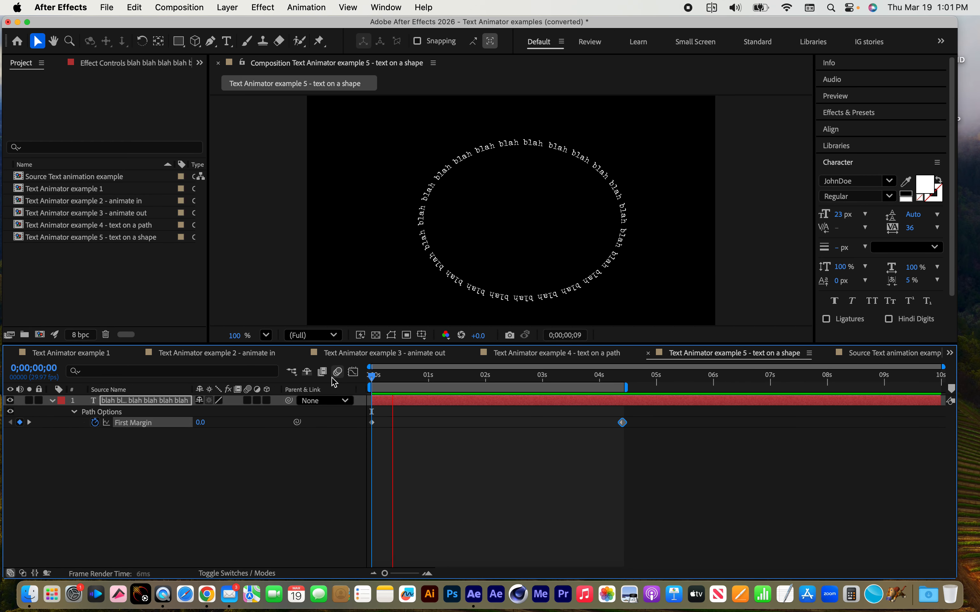
{"action": "left_click", "coordinate": [874, 354]}
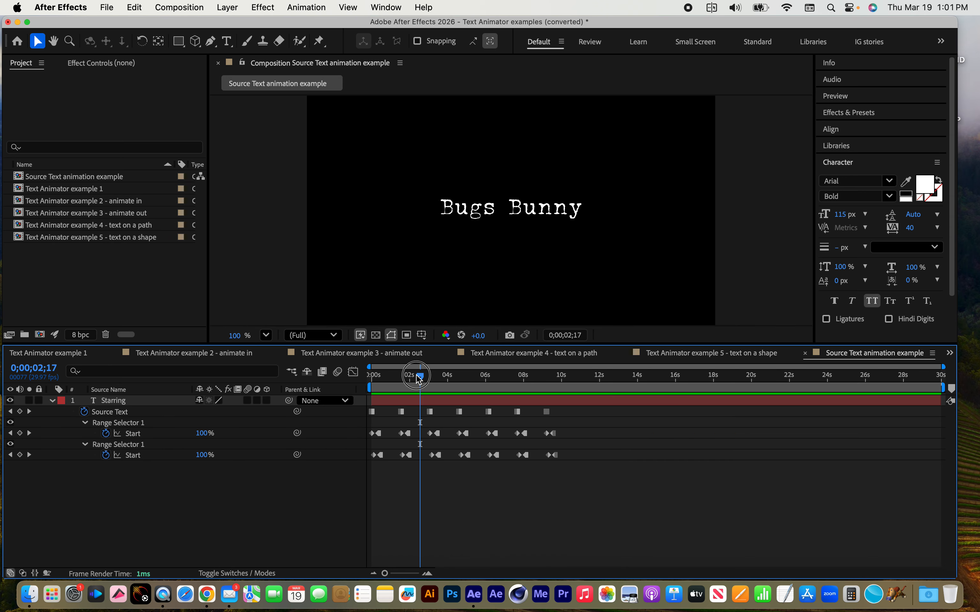
{"action": "key", "text": "space"}
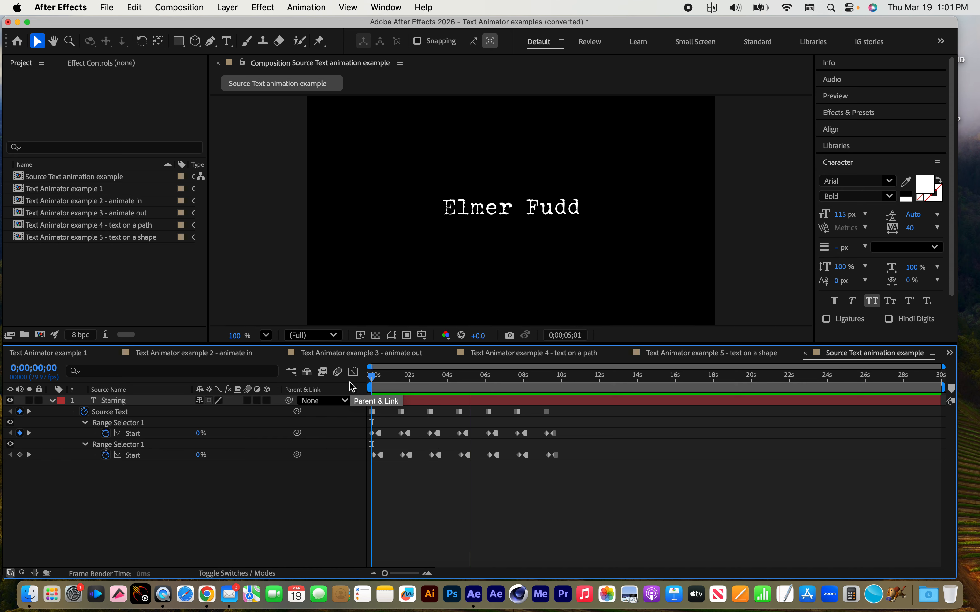
{"action": "key", "text": "space"}
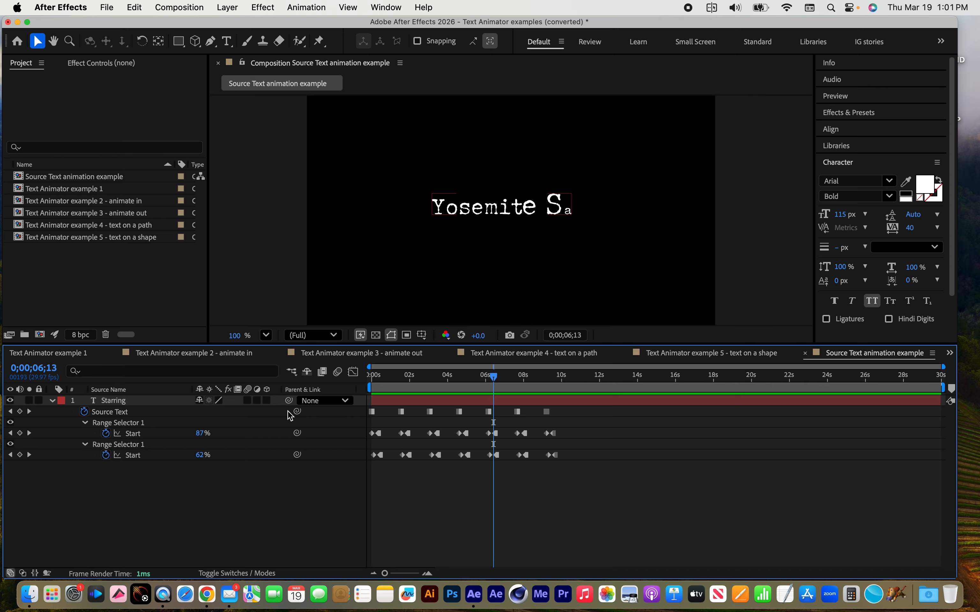
Create a new empty project
{"action": "left_click", "coordinate": [106, 4]}
{"action": "mouse_move", "coordinate": [104, 26]}
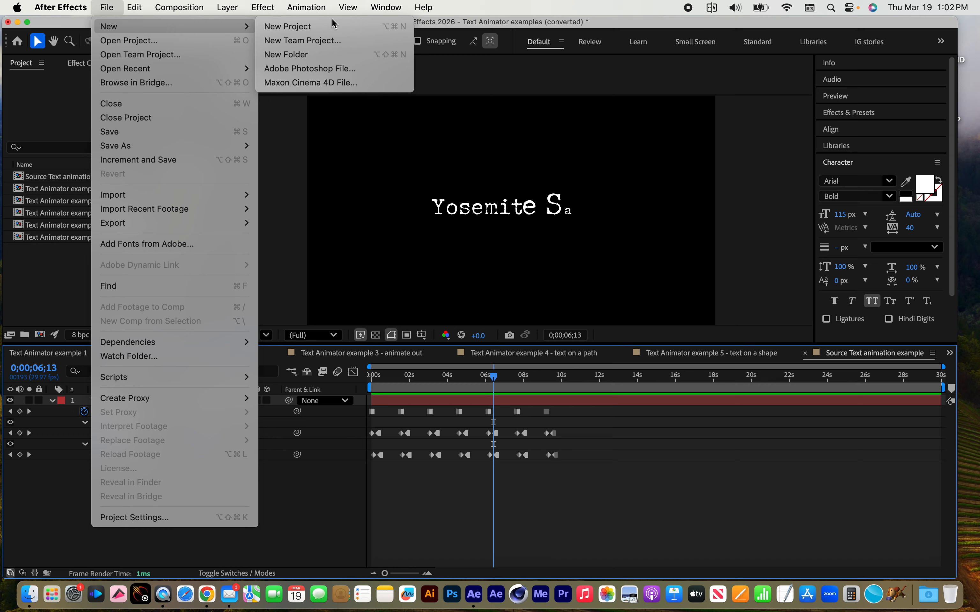
{"action": "left_click", "coordinate": [301, 28]}
{"action": "left_click", "coordinate": [544, 346]}
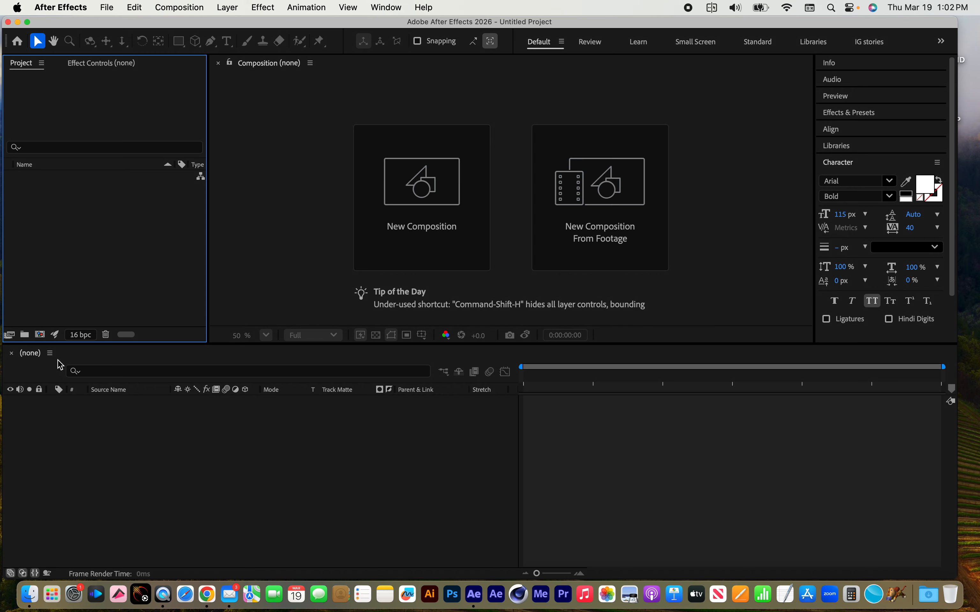
Create a composition named "text example 1" with the HDV/HDTV 1280x720 29.97 fps preset, and enlarge the viewer area
{"action": "left_click", "coordinate": [39, 334]}
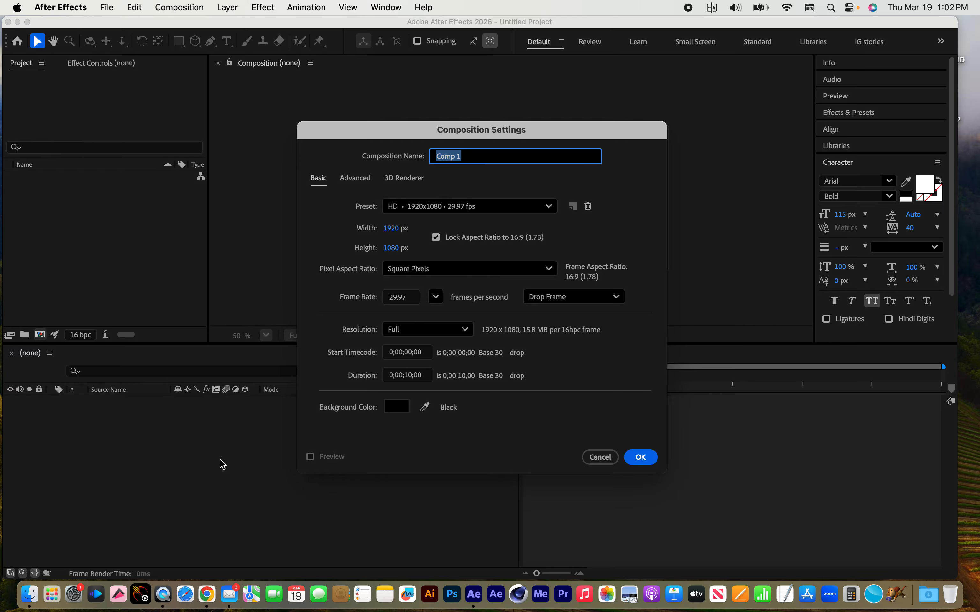
{"action": "type", "text": "text example"}
{"action": "left_click", "coordinate": [525, 212]}
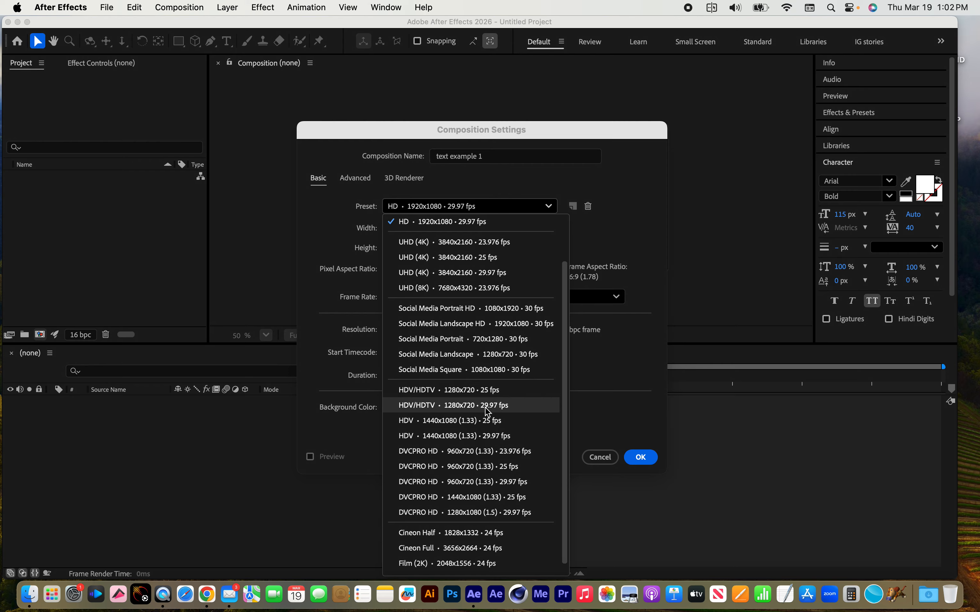
{"action": "left_click", "coordinate": [494, 410]}
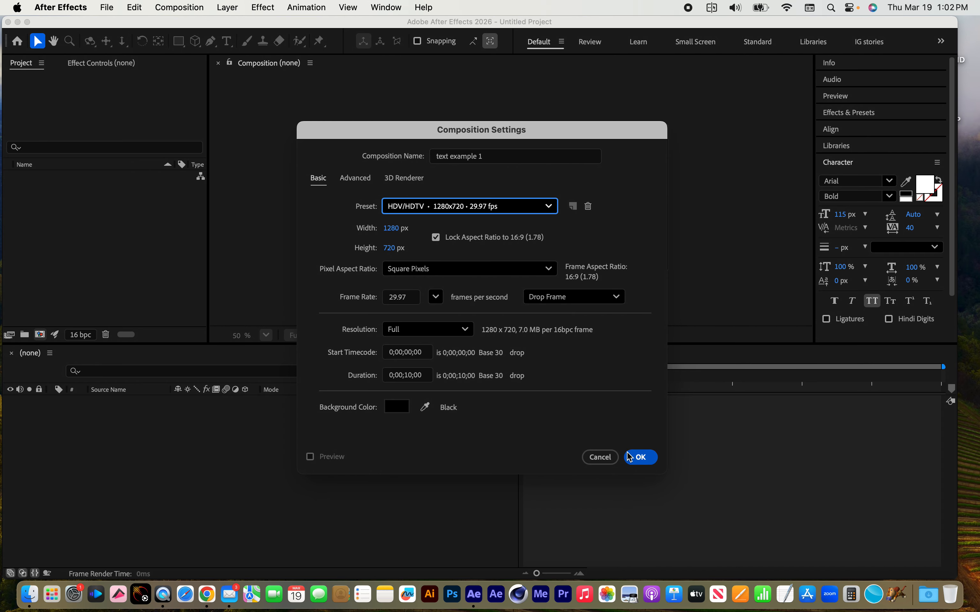
{"action": "left_click", "coordinate": [644, 458]}
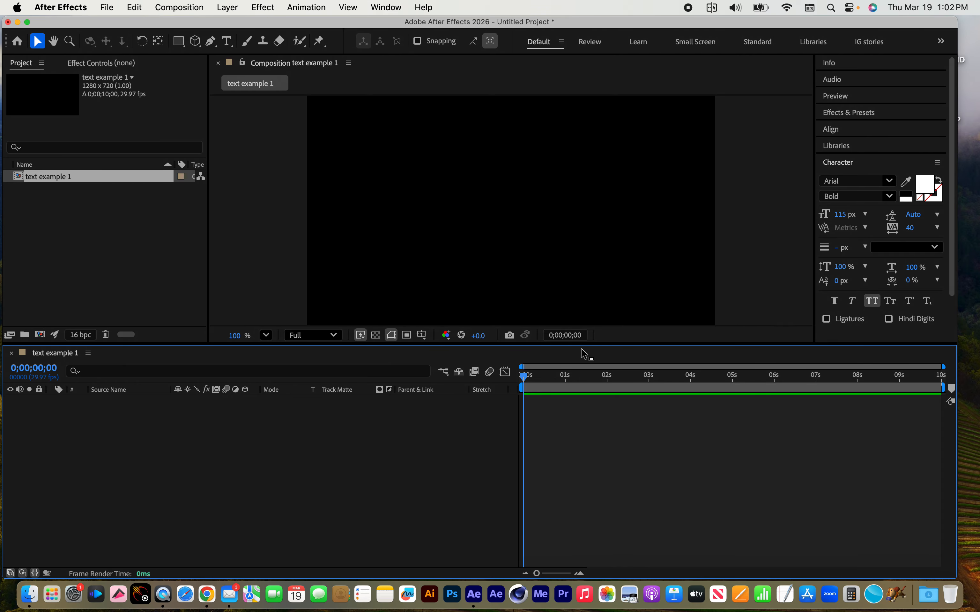
{"action": "left_click_drag", "start_coordinate": [583, 349], "coordinate": [574, 383]}
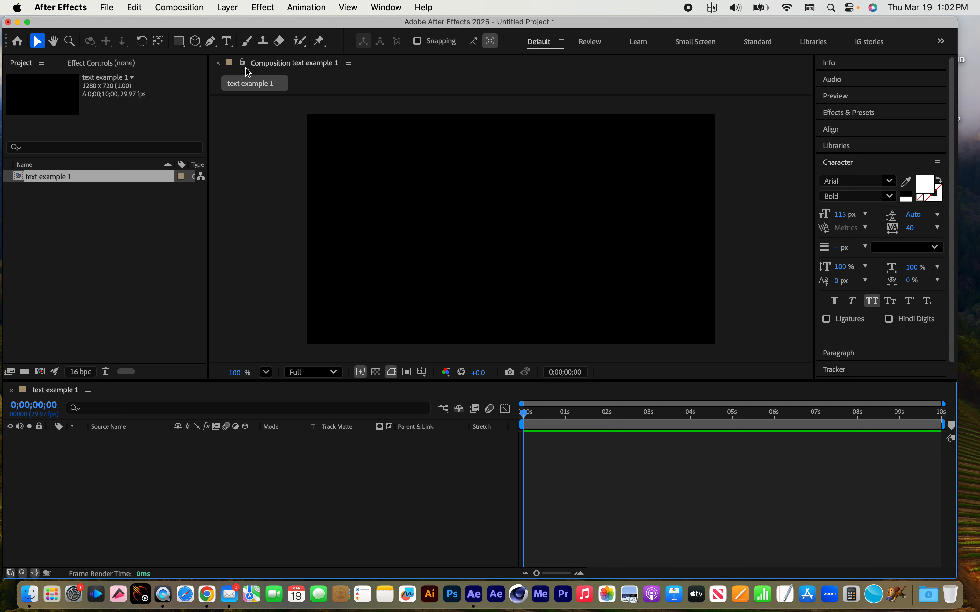
{"action": "left_click", "coordinate": [227, 41]}
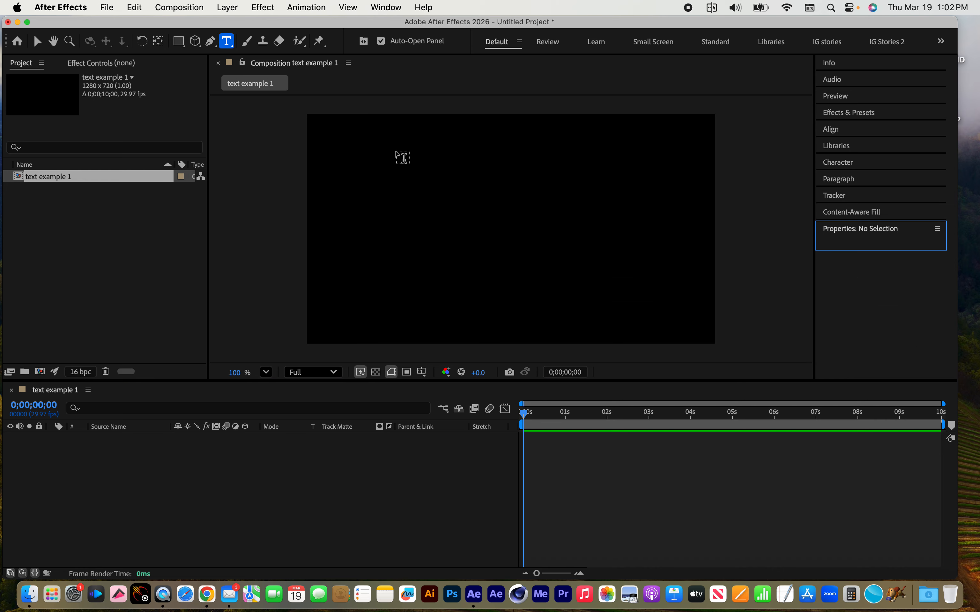
{"action": "left_click", "coordinate": [389, 210]}
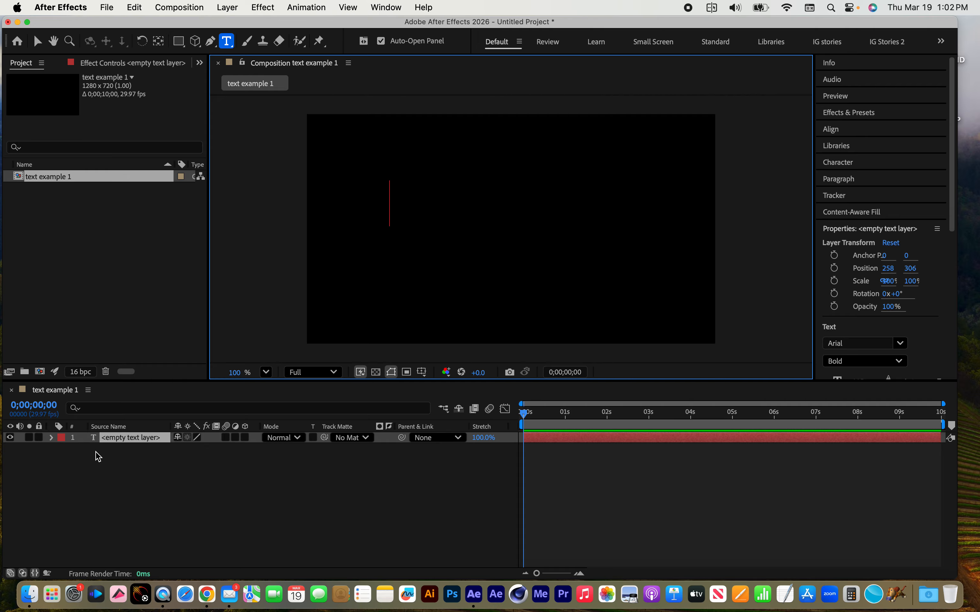
{"action": "left_click", "coordinate": [123, 441]}
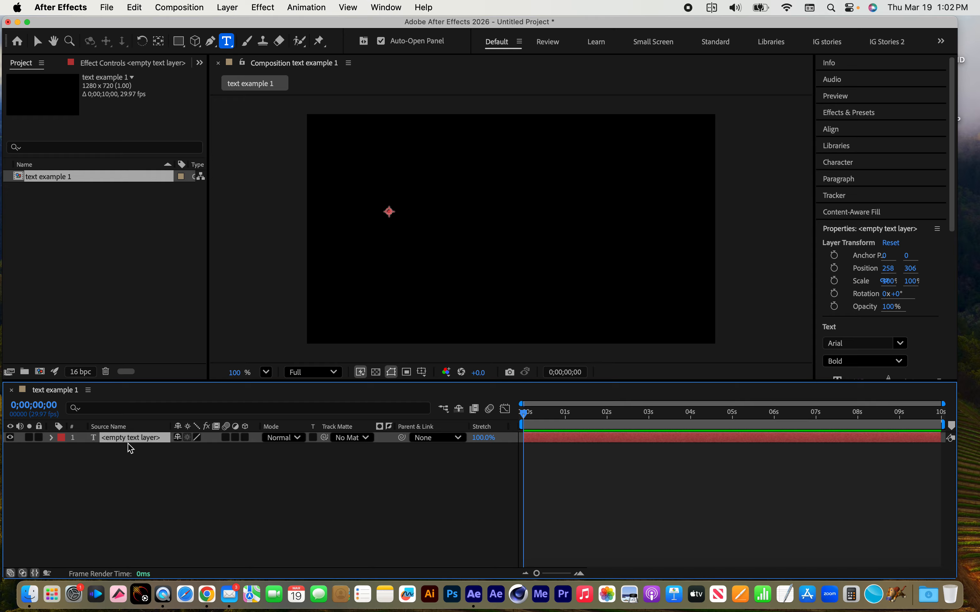
{"action": "key", "text": "Delete"}
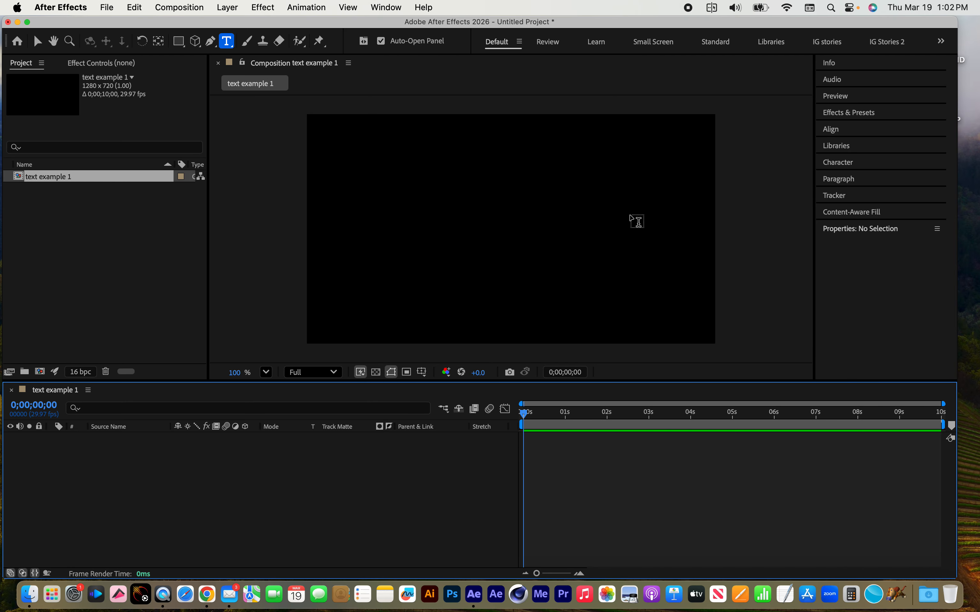
Add a new text layer reading "My title" at the center of the composition and select the layer
{"action": "left_click", "coordinate": [231, 6]}
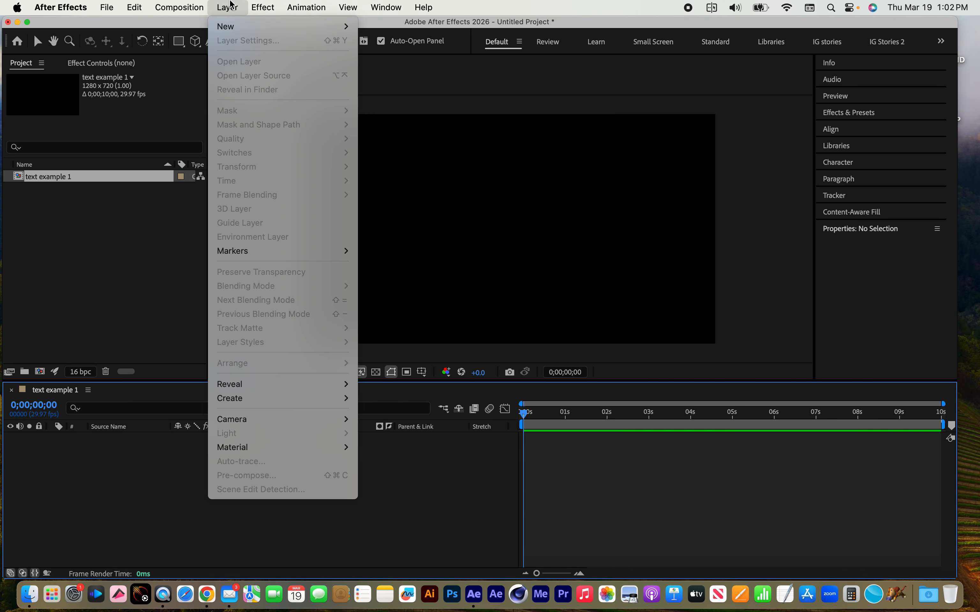
{"action": "mouse_move", "coordinate": [283, 27]}
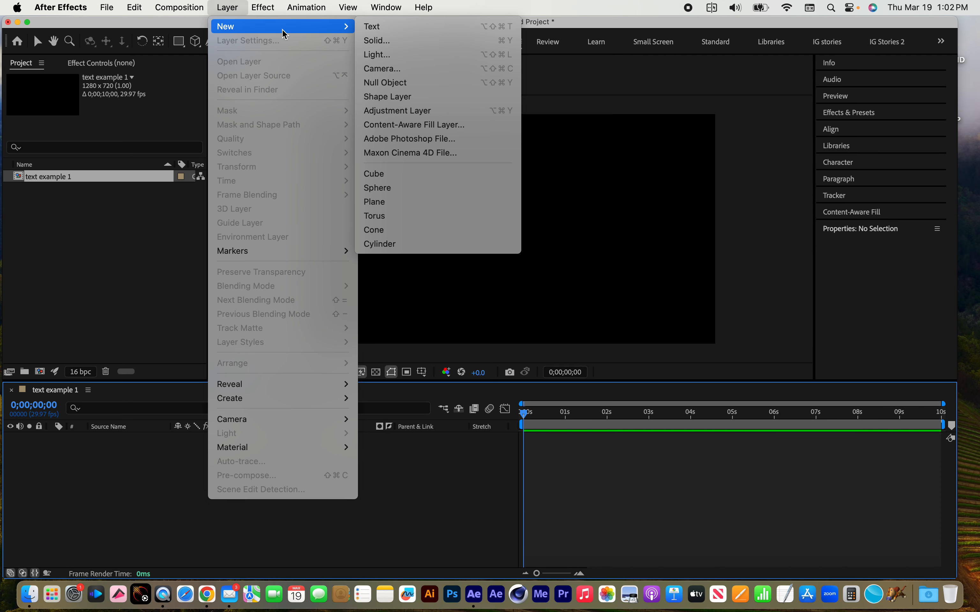
{"action": "left_click", "coordinate": [396, 27]}
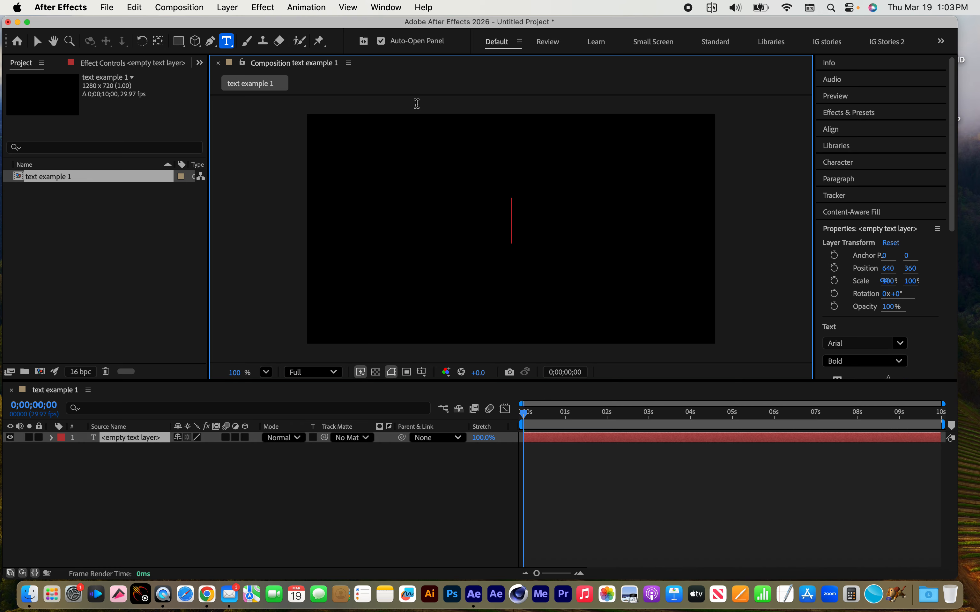
{"action": "type", "text": "My"}
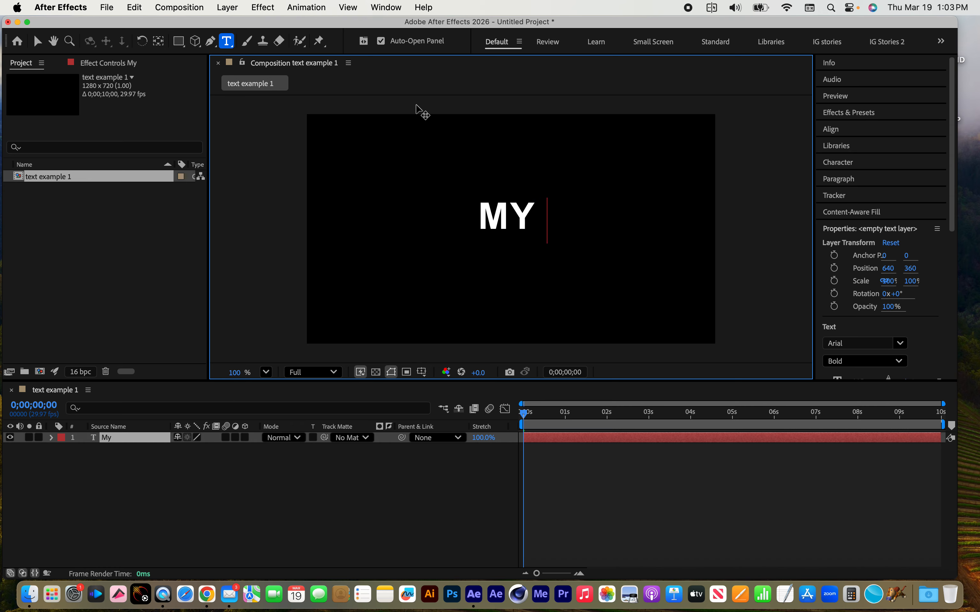
{"action": "type", "text": " title"}
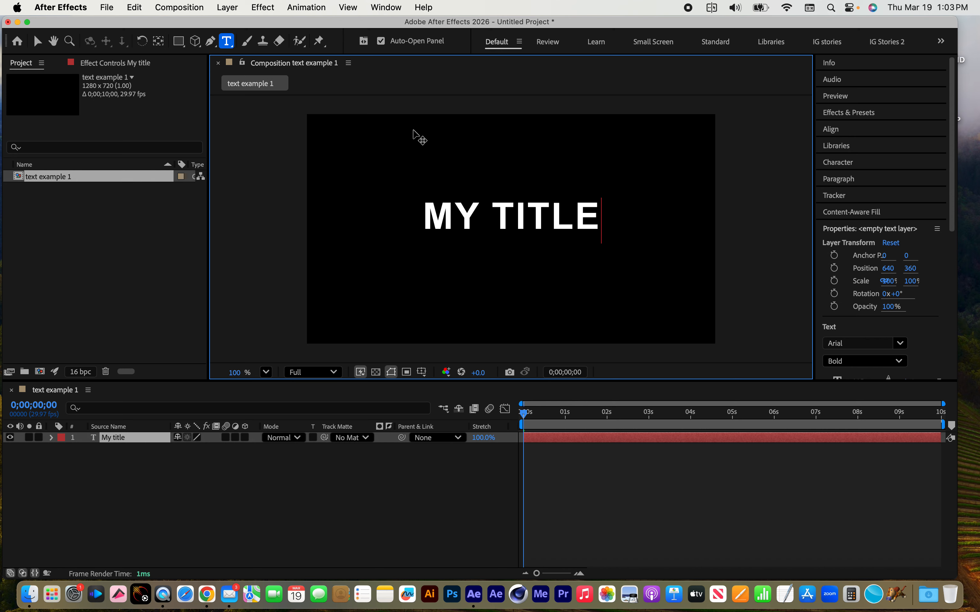
{"action": "left_click", "coordinate": [114, 439]}
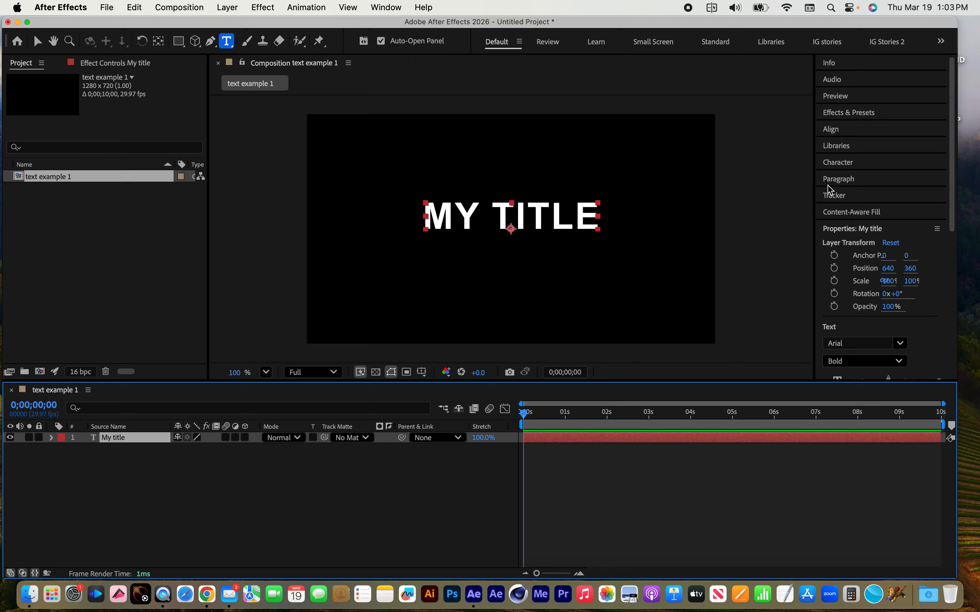
Try left and right paragraph alignment on the title text, and set it back to centered
{"action": "left_click", "coordinate": [837, 180]}
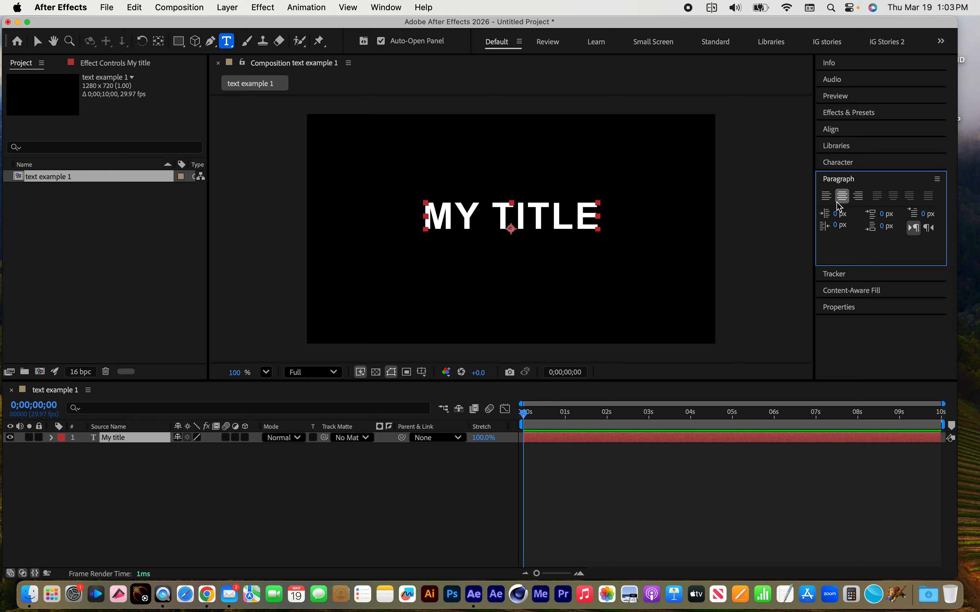
{"action": "left_click", "coordinate": [827, 196]}
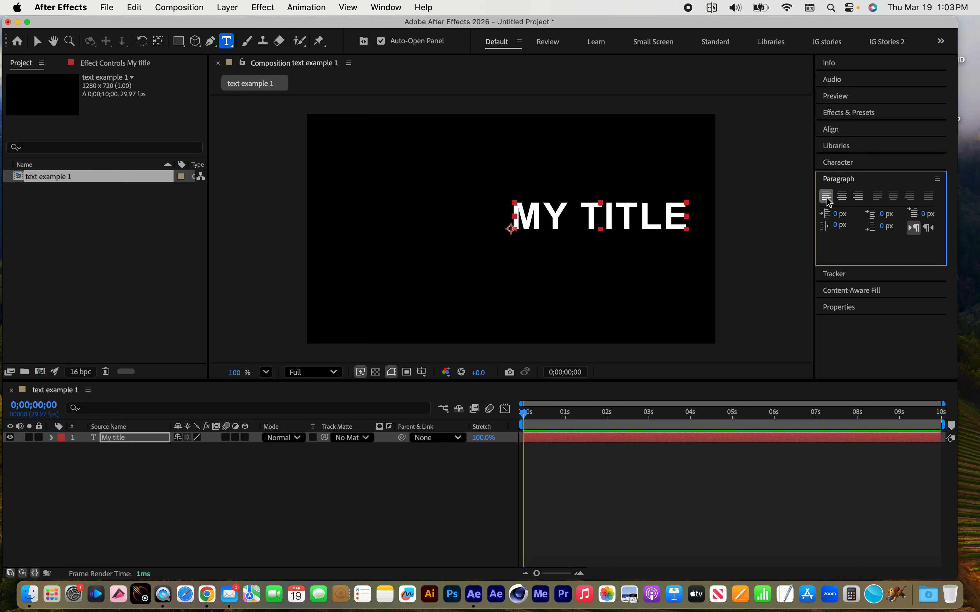
{"action": "left_click", "coordinate": [858, 197]}
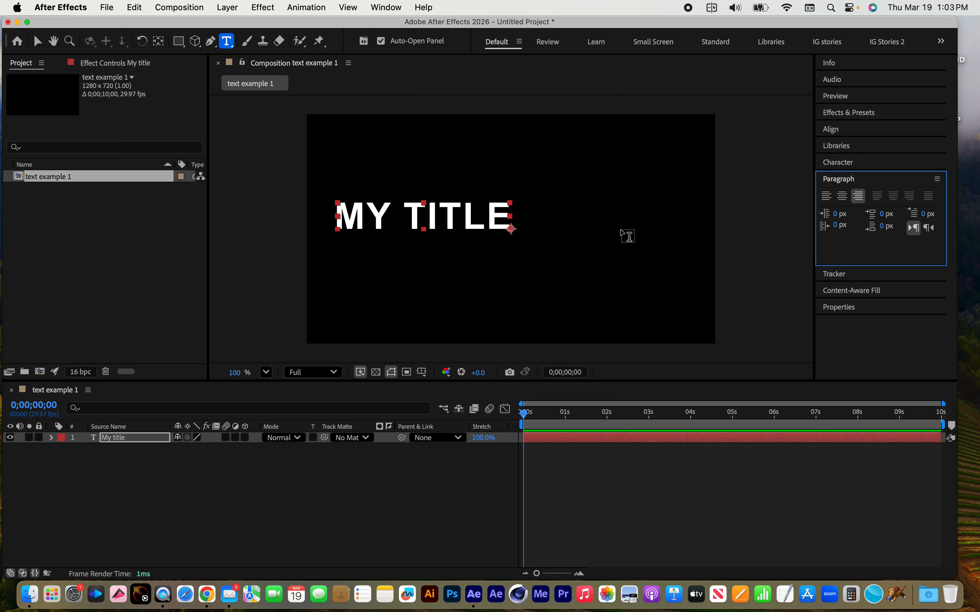
{"action": "left_click", "coordinate": [827, 197]}
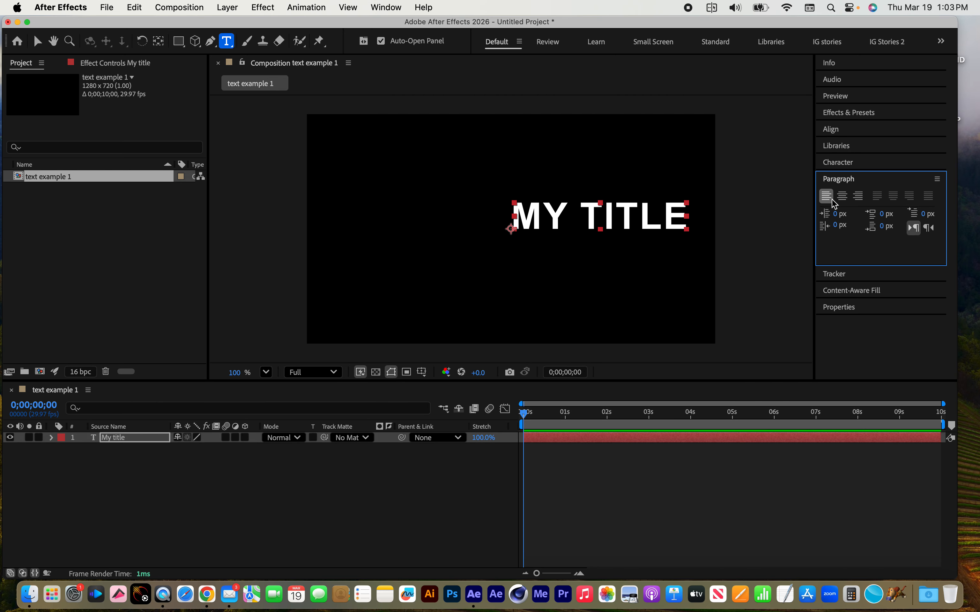
{"action": "left_click", "coordinate": [843, 198]}
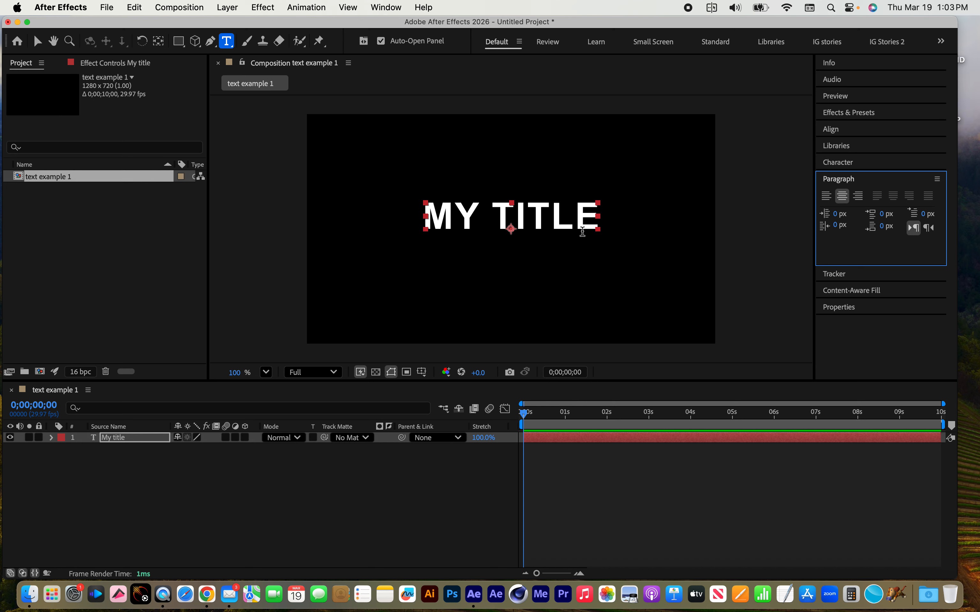
{"action": "scroll", "coordinate": [541, 244], "scroll_direction": "right", "scroll_amount": 1}
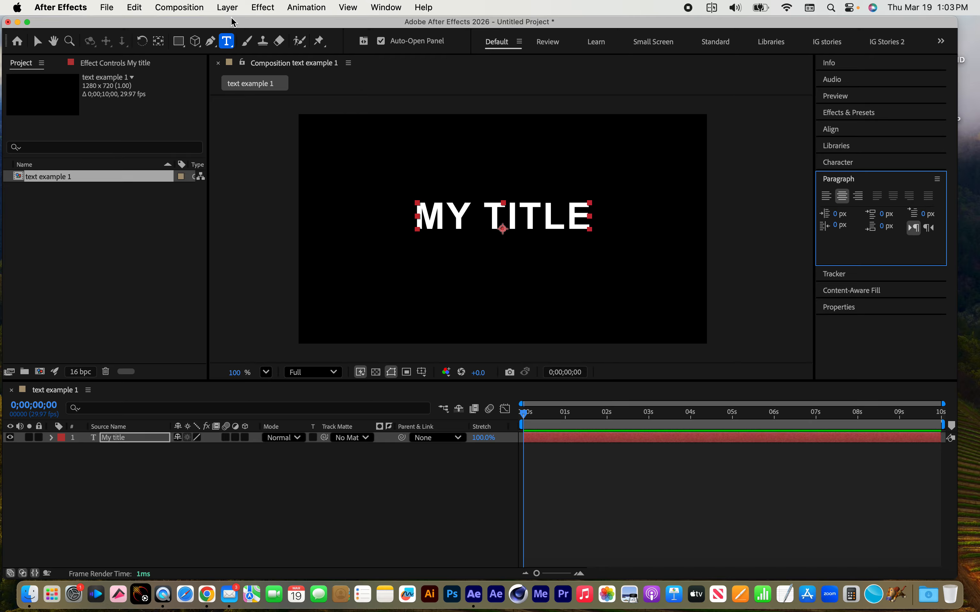
{"action": "left_click", "coordinate": [224, 6]}
{"action": "mouse_move", "coordinate": [236, 29]}
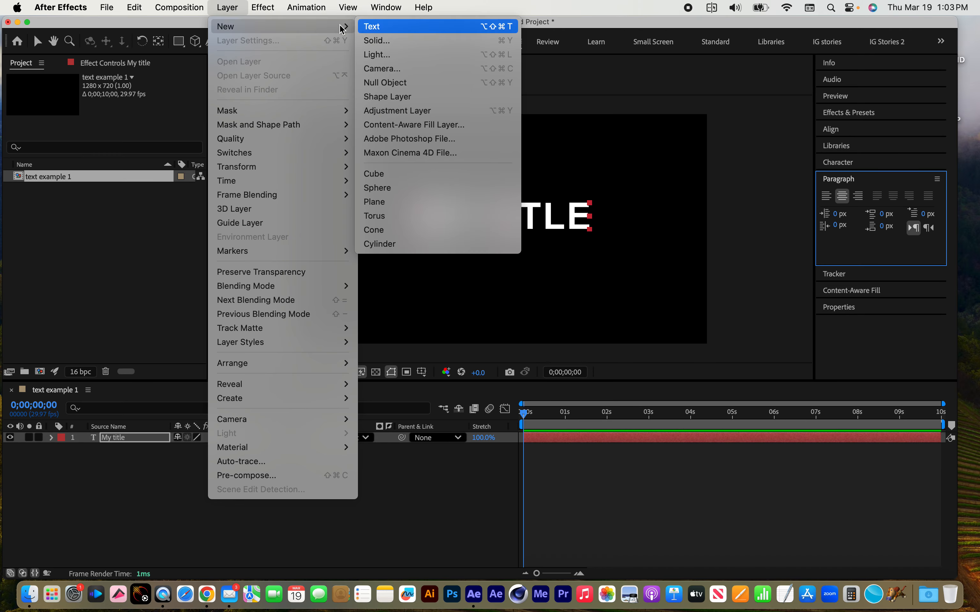
{"action": "left_click", "coordinate": [366, 26]}
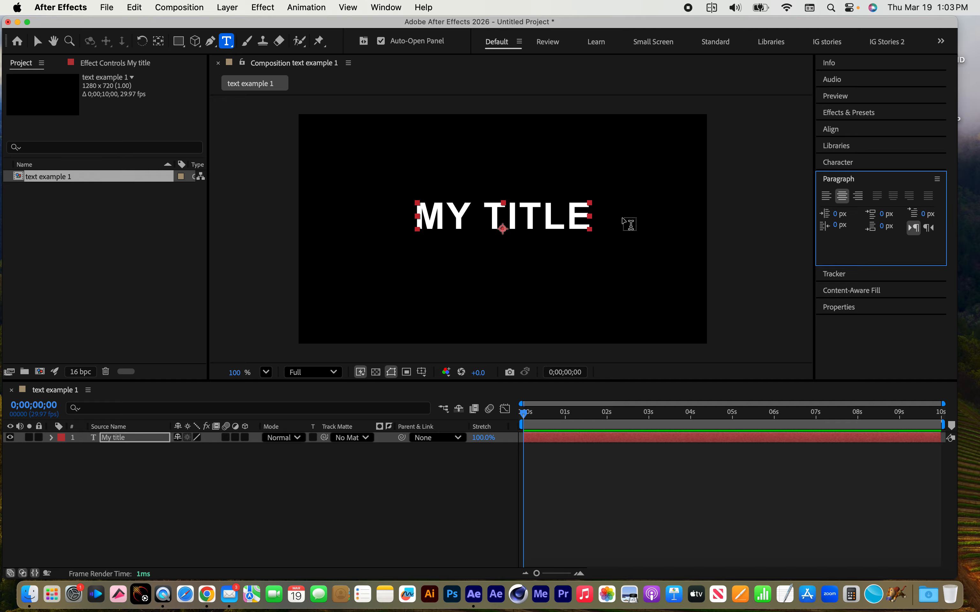
Try left, centered and right paragraph alignment on the title text, and delete the title layer
{"action": "left_click", "coordinate": [828, 198]}
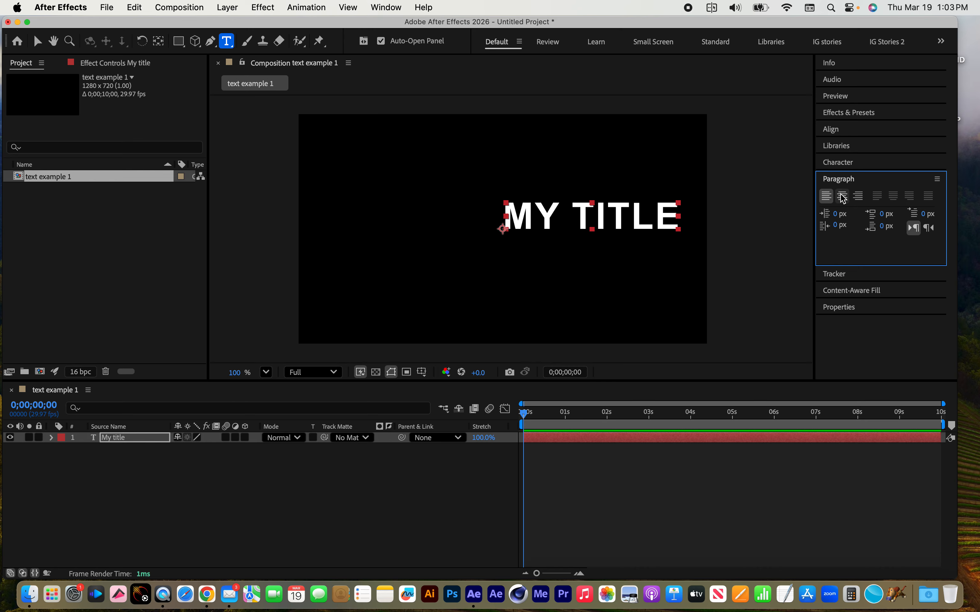
{"action": "left_click", "coordinate": [841, 203]}
{"action": "left_click", "coordinate": [858, 197]}
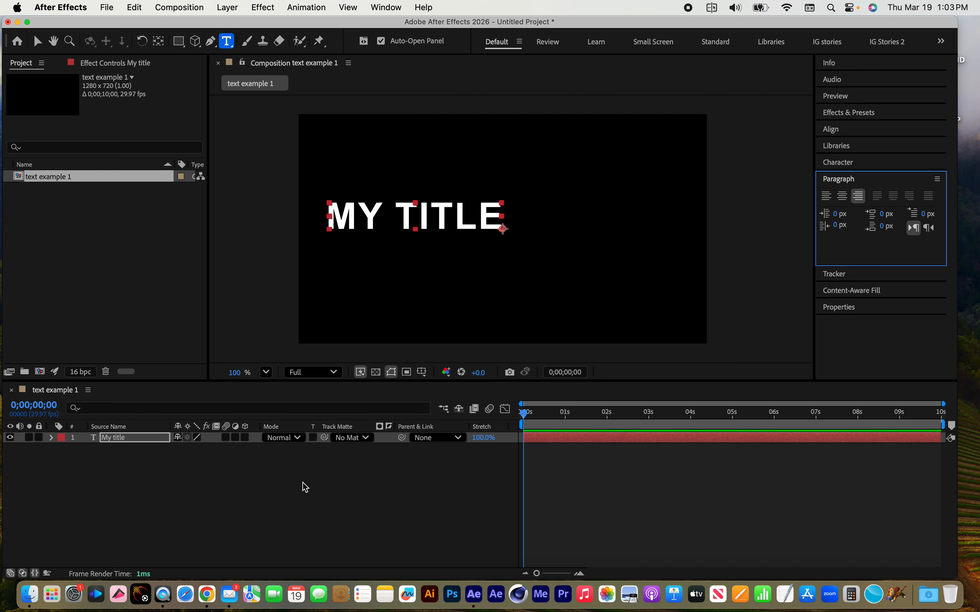
{"action": "left_click", "coordinate": [115, 441]}
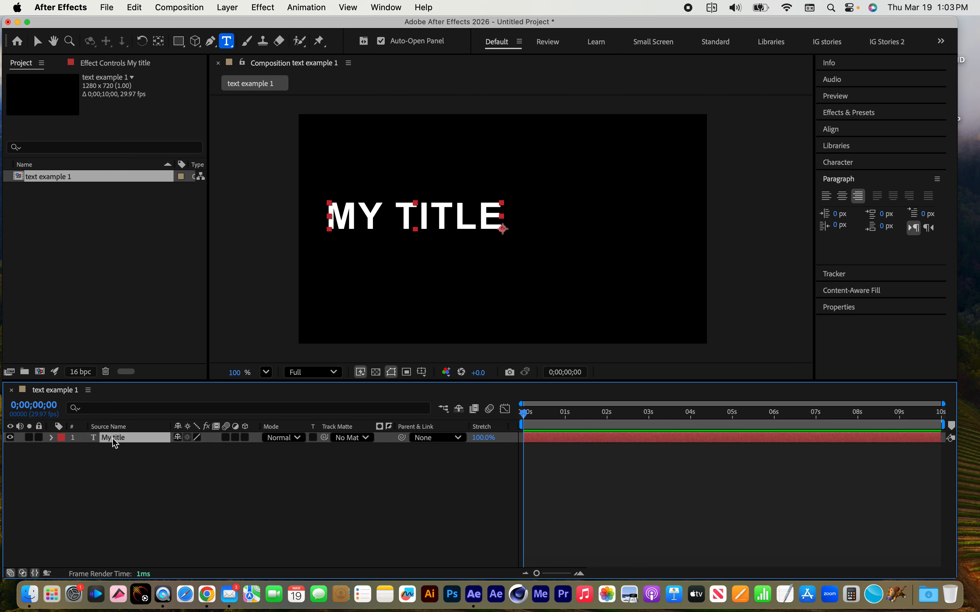
{"action": "key", "text": "Delete"}
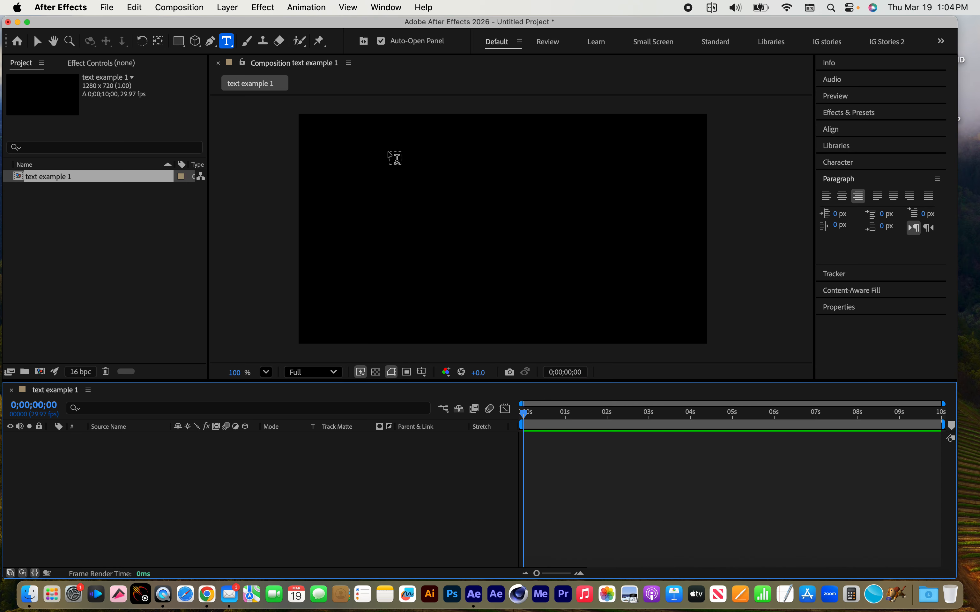
Draw a paragraph text box in the middle of the composition and fill it with the word "block" repeated over several lines
{"action": "left_click_drag", "start_coordinate": [388, 151], "coordinate": [612, 305]}
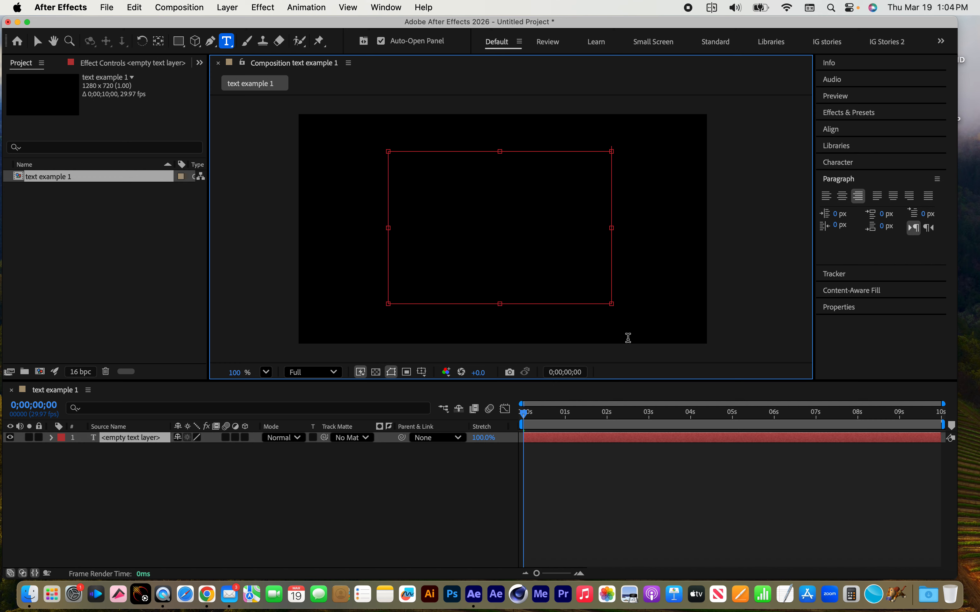
{"action": "type", "text": "bl"}
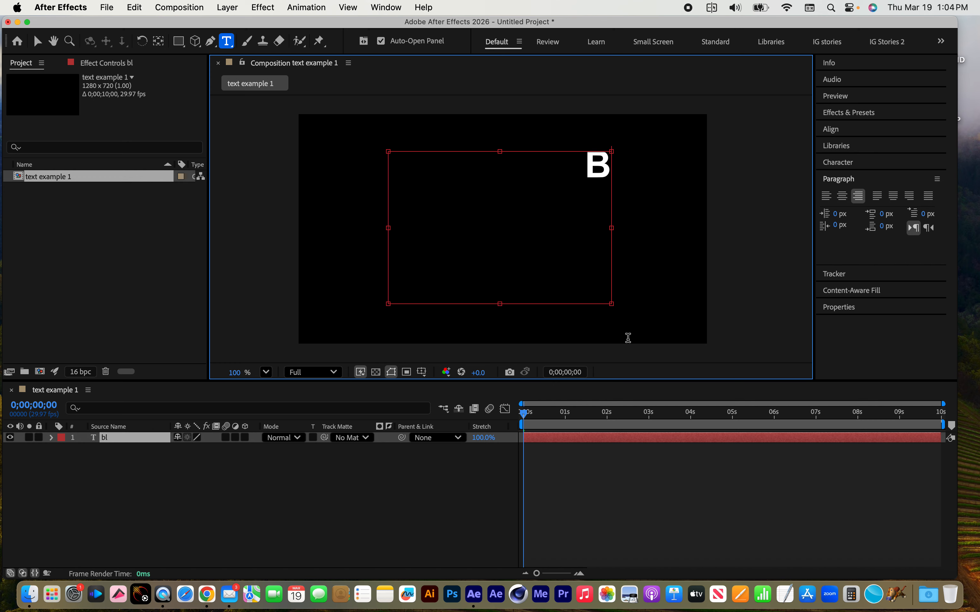
{"action": "type", "text": "ock block"}
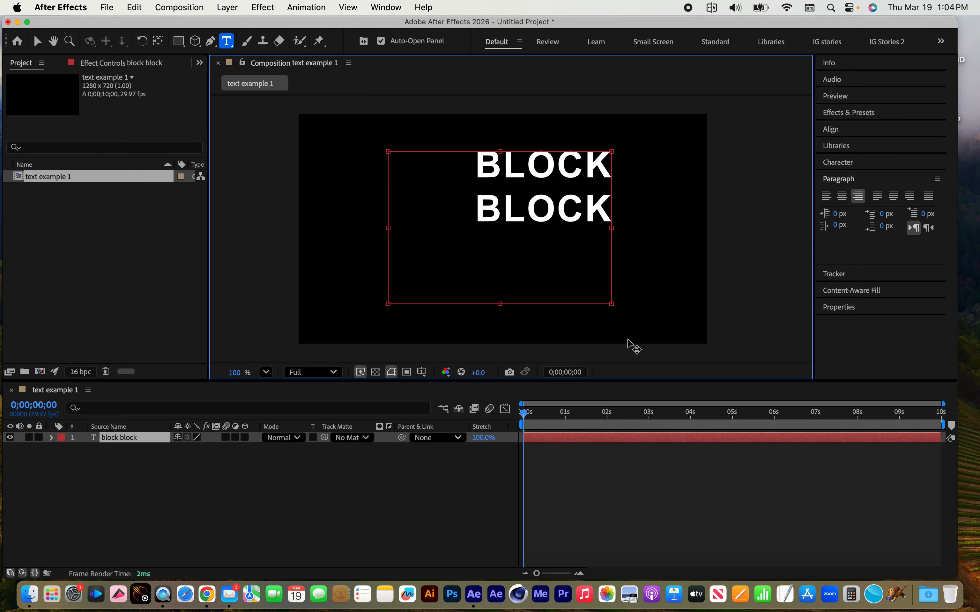
{"action": "type", "text": "block block"}
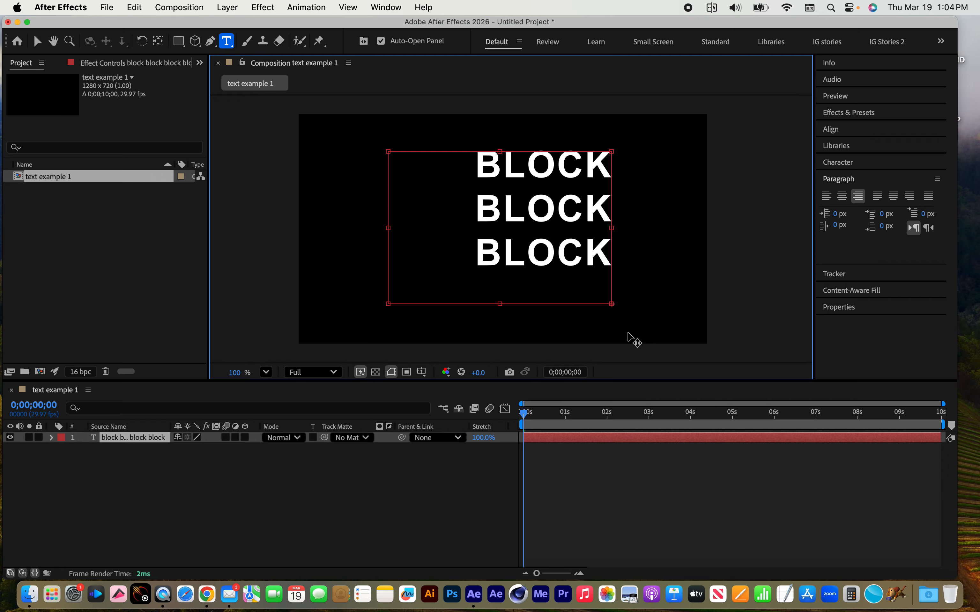
Enlarge the paragraph text box toward its lower-right corner and reduce the font size of all its text to 37 px
{"action": "left_click_drag", "start_coordinate": [611, 304], "coordinate": [686, 324]}
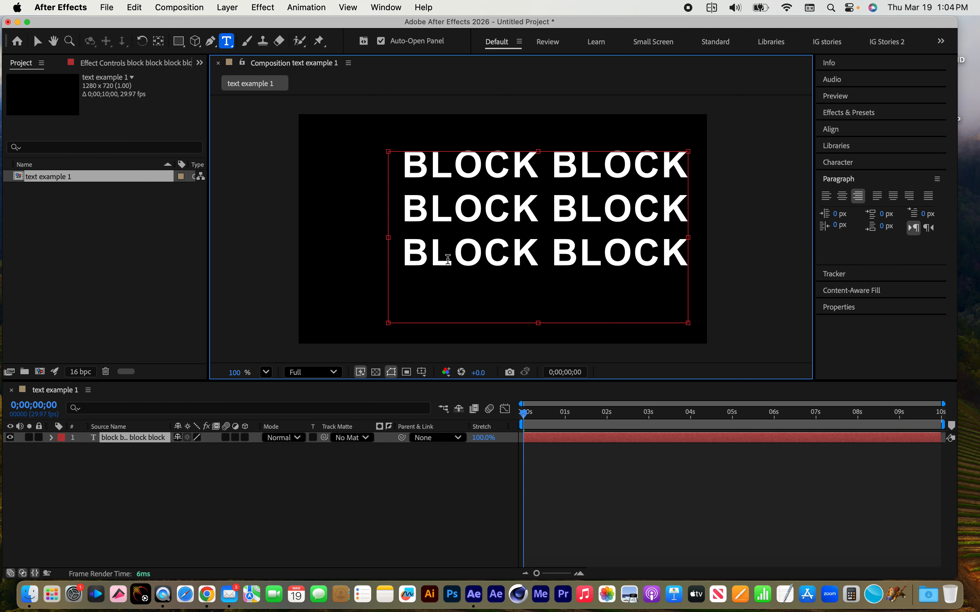
{"action": "left_click_drag", "start_coordinate": [405, 170], "coordinate": [767, 249]}
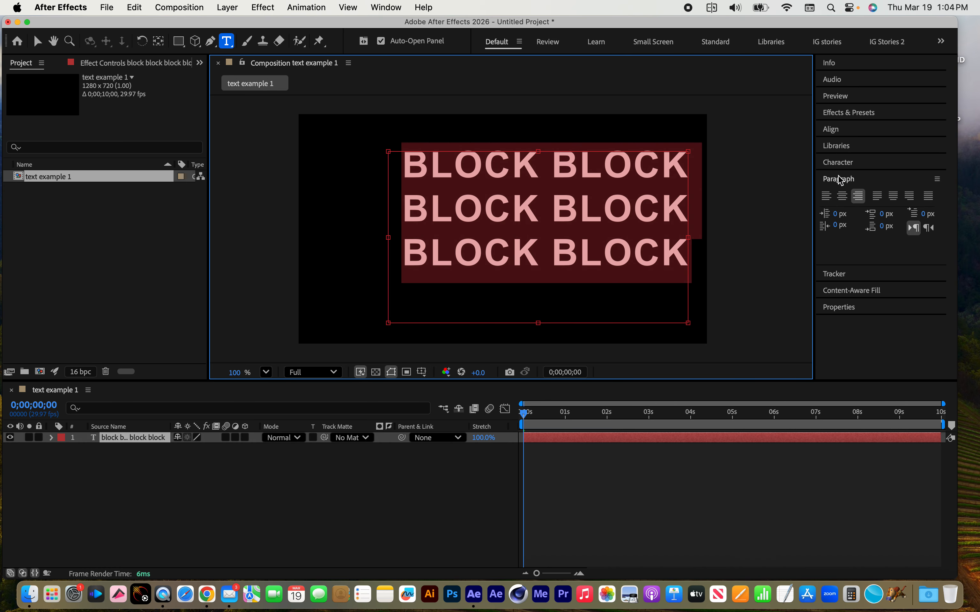
{"action": "left_click", "coordinate": [840, 163]}
{"action": "left_click_drag", "start_coordinate": [841, 219], "coordinate": [795, 223]}
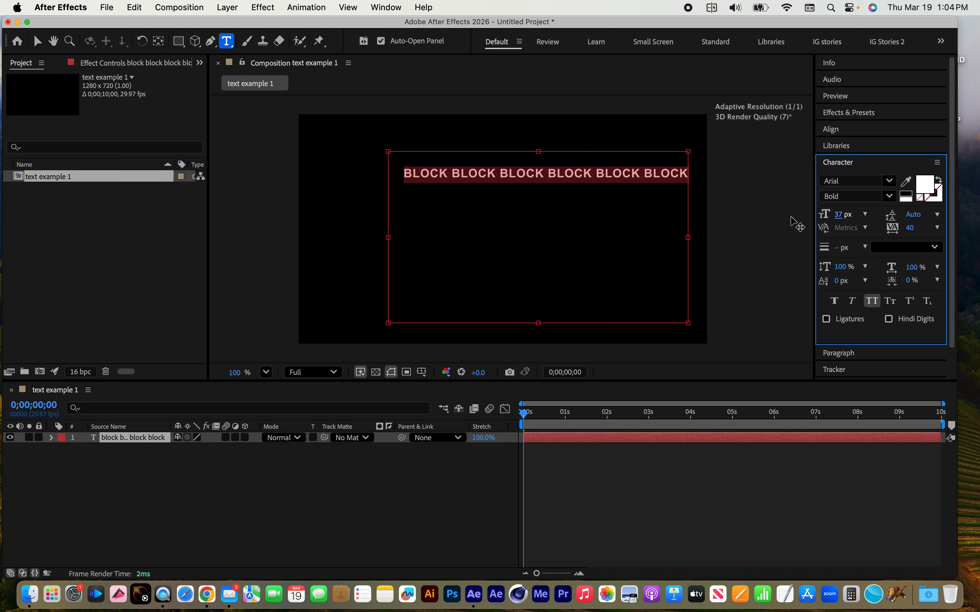
Fill the text box with repeated copies of the "block" text and make the box narrower
{"action": "key", "text": "super+c"}
{"action": "key", "text": "super+v"}
{"action": "key", "text": "super+v"}
{"action": "key", "text": "super+v"}
{"action": "key", "text": "super+v"}
{"action": "key", "text": "super+v"}
{"action": "key", "text": "super+v"}
{"action": "key", "text": "super+v"}
{"action": "key", "text": "super+v"}
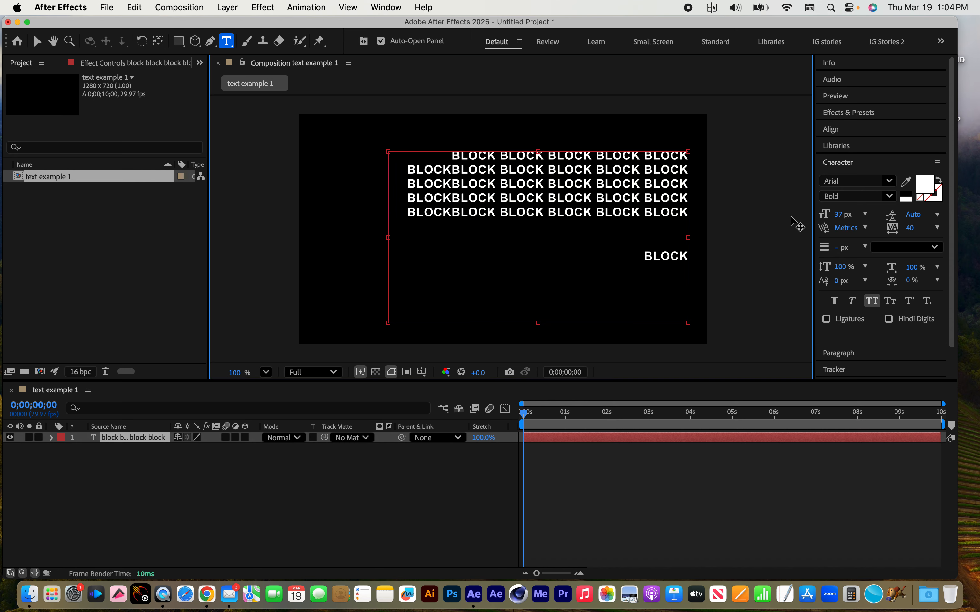
{"action": "key", "text": "super+v"}
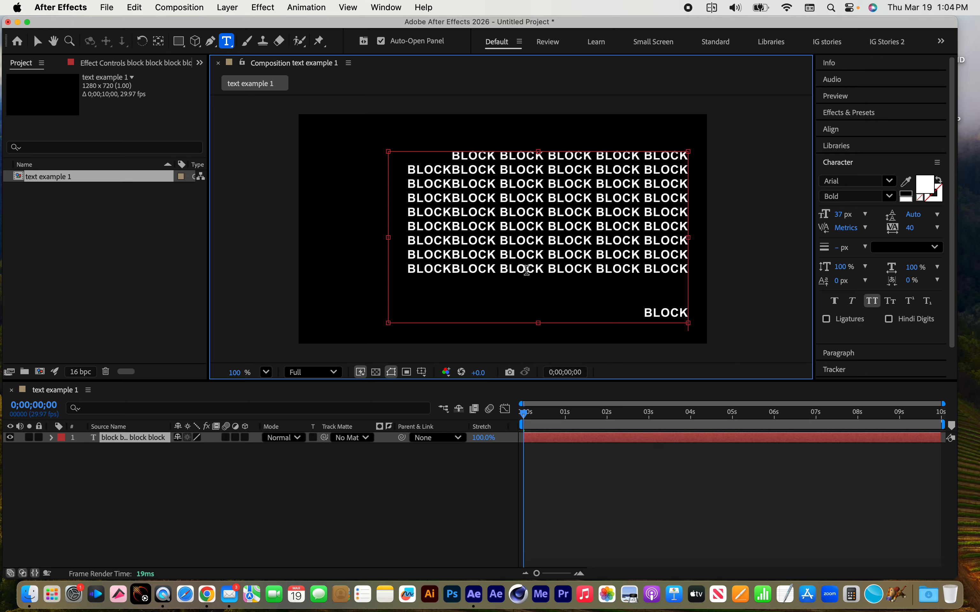
{"action": "left_click_drag", "start_coordinate": [688, 323], "coordinate": [611, 313]}
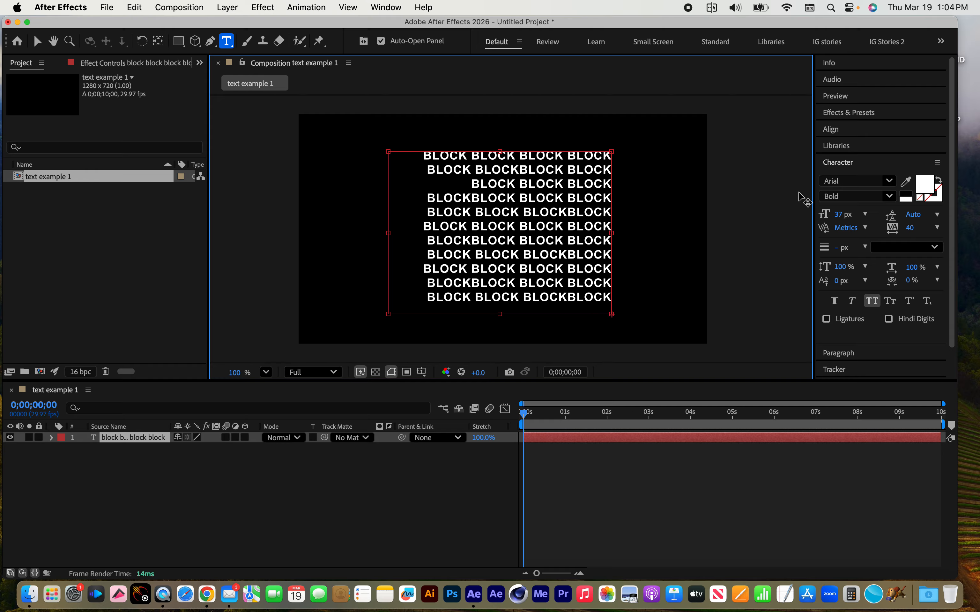
Try the Justify last left, last centered and last right options on the "block" paragraph
{"action": "left_click", "coordinate": [852, 354]}
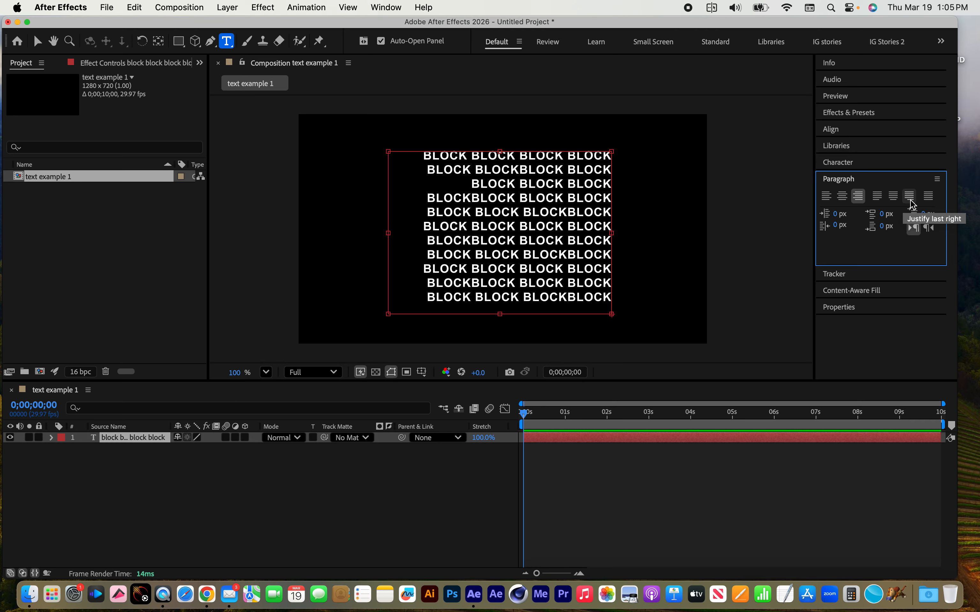
{"action": "left_click", "coordinate": [878, 198]}
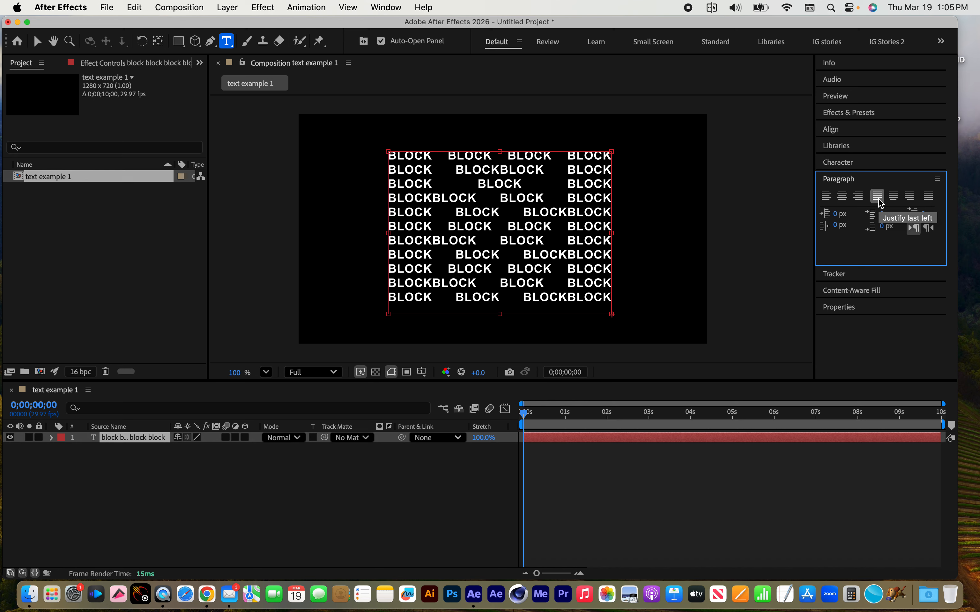
{"action": "left_click", "coordinate": [896, 199]}
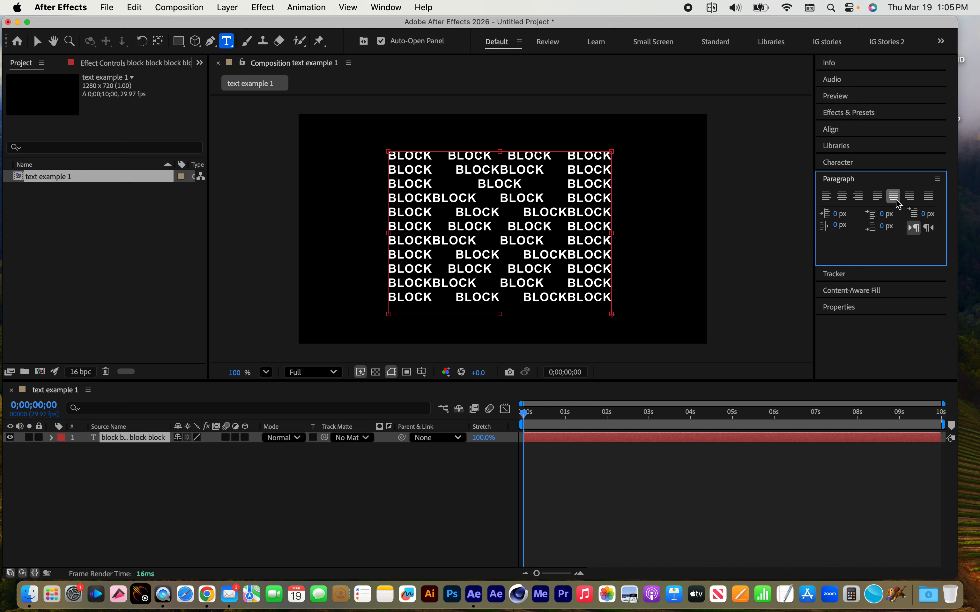
{"action": "left_click", "coordinate": [909, 198]}
Replace the paragraph's whole text with "let me do a better example."
{"action": "left_click_drag", "start_coordinate": [389, 156], "coordinate": [664, 305]}
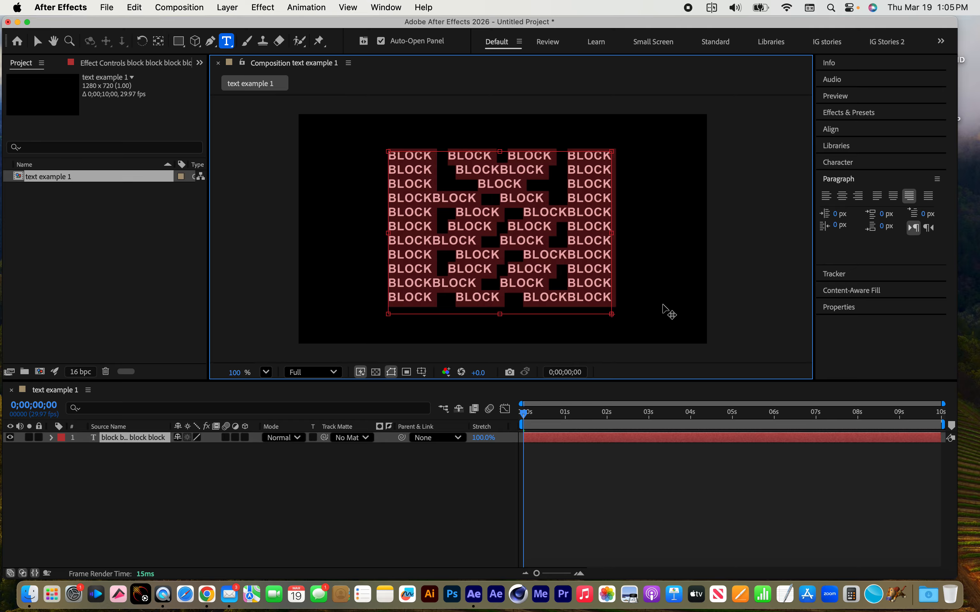
{"action": "type", "text": "Bl"}
{"action": "key", "text": "super+a"}
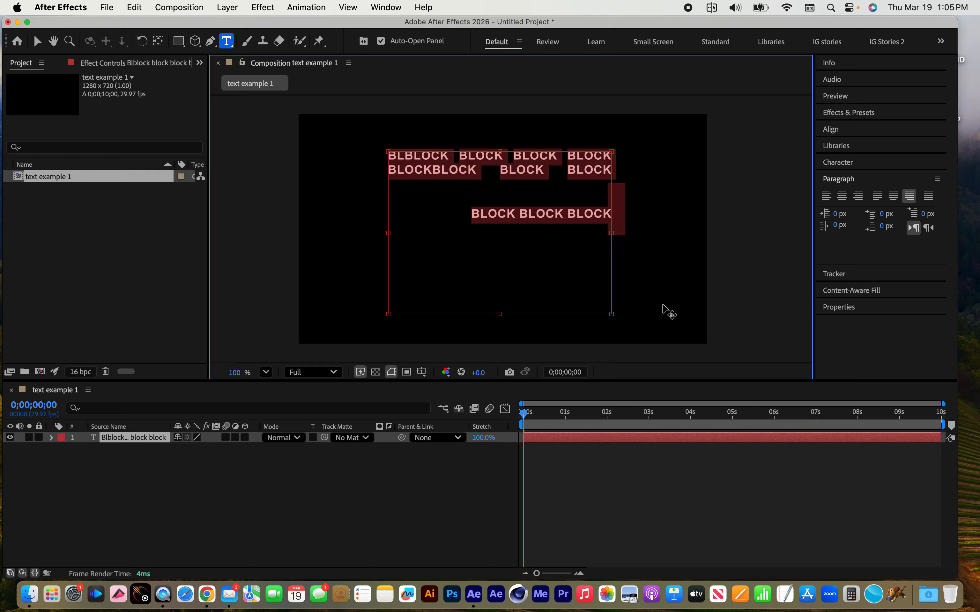
{"action": "type", "text": "let me do a be"}
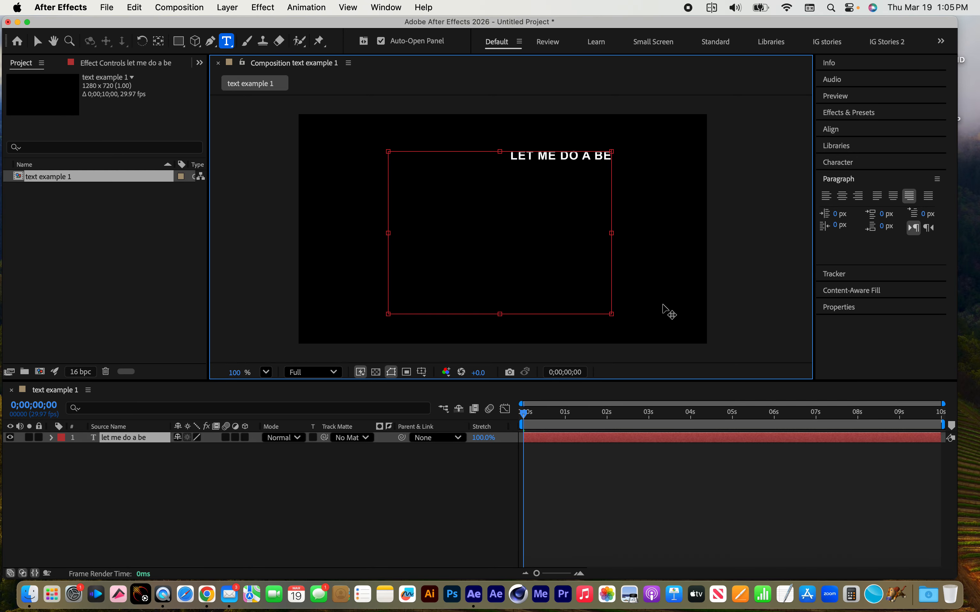
{"action": "type", "text": "tter example"}
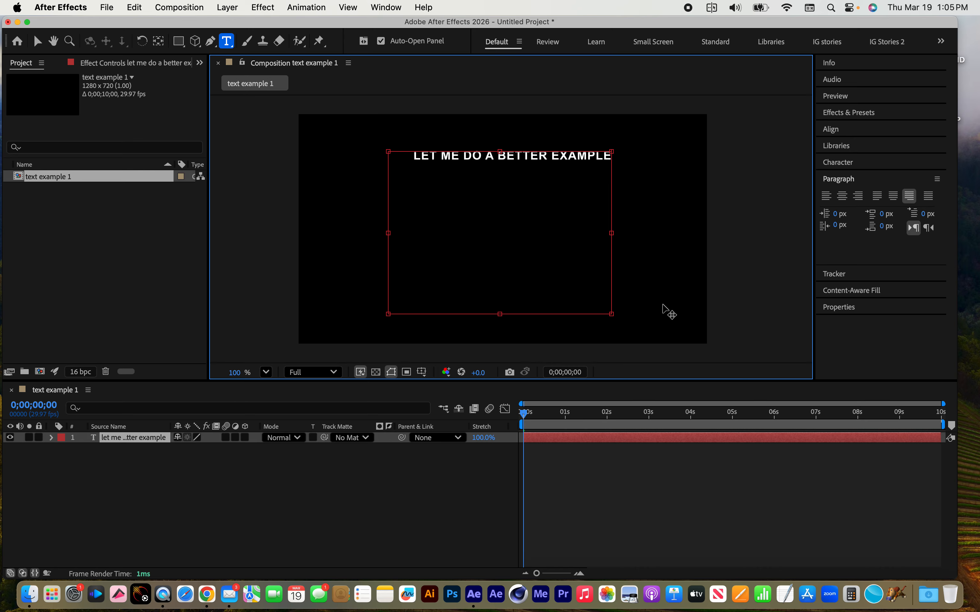
{"action": "type", "text": "."}
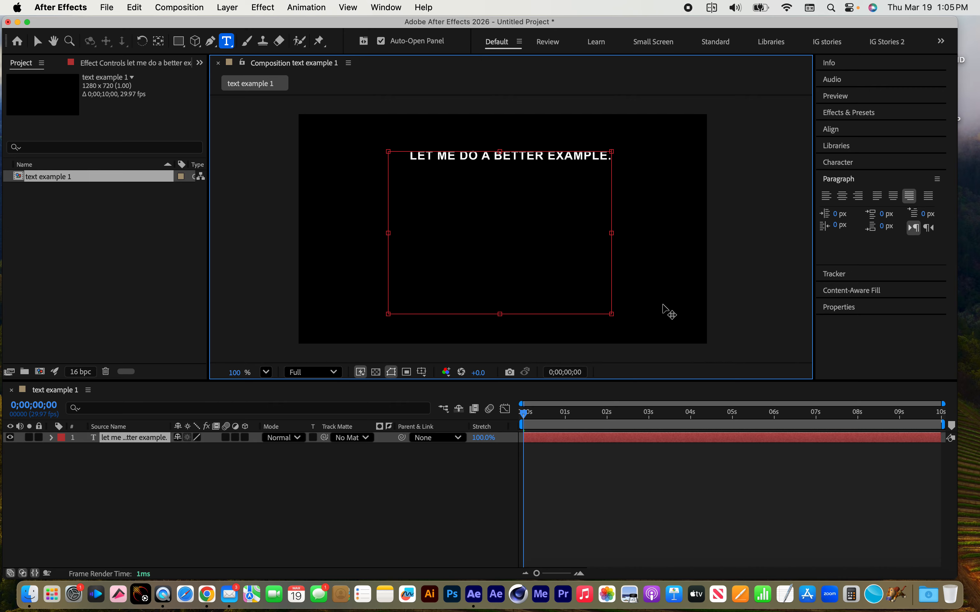
Fill the text box with repeated copies of the example sentence, leaving a partly filled last line
{"action": "key", "text": "super+a"}
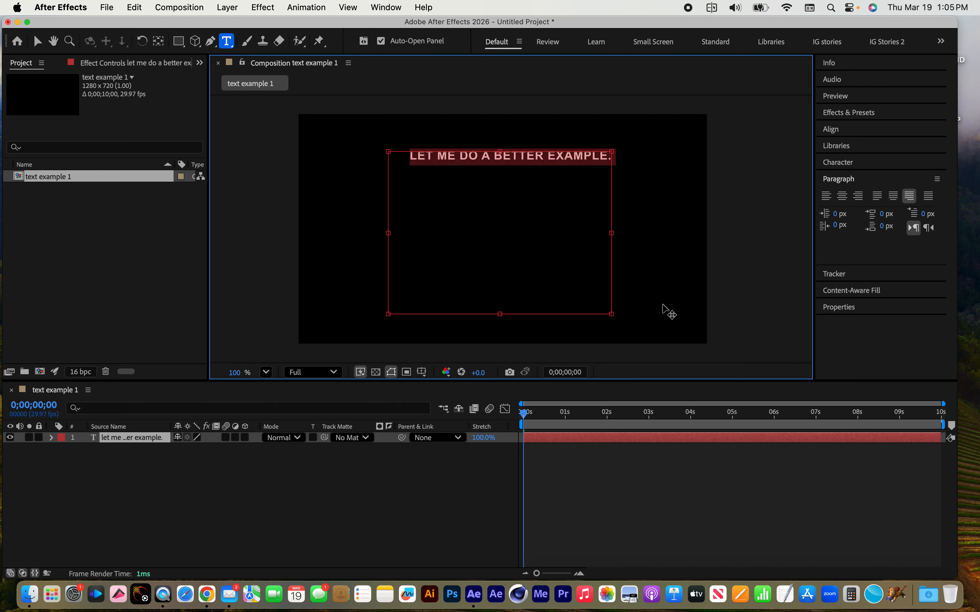
{"action": "key", "text": "super+v"}
{"action": "key", "text": "super+v"}
{"action": "key", "text": "super+v"}
{"action": "key", "text": "super+v"}
{"action": "key", "text": "super+v"}
{"action": "key", "text": "super+v"}
{"action": "key", "text": "super+v"}
{"action": "key", "text": "super+v"}
{"action": "key", "text": "super+v"}
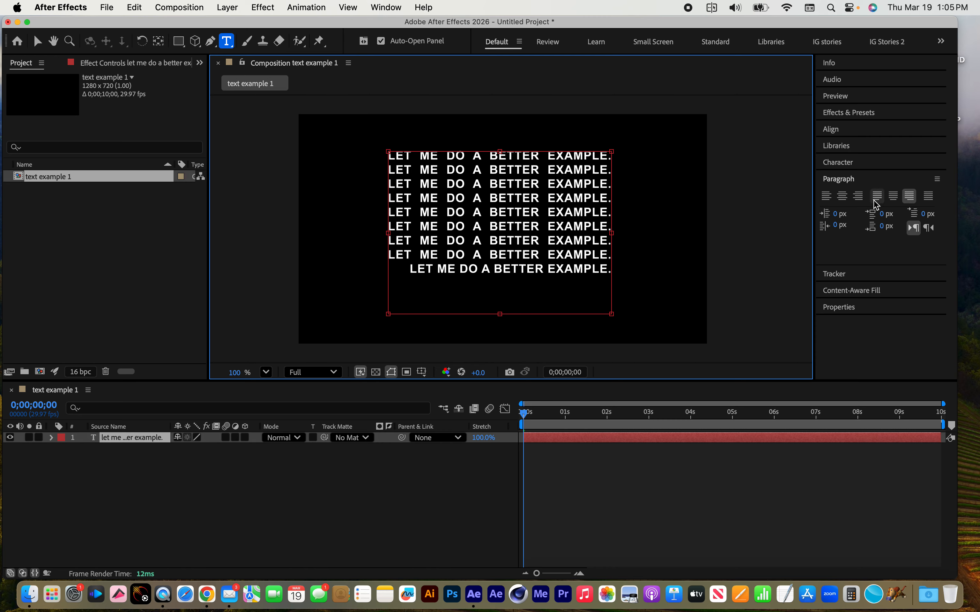
Compare the justify last centered, last left and last right options, extend the text box downward, and set the paragraph to Justify all
{"action": "left_click", "coordinate": [894, 196]}
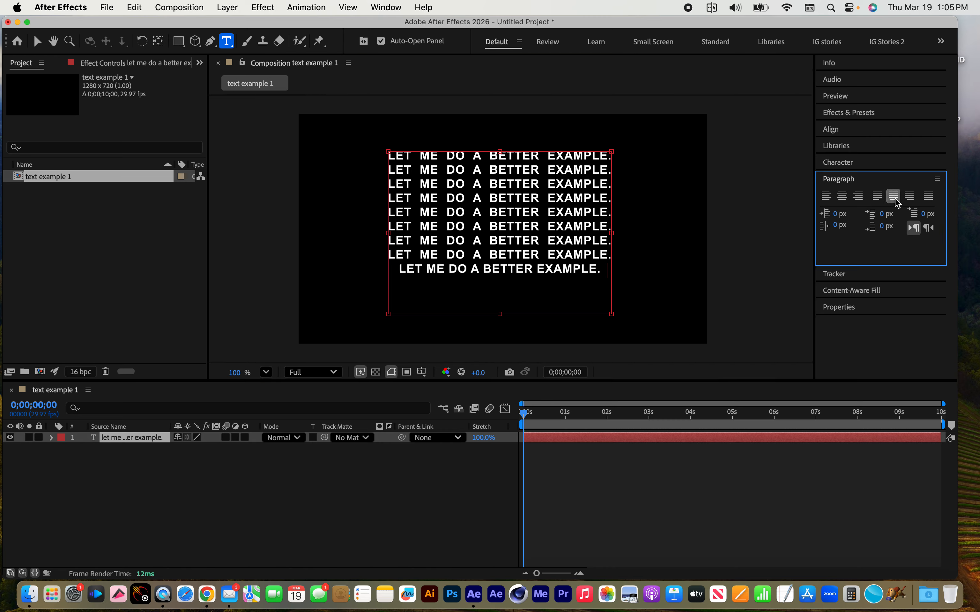
{"action": "left_click", "coordinate": [877, 197]}
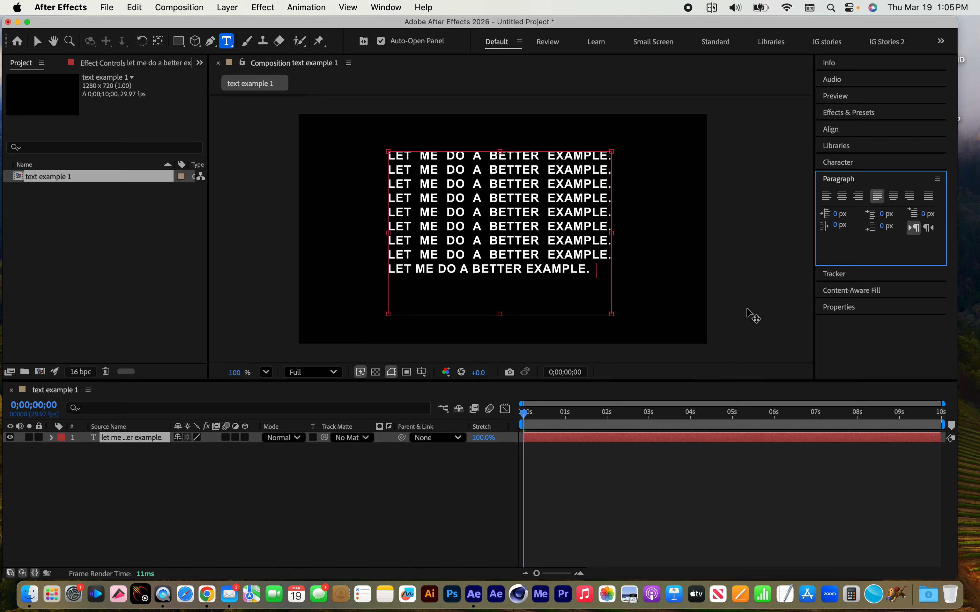
{"action": "mouse_move", "coordinate": [611, 315]}
{"action": "left_mouse_down"}
{"action": "mouse_move", "coordinate": [641, 346]}
{"action": "mouse_move", "coordinate": [656, 342]}
{"action": "mouse_move", "coordinate": [601, 335]}
{"action": "mouse_move", "coordinate": [615, 335]}
{"action": "left_mouse_up"}
{"action": "left_click", "coordinate": [893, 196]}
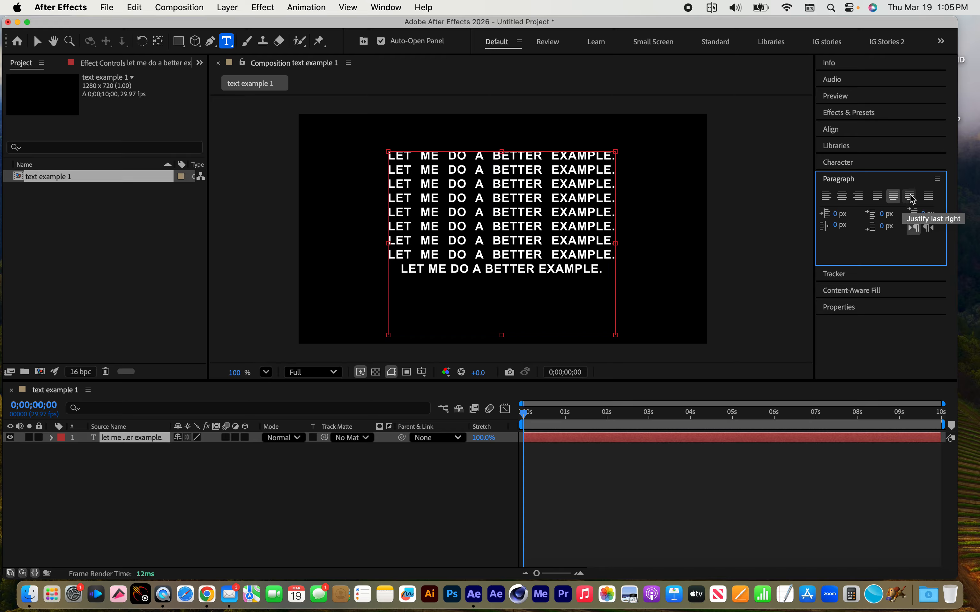
{"action": "left_click", "coordinate": [910, 196]}
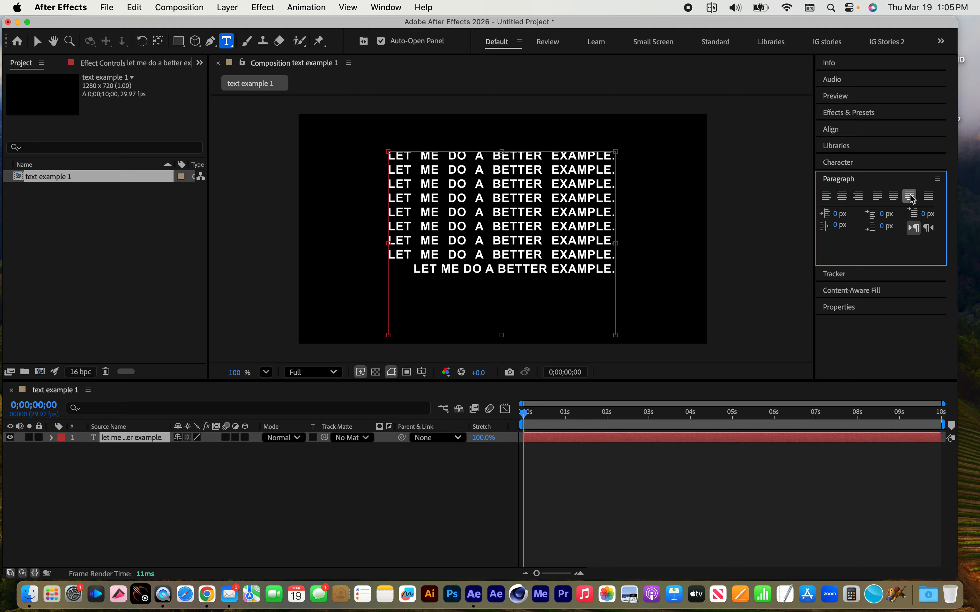
{"action": "left_click", "coordinate": [928, 197]}
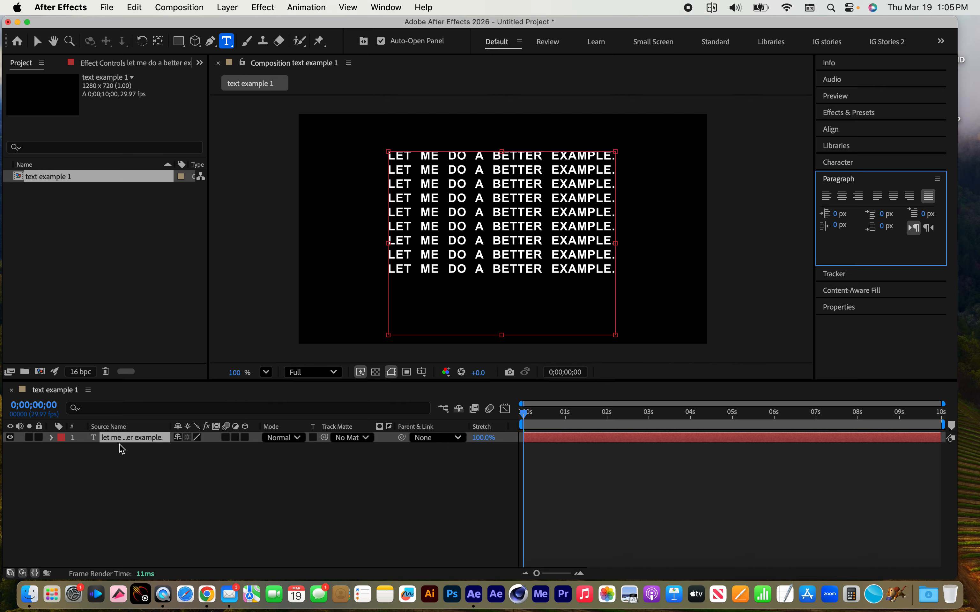
Delete the paragraph text layer and add a vertical text layer reading "shadg;heagroi" near the center of the composition
{"action": "left_click", "coordinate": [124, 436]}
{"action": "key", "text": "Delete"}
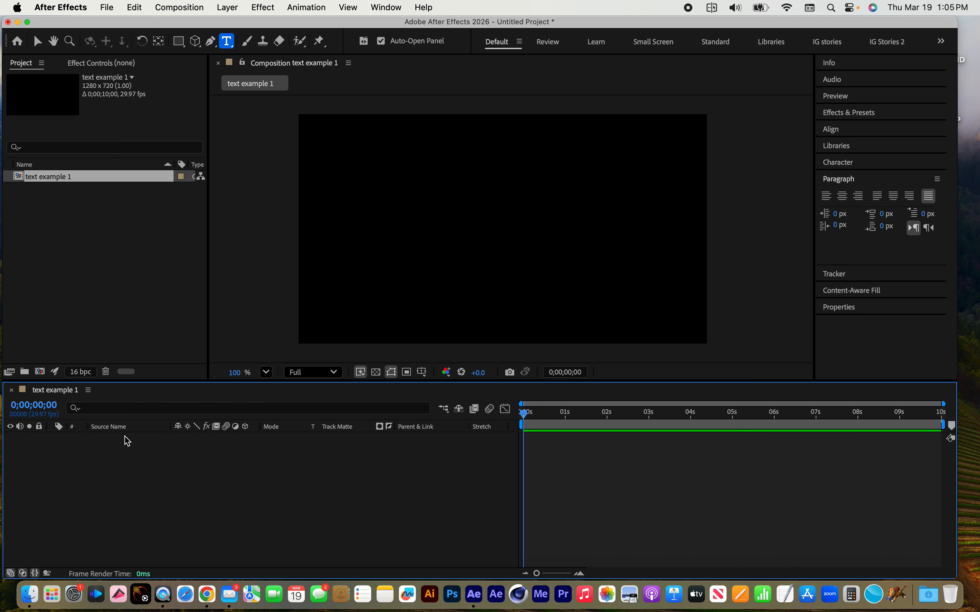
{"action": "left_click", "coordinate": [228, 43]}
{"action": "left_click_drag", "start_coordinate": [227, 41], "coordinate": [283, 54]}
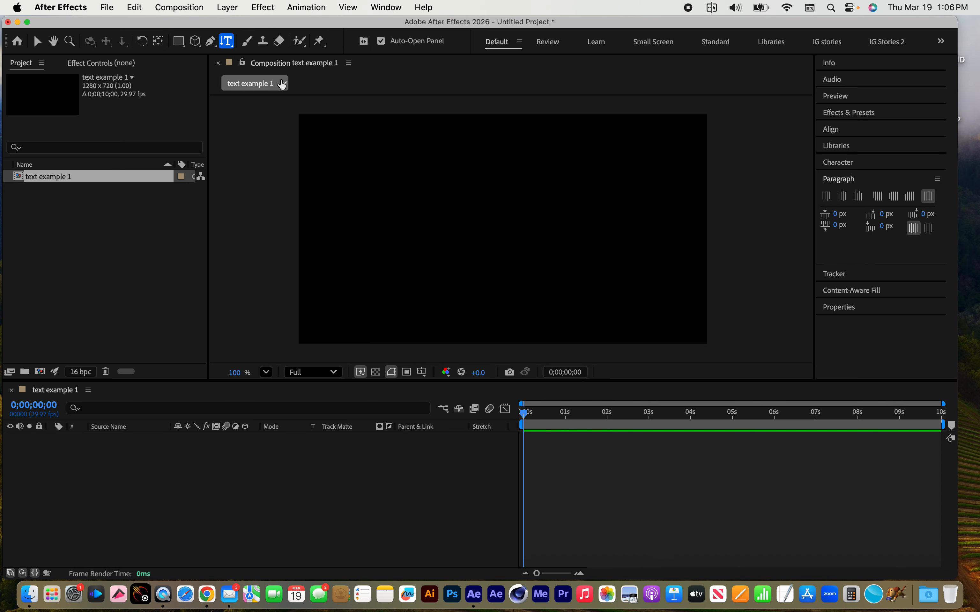
{"action": "left_click", "coordinate": [489, 196]}
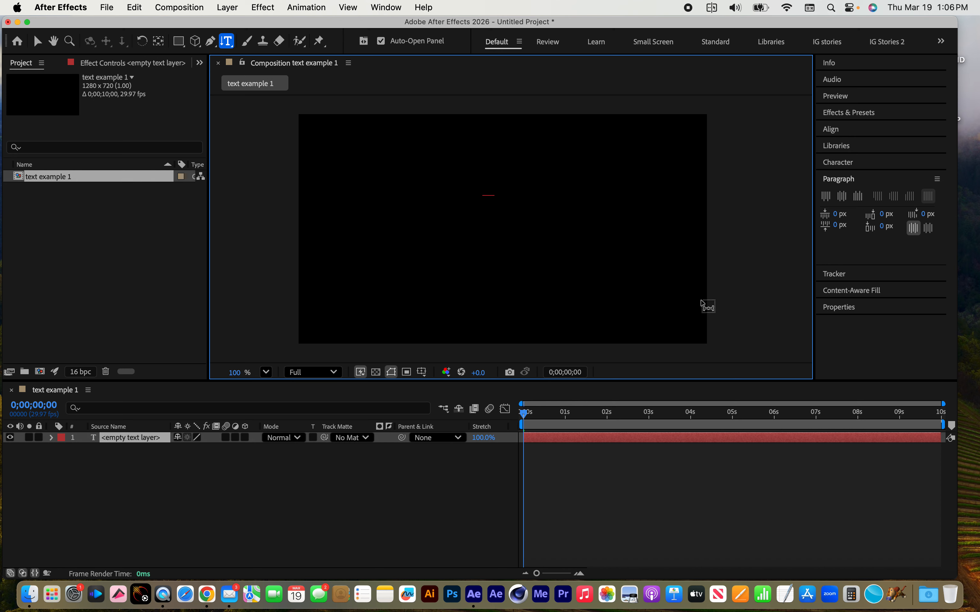
{"action": "type", "text": "shadg;heagroi"}
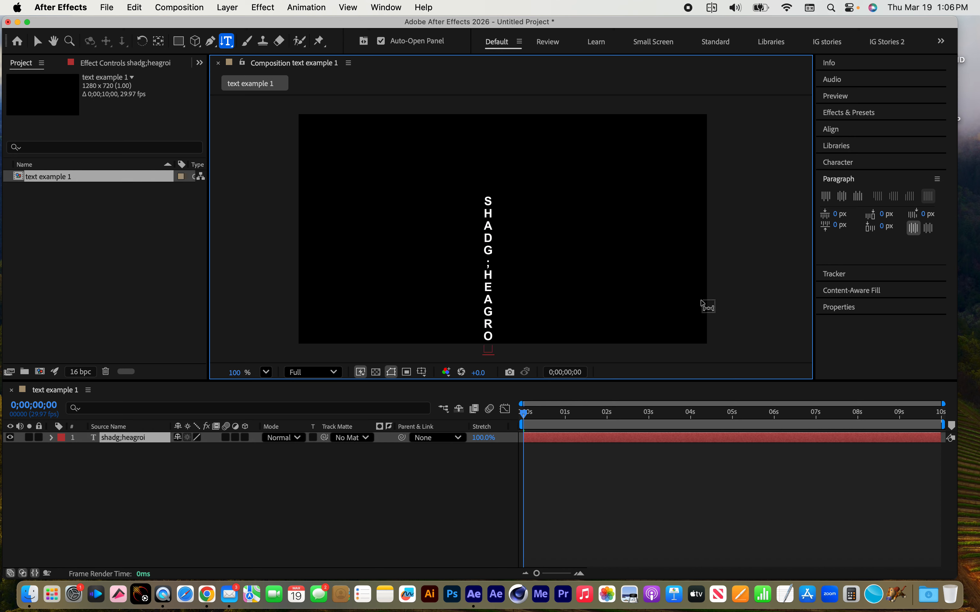
Add a vertical paragraph text box beside the existing vertical text, fill it with random characters, and make the box slightly smaller
{"action": "left_click_drag", "start_coordinate": [554, 188], "coordinate": [657, 310]}
{"action": "left_click", "coordinate": [211, 470]}
{"action": "type", "text": ";hgb'ljfglksfgl'jgfljahf'glhj"}
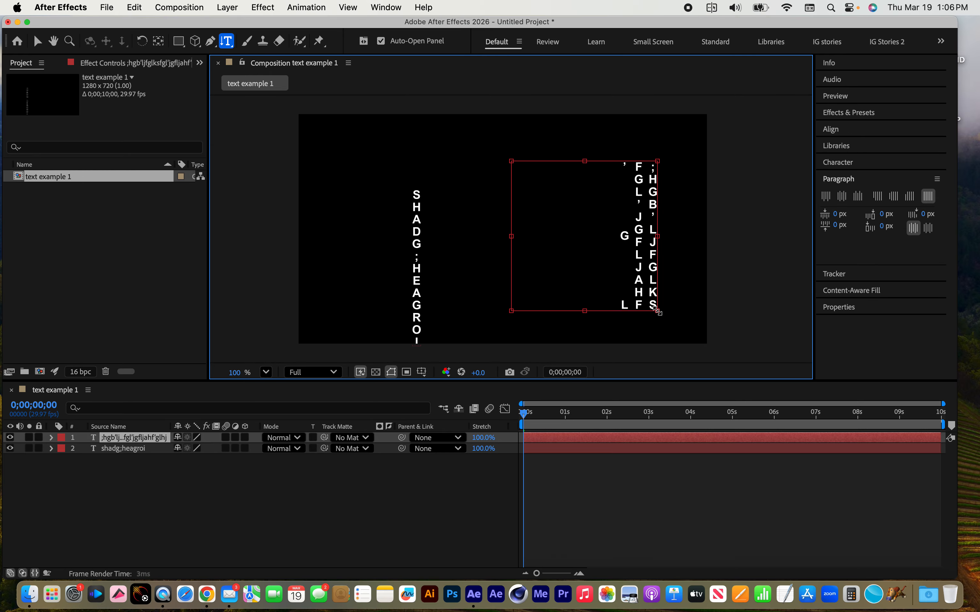
{"action": "type", "text": "s'fhljs'flhjq'iodfhjw'o["}
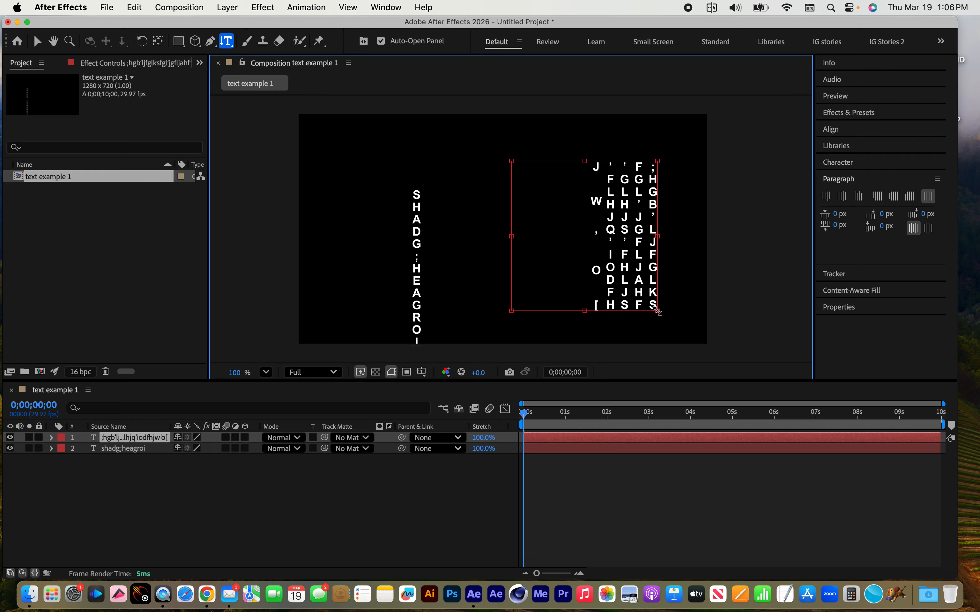
{"action": "left_click_drag", "start_coordinate": [511, 311], "coordinate": [520, 279]}
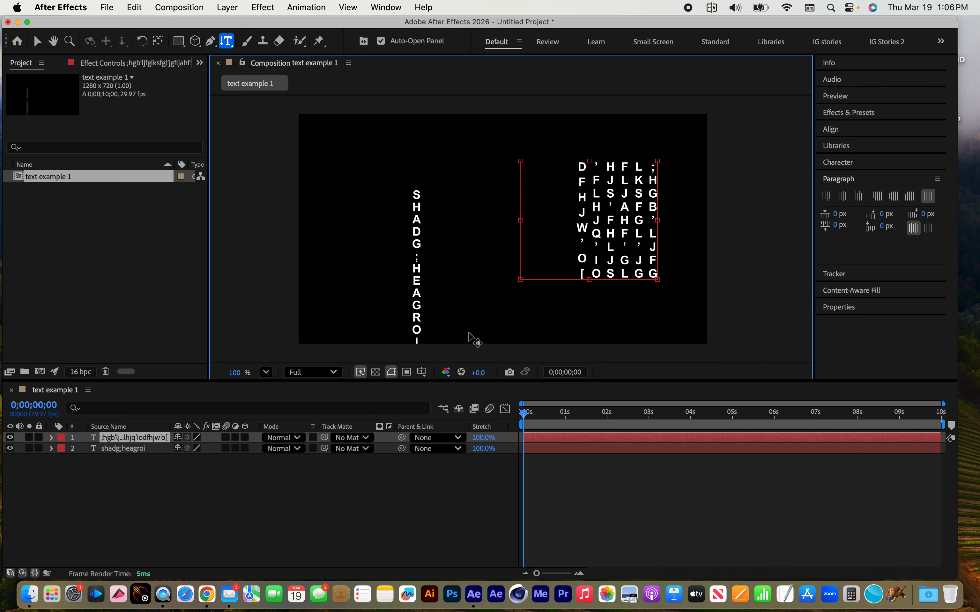
Delete both vertical text layers from the composition
{"action": "left_click", "coordinate": [146, 486]}
{"action": "left_click_drag", "start_coordinate": [146, 486], "coordinate": [94, 421]}
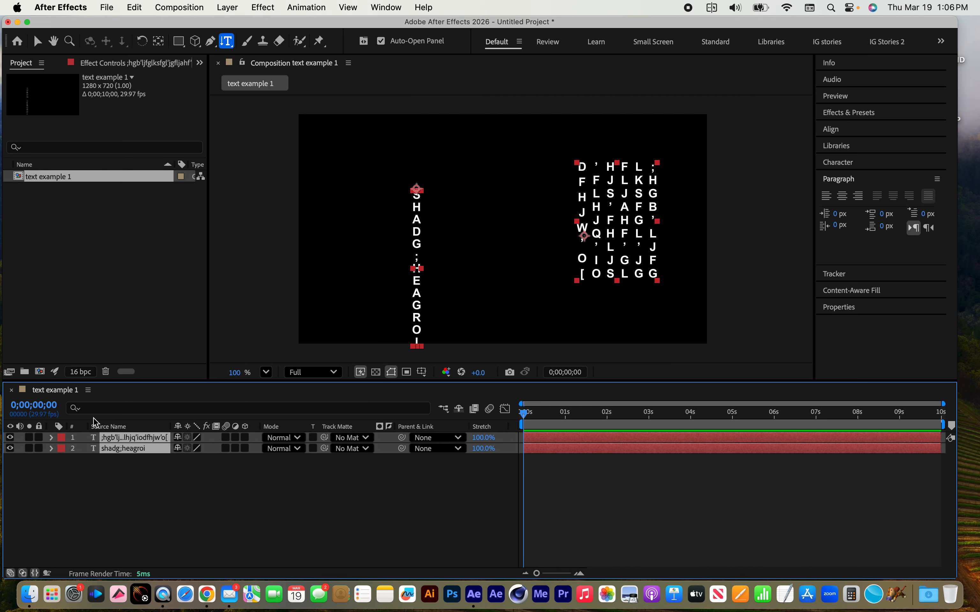
{"action": "key", "text": "Delete"}
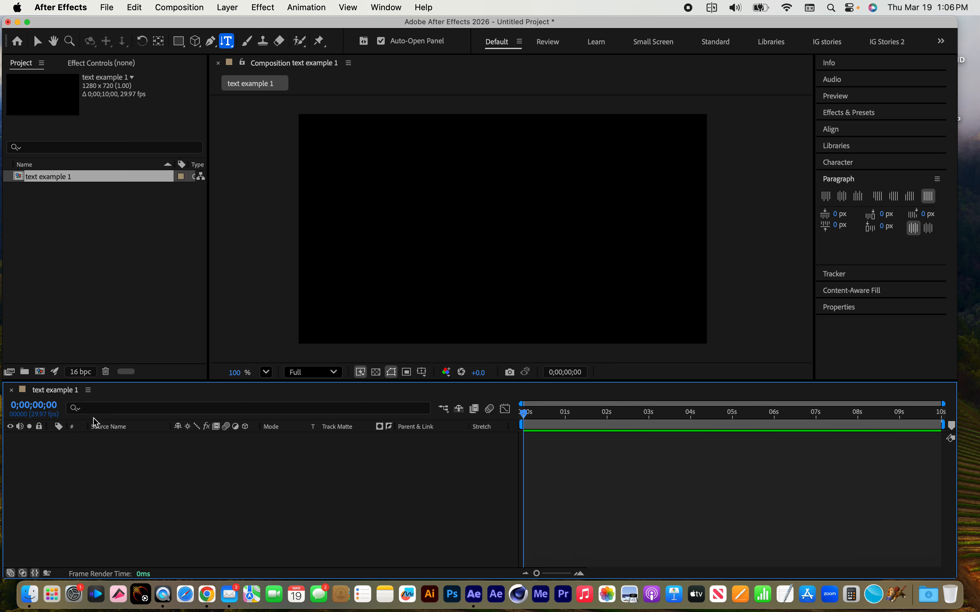
Create a horizontal point text layer reading "My Title" near the center of the composition
{"action": "left_click", "coordinate": [236, 41]}
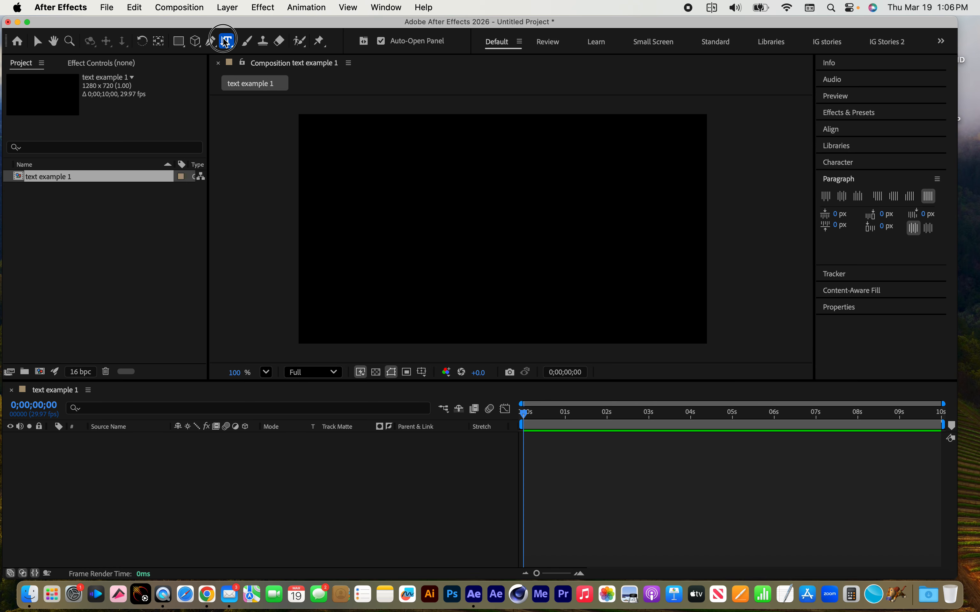
{"action": "left_click", "coordinate": [279, 40]}
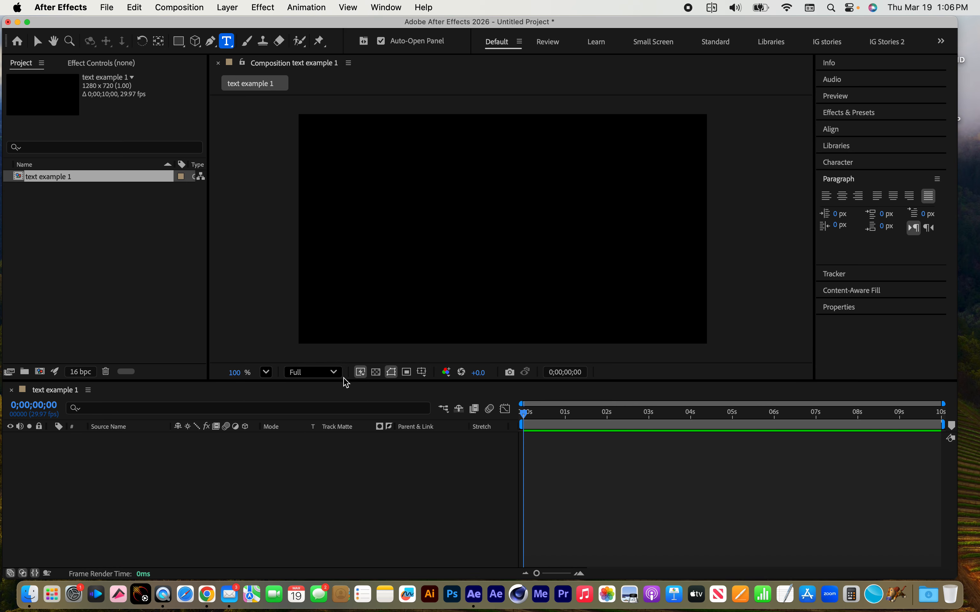
{"action": "left_click", "coordinate": [481, 214]}
{"action": "type", "text": "M"}
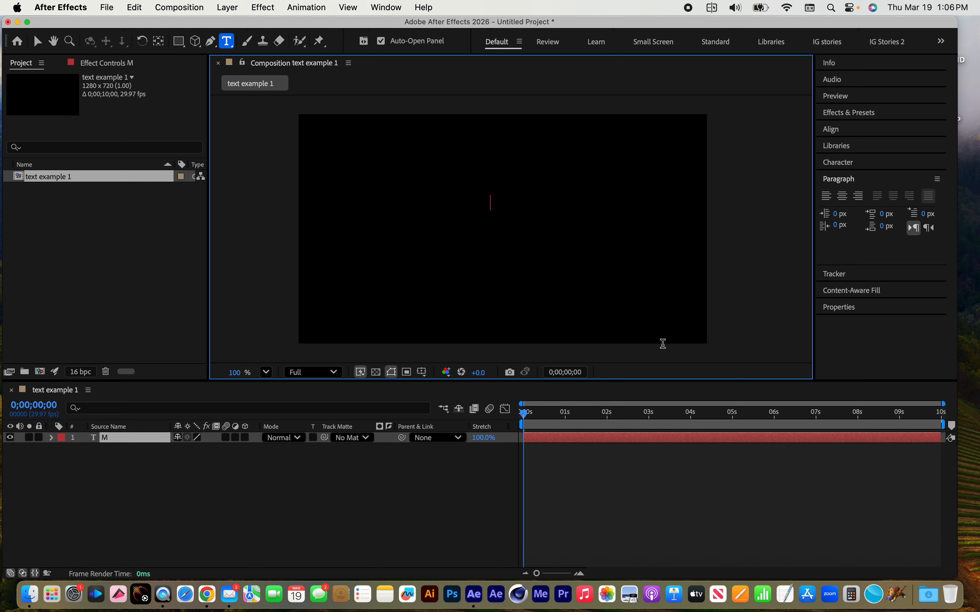
{"action": "type", "text": "y Title"}
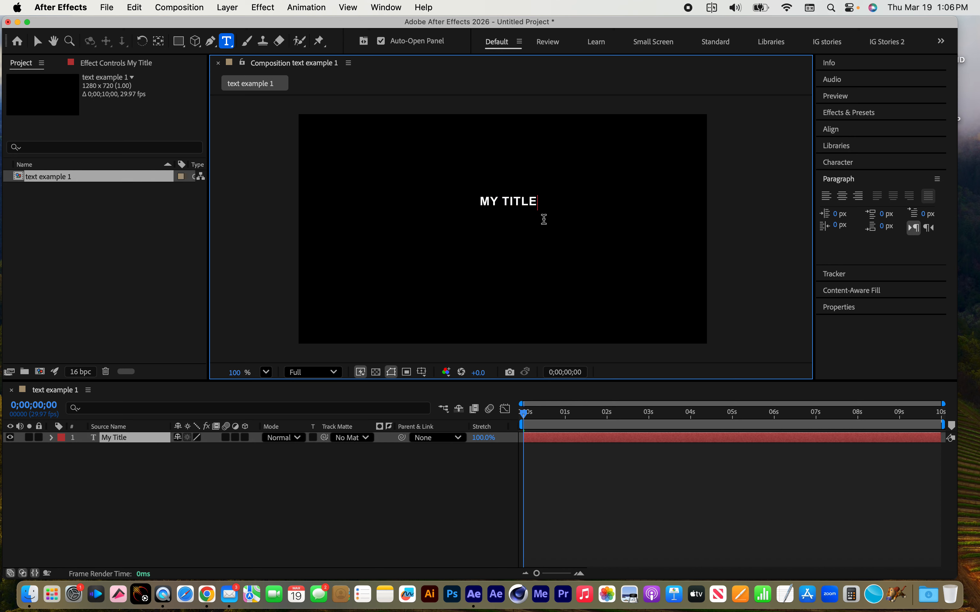
{"action": "left_click", "coordinate": [38, 41]}
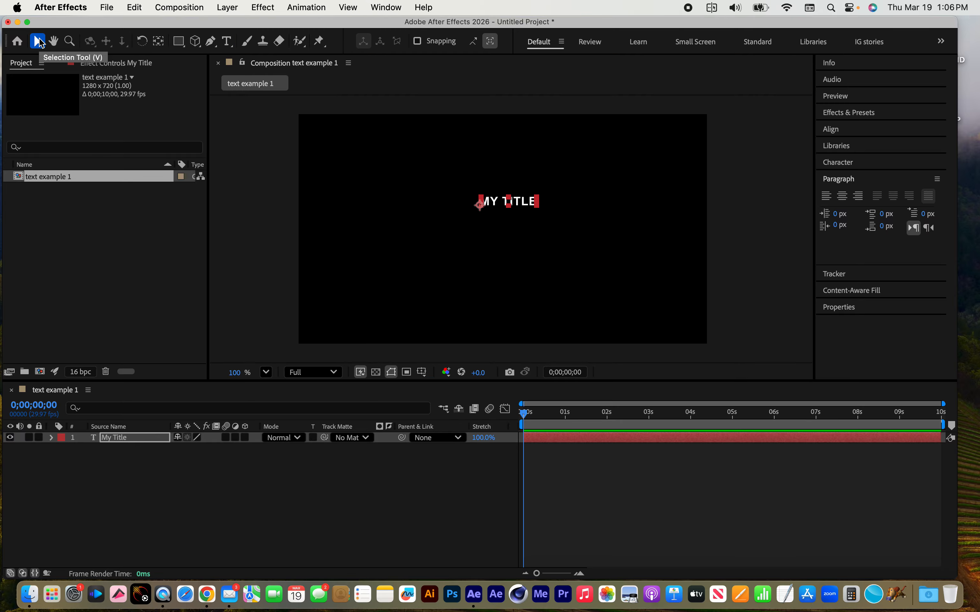
Move the title off-center, reset its Position to the composition center, and center-align its text
{"action": "left_click_drag", "start_coordinate": [527, 208], "coordinate": [630, 270]}
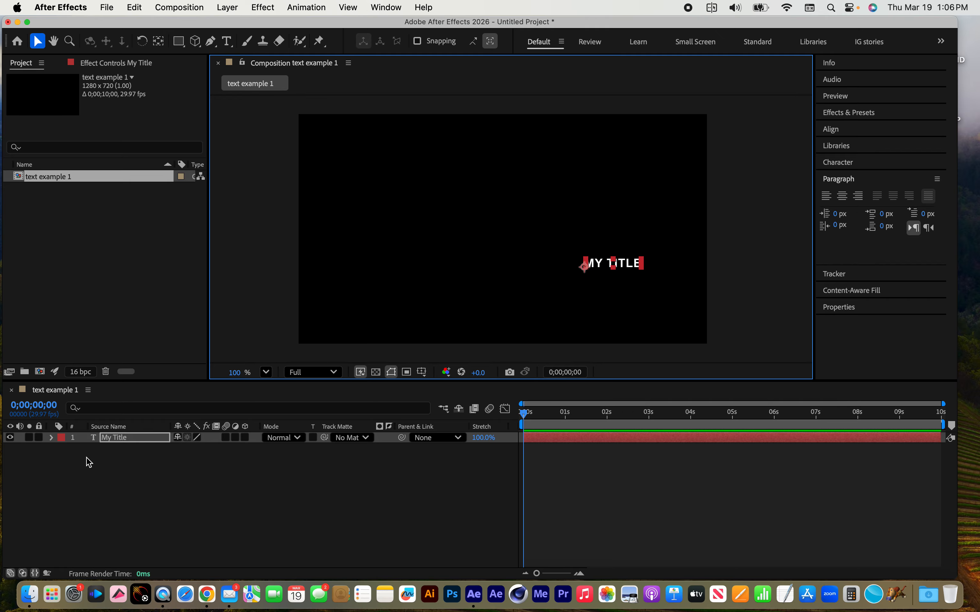
{"action": "key", "text": "p"}
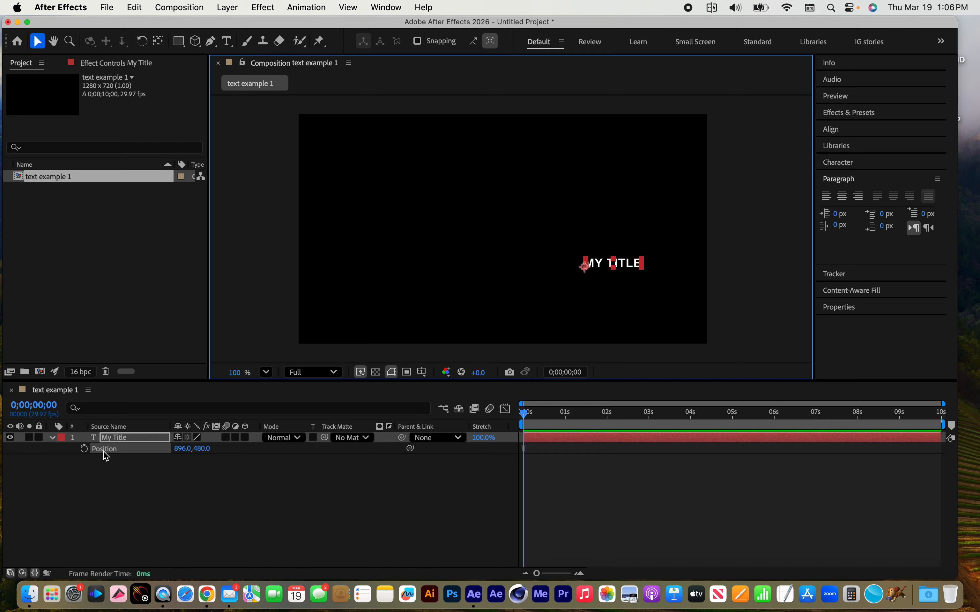
{"action": "right_click", "coordinate": [104, 453]}
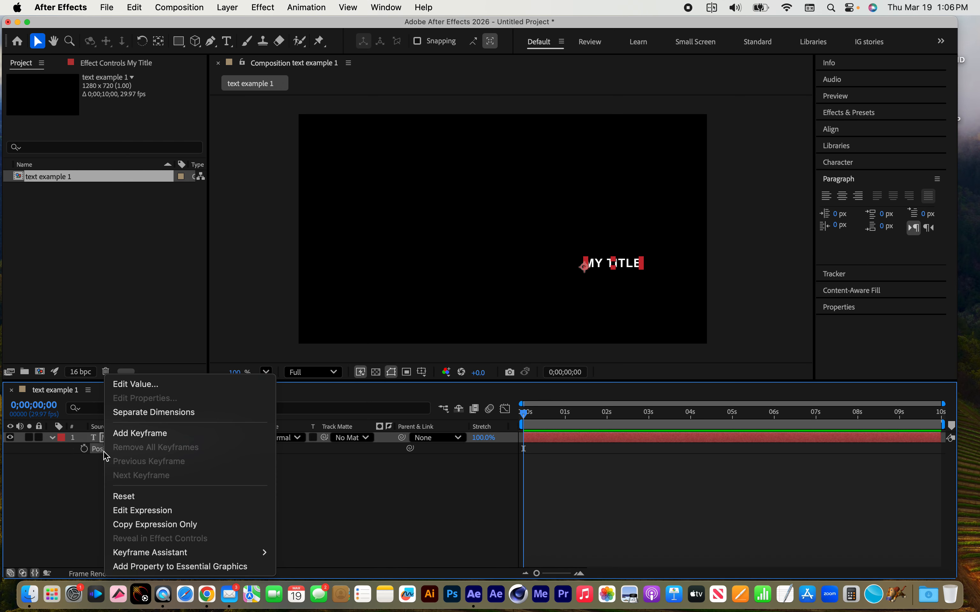
{"action": "left_click", "coordinate": [132, 502]}
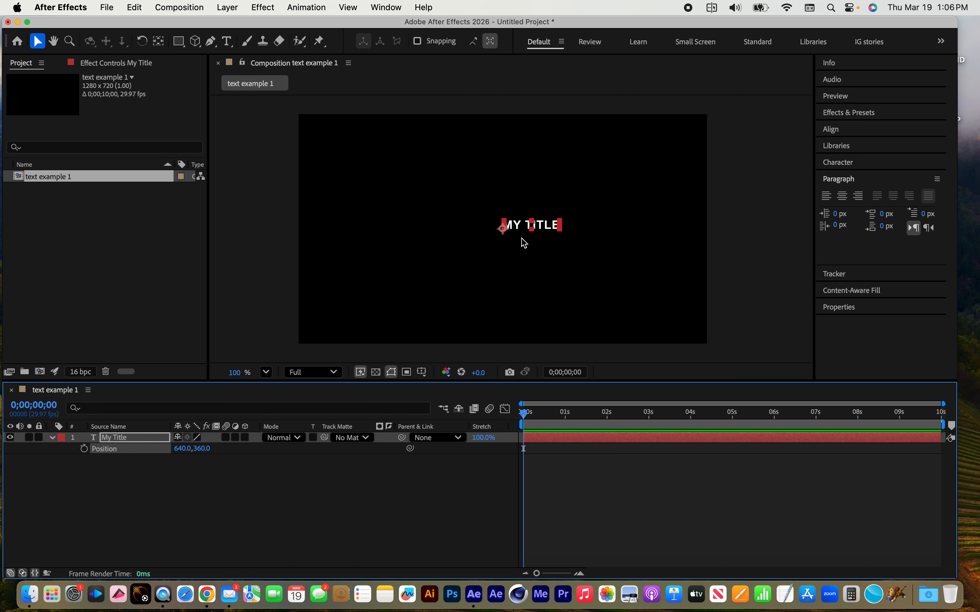
{"action": "left_click", "coordinate": [841, 198]}
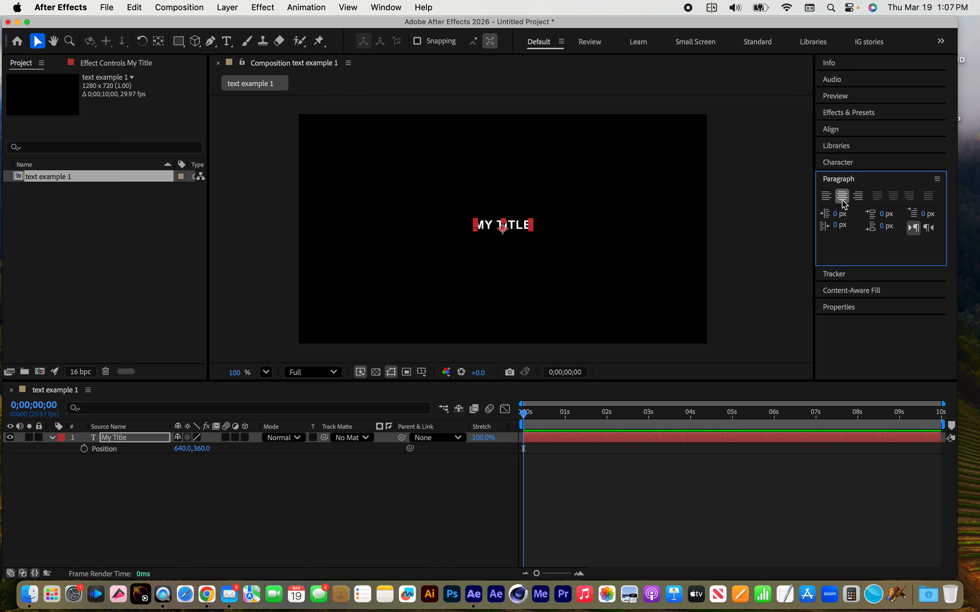
Set the title's font size to 144 px and its tracking to 37
{"action": "left_click", "coordinate": [845, 164]}
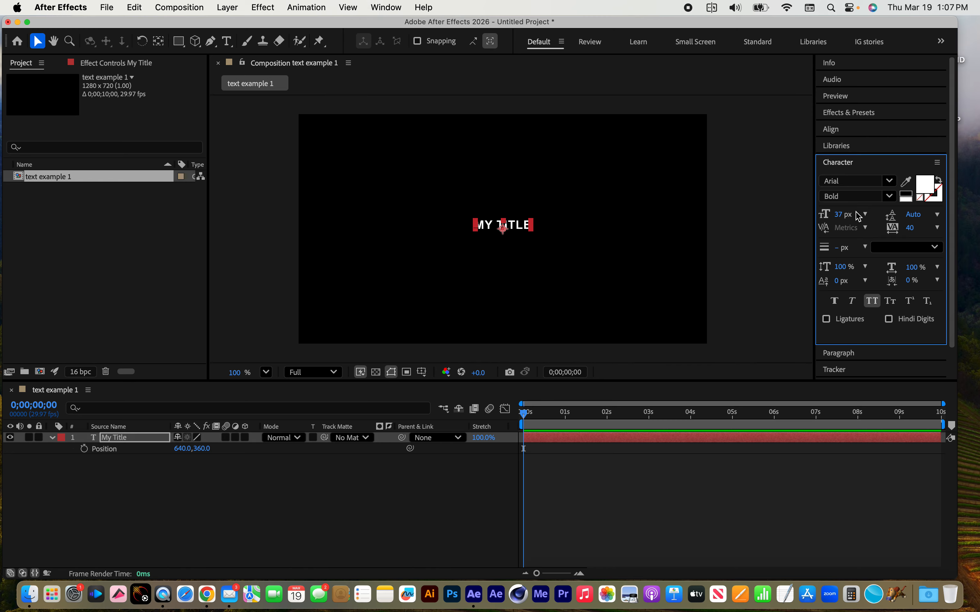
{"action": "left_click_drag", "start_coordinate": [838, 218], "coordinate": [908, 214]}
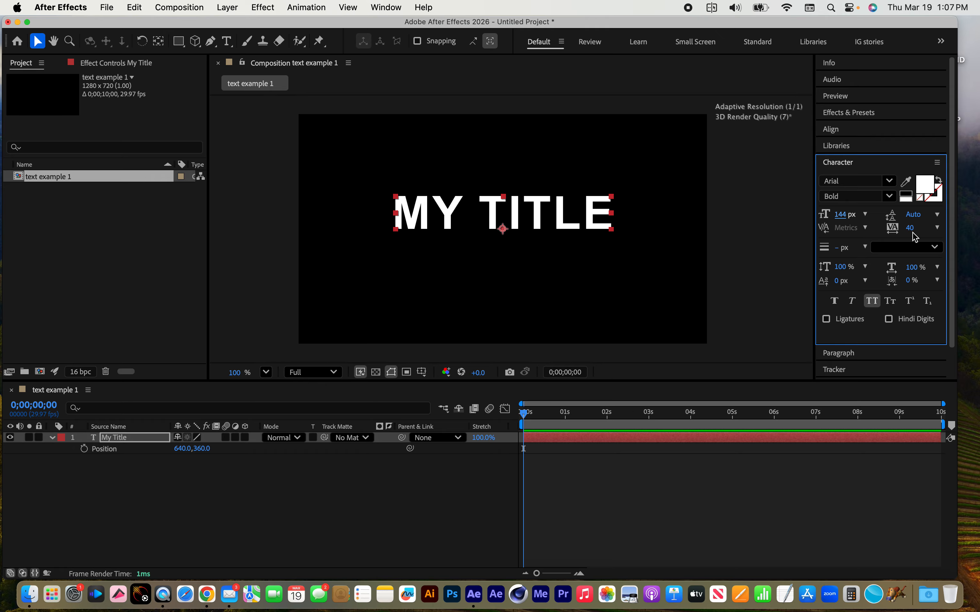
{"action": "mouse_move", "coordinate": [909, 228]}
{"action": "left_mouse_down"}
{"action": "mouse_move", "coordinate": [931, 228]}
{"action": "mouse_move", "coordinate": [887, 231]}
{"action": "mouse_move", "coordinate": [904, 230]}
{"action": "left_mouse_up"}
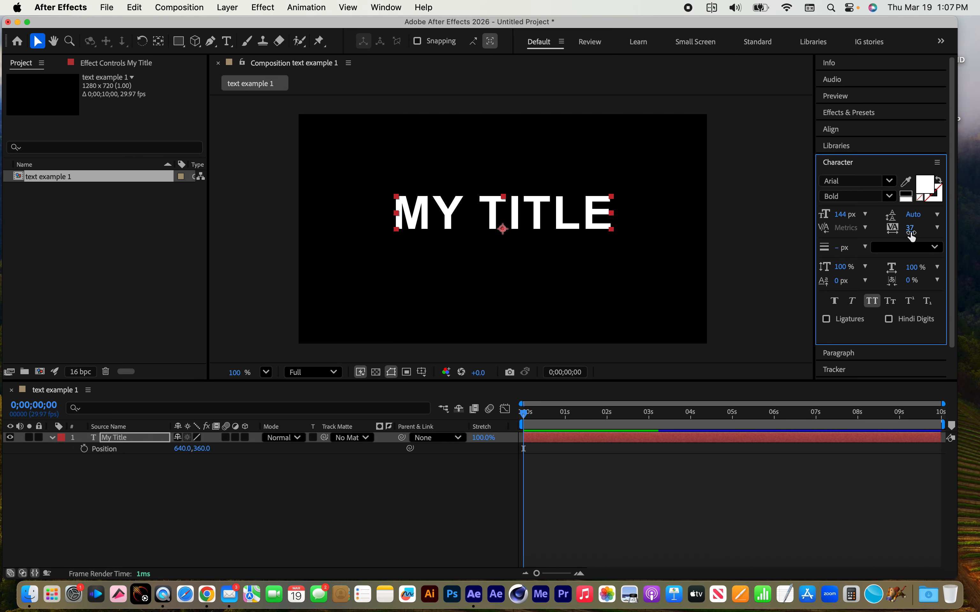
Break the title into two lines before "Title" and set the leading to 126 px
{"action": "double_click", "coordinate": [470, 219]}
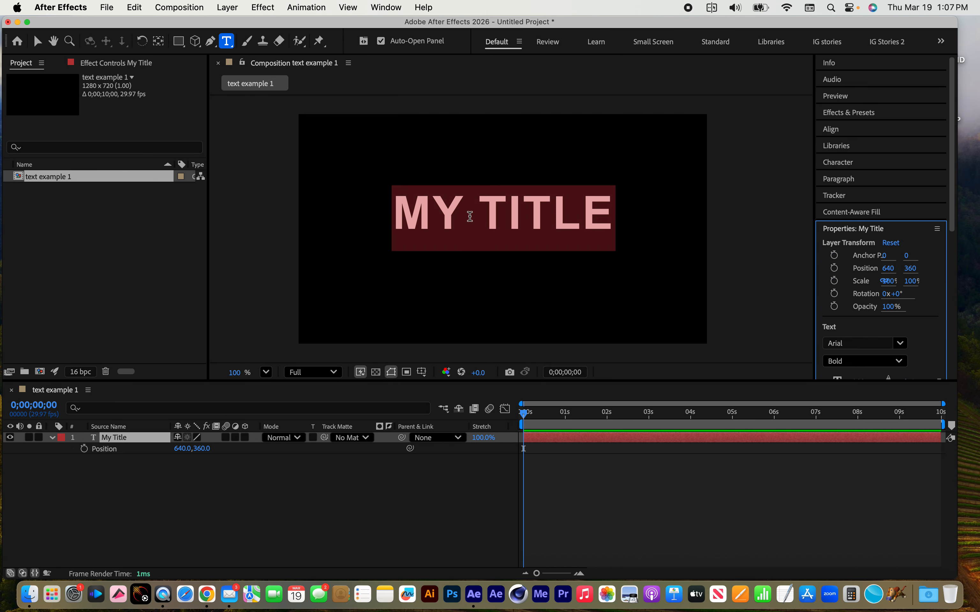
{"action": "left_click_drag", "start_coordinate": [461, 216], "coordinate": [478, 209]}
{"action": "key", "text": "Return"}
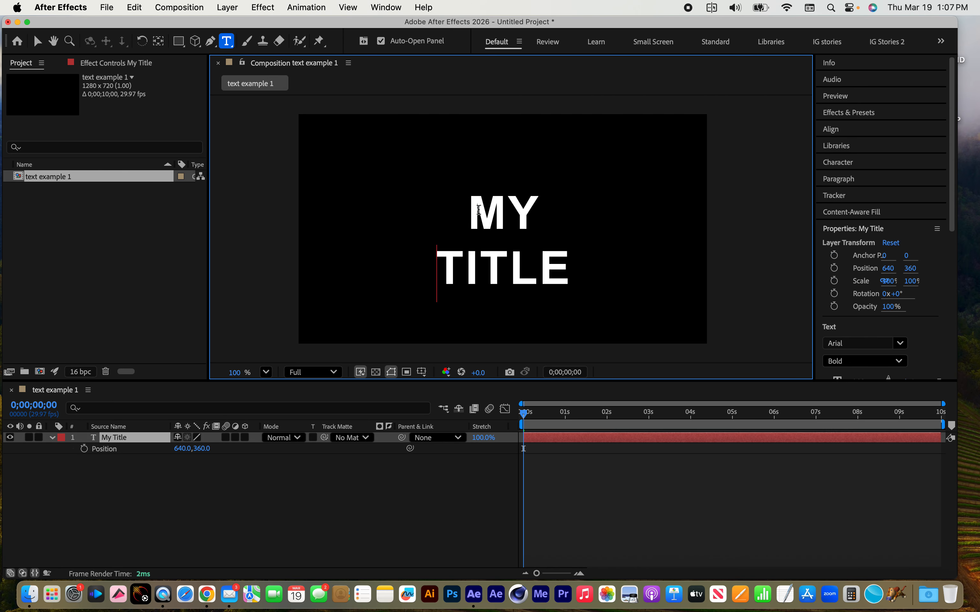
{"action": "left_click", "coordinate": [121, 443]}
{"action": "left_click", "coordinate": [846, 164]}
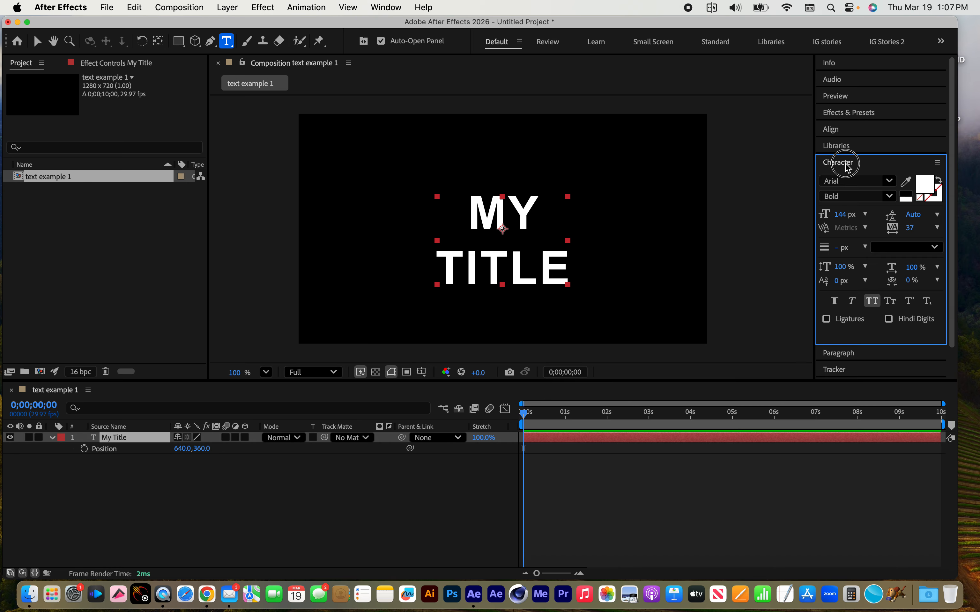
{"action": "left_click_drag", "start_coordinate": [909, 215], "coordinate": [953, 220]}
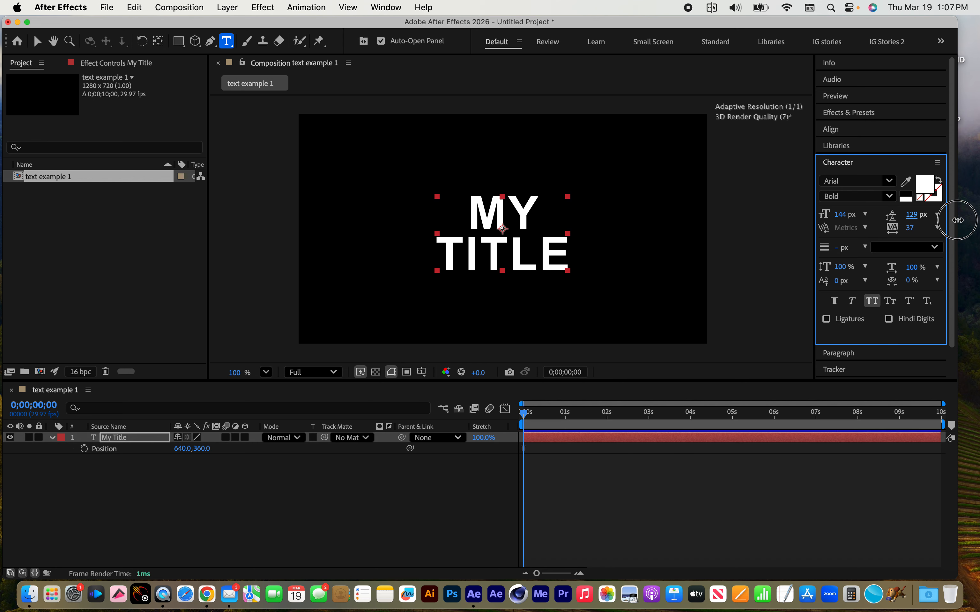
Rejoin the title on a single line and set the tracking to 48
{"action": "left_click", "coordinate": [442, 256]}
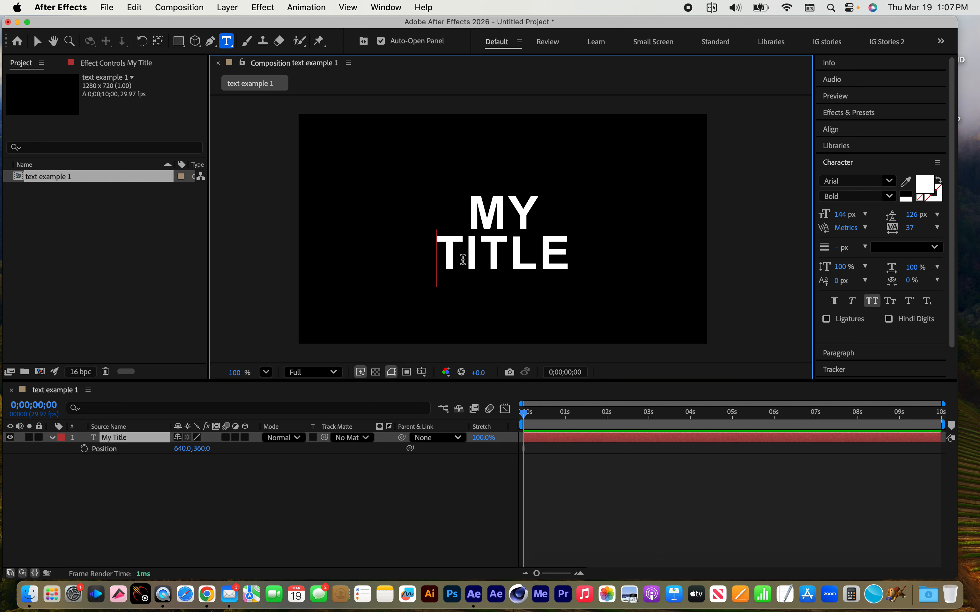
{"action": "key", "text": "BackSpace"}
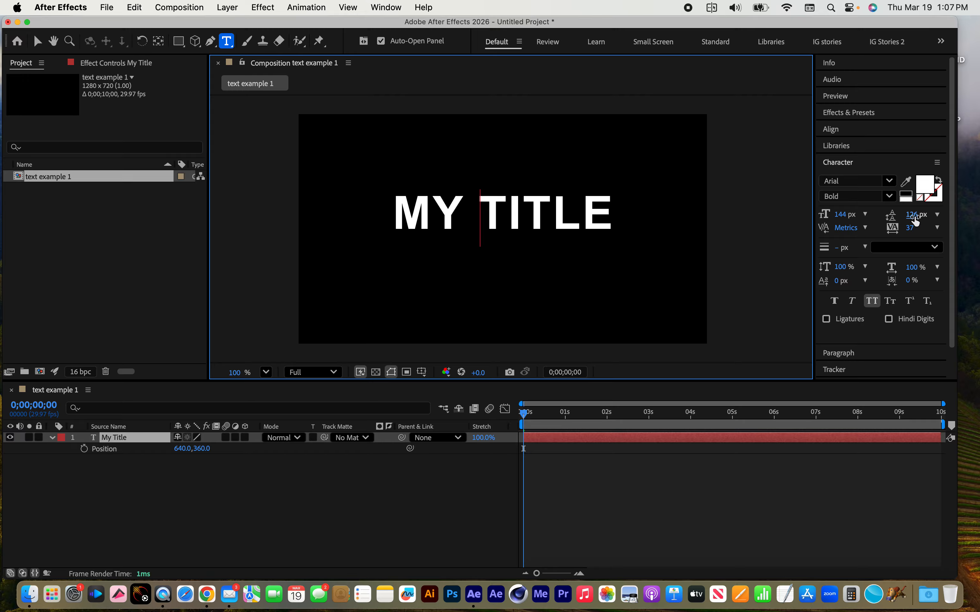
{"action": "mouse_move", "coordinate": [907, 230]}
{"action": "left_mouse_down"}
{"action": "mouse_move", "coordinate": [953, 235]}
{"action": "mouse_move", "coordinate": [915, 229]}
{"action": "left_mouse_up"}
{"action": "left_click", "coordinate": [119, 437]}
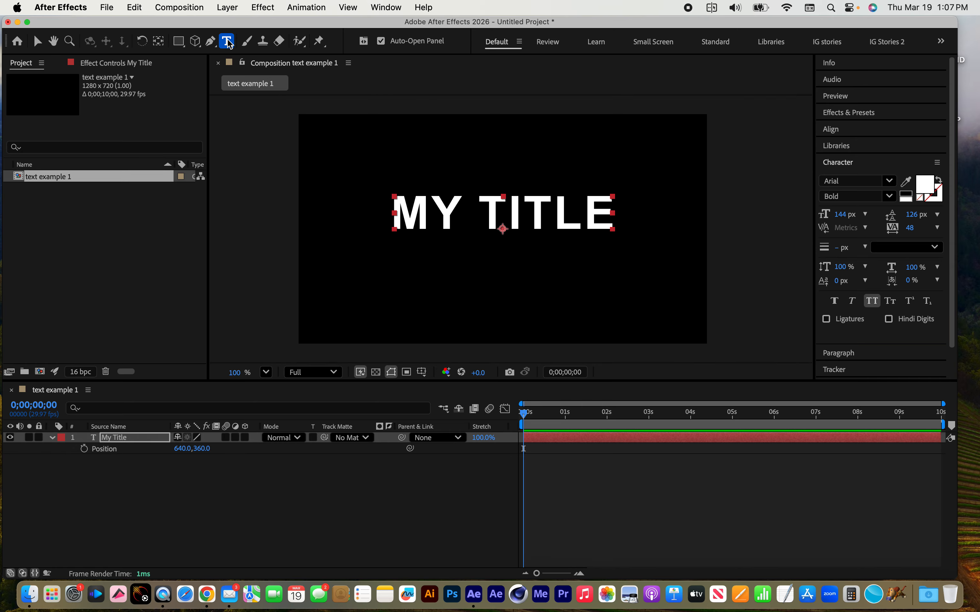
Set the kerning between the letters M and Y of the title to 33
{"action": "left_click", "coordinate": [436, 213]}
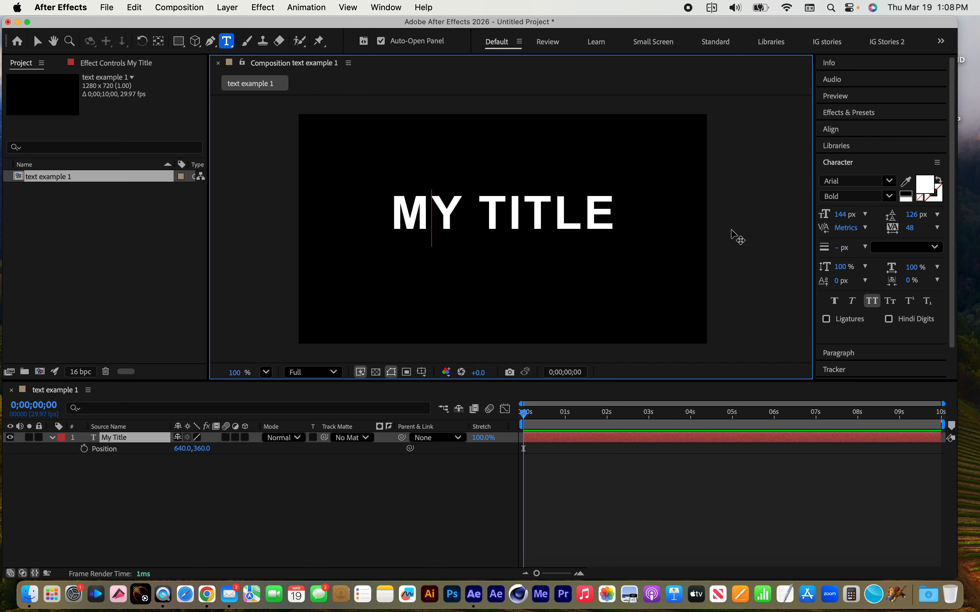
{"action": "left_click_drag", "start_coordinate": [841, 228], "coordinate": [862, 229]}
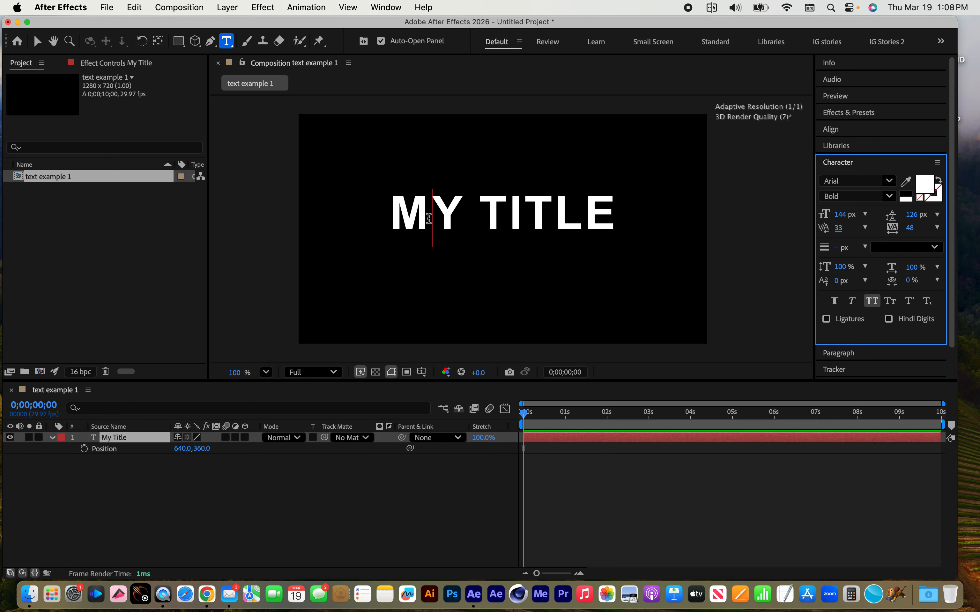
Try a baseline shift of -17 px on the letter M of the title and undo it
{"action": "left_click_drag", "start_coordinate": [430, 221], "coordinate": [378, 212]}
{"action": "mouse_move", "coordinate": [836, 285]}
{"action": "left_mouse_down"}
{"action": "mouse_move", "coordinate": [886, 279]}
{"action": "mouse_move", "coordinate": [775, 280]}
{"action": "mouse_move", "coordinate": [897, 282]}
{"action": "mouse_move", "coordinate": [829, 291]}
{"action": "left_mouse_up"}
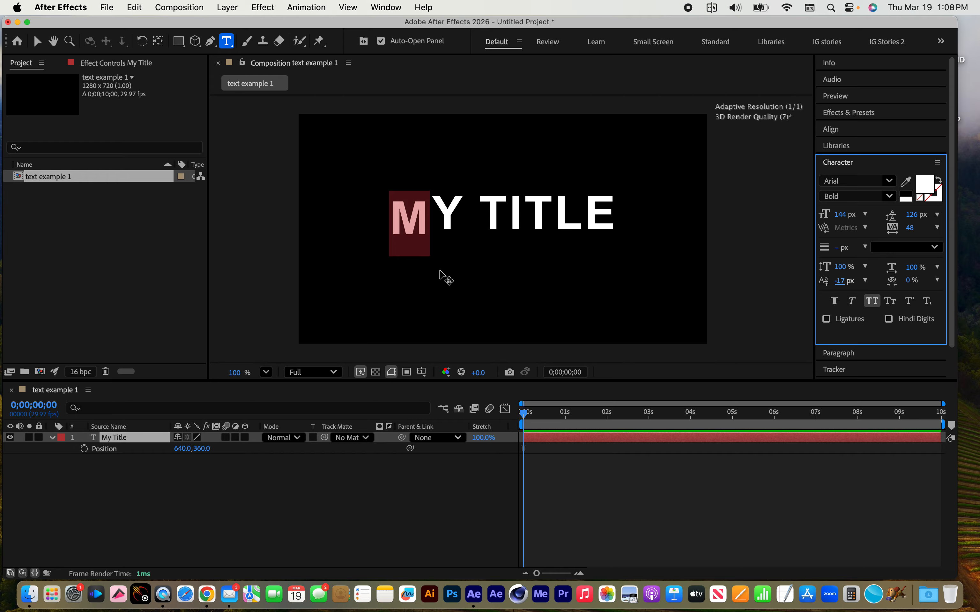
{"action": "key", "text": "super+z"}
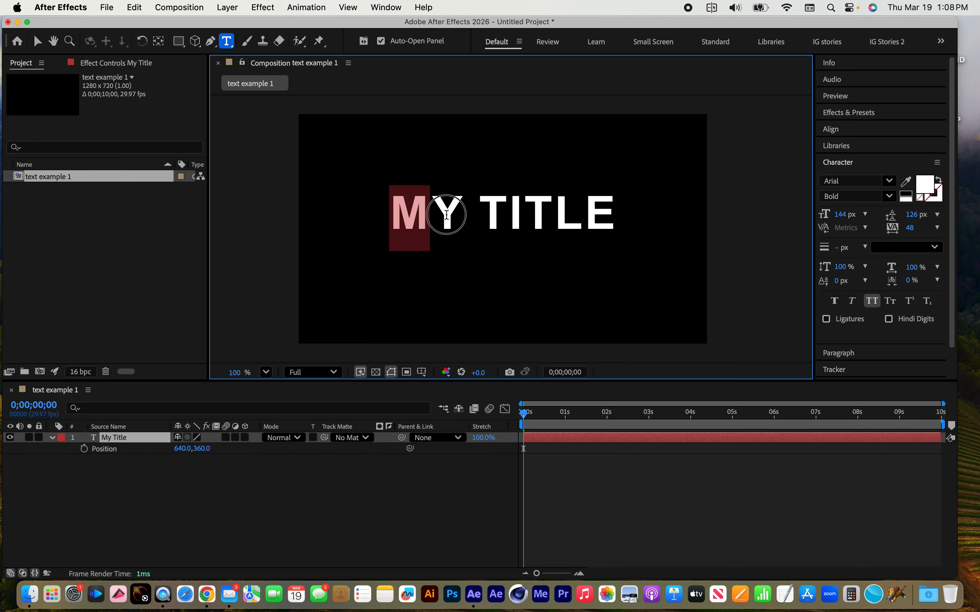
{"action": "left_click", "coordinate": [445, 216]}
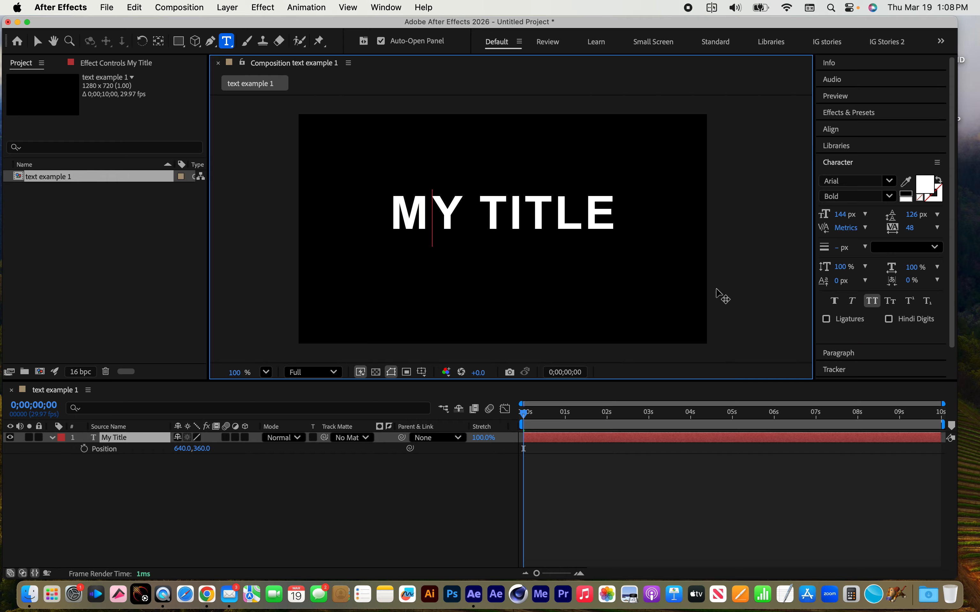
Toggle Faux Bold and Faux Italic on and off for the whole title to compare their looks
{"action": "left_click", "coordinate": [132, 438]}
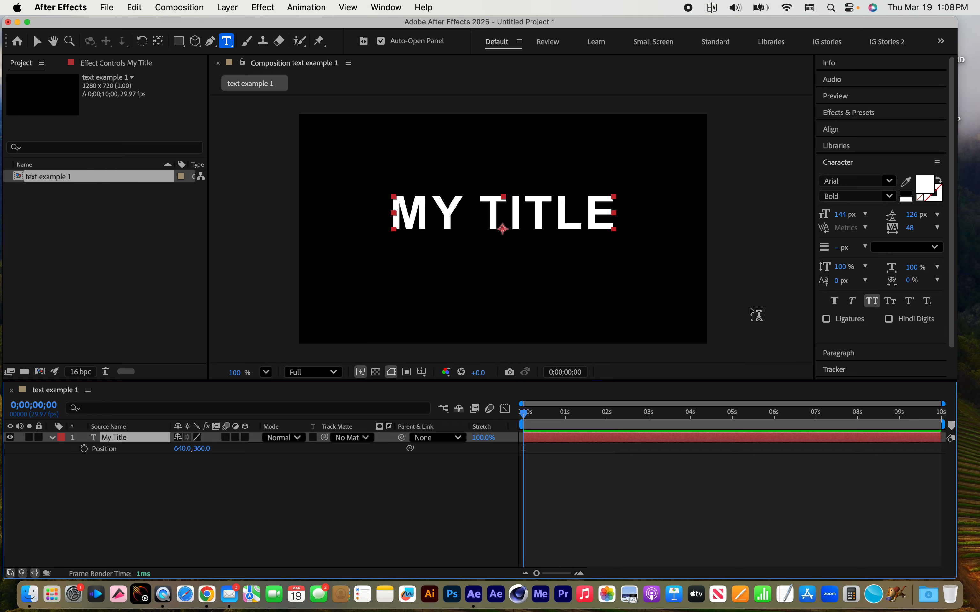
{"action": "left_click", "coordinate": [834, 301]}
{"action": "left_click", "coordinate": [834, 302]}
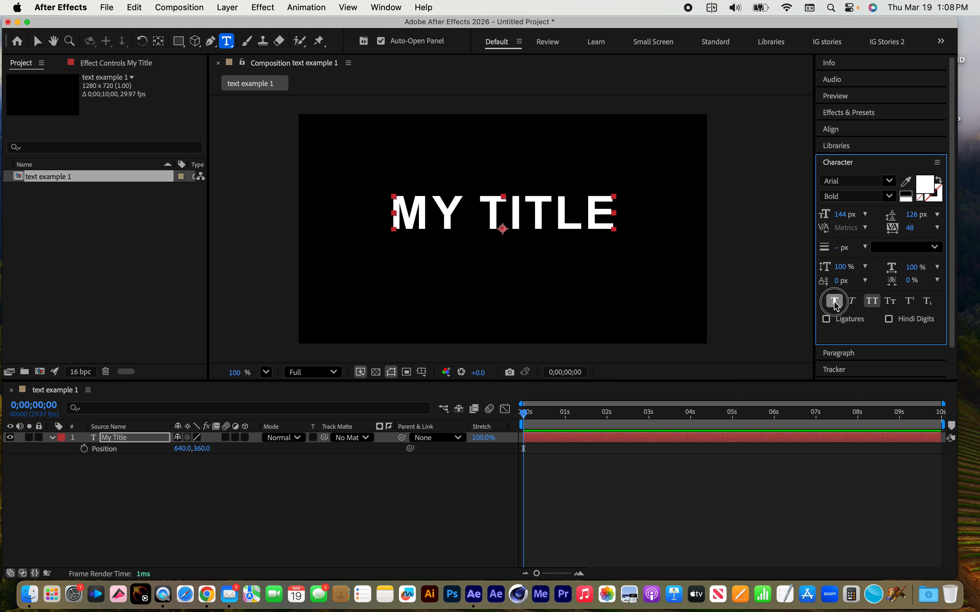
{"action": "left_click", "coordinate": [834, 301]}
{"action": "left_click", "coordinate": [833, 301]}
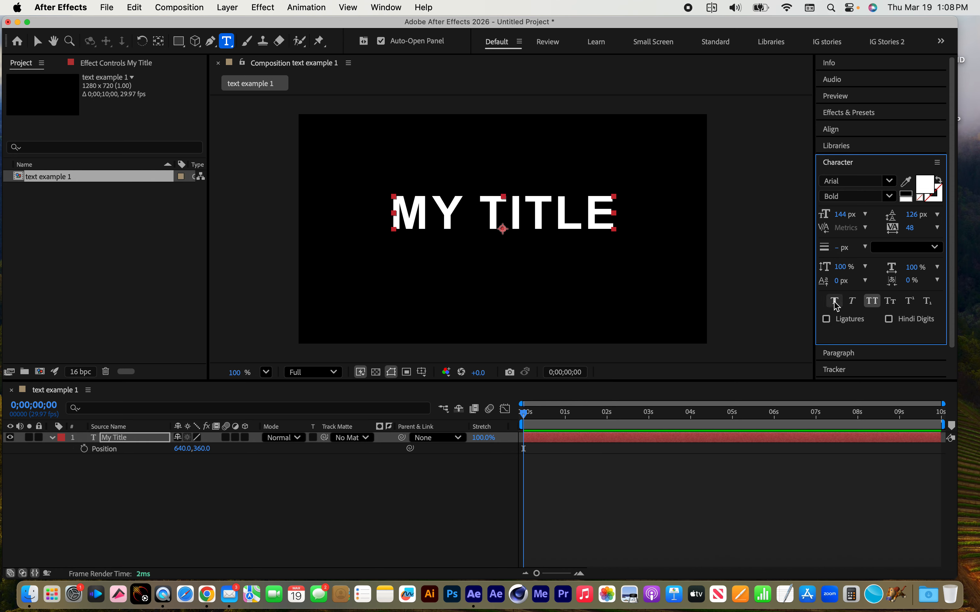
{"action": "left_click", "coordinate": [852, 302]}
{"action": "left_click", "coordinate": [852, 302]}
{"action": "left_click", "coordinate": [853, 302]}
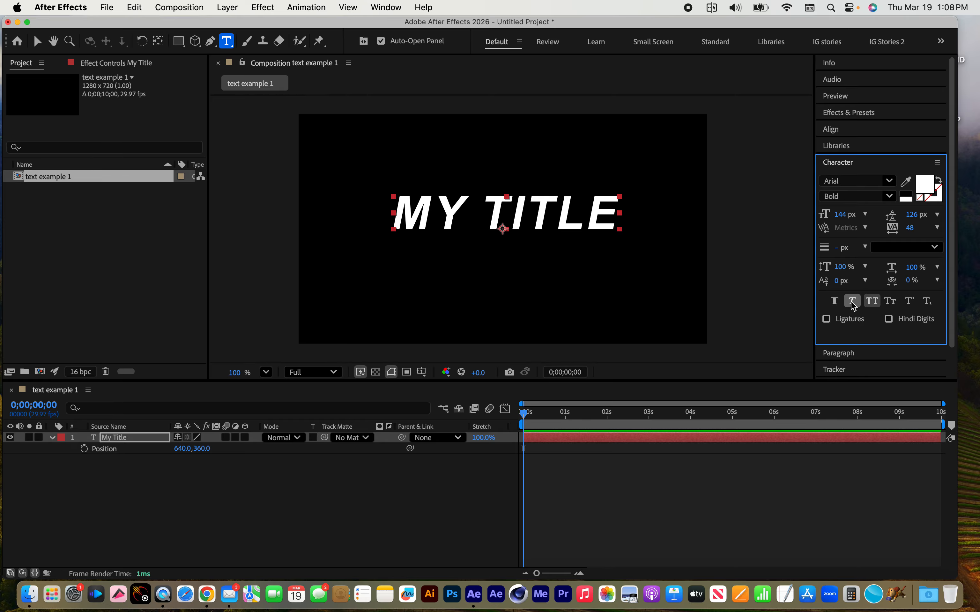
{"action": "left_click", "coordinate": [852, 302]}
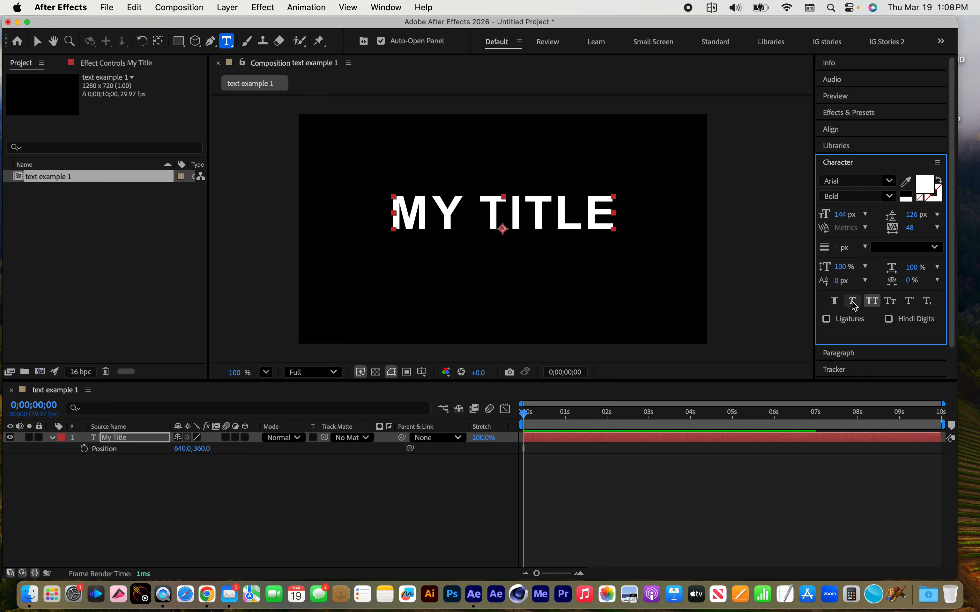
Turn off All Caps for the title text
{"action": "left_click", "coordinate": [873, 303]}
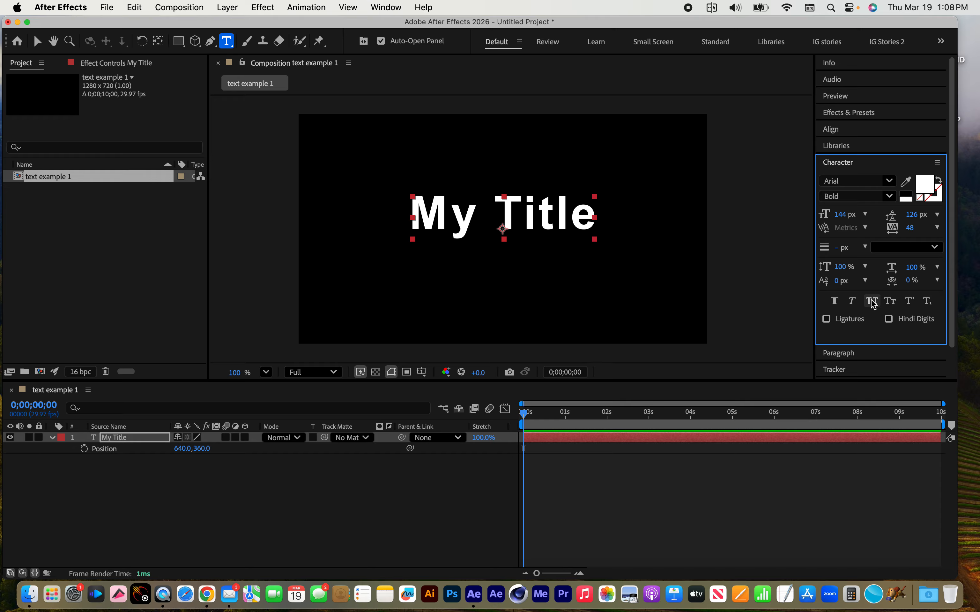
Toggle All Caps and Small Caps on and off for the title to compare their looks
{"action": "left_click", "coordinate": [873, 303]}
{"action": "left_click", "coordinate": [872, 303]}
{"action": "left_click", "coordinate": [873, 303]}
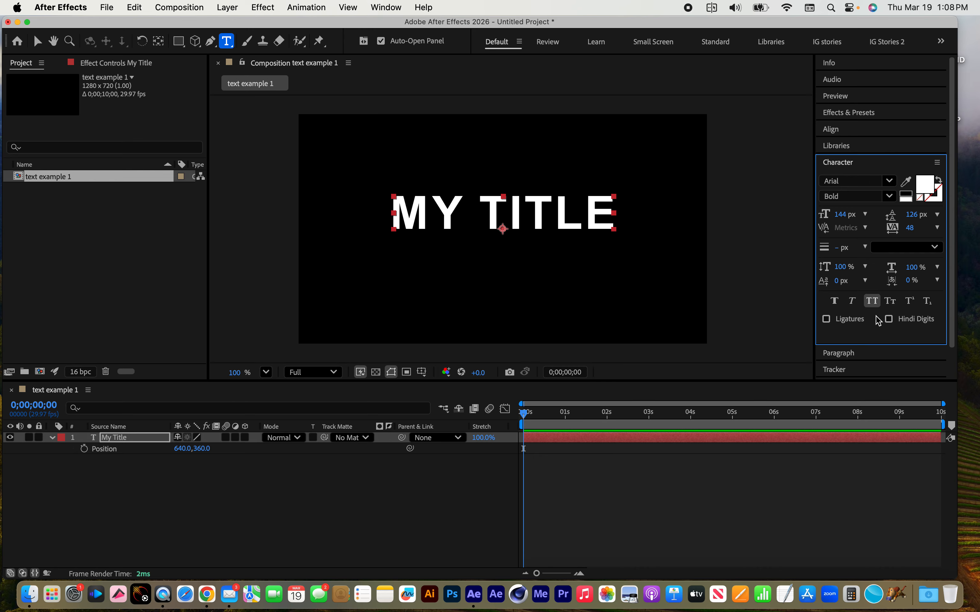
{"action": "left_click", "coordinate": [890, 302]}
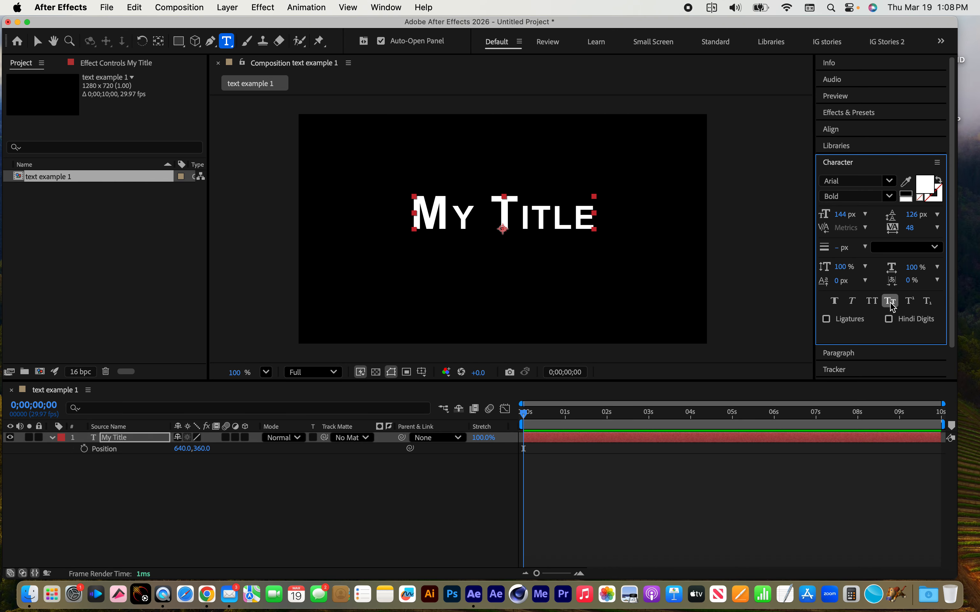
{"action": "left_click", "coordinate": [890, 302]}
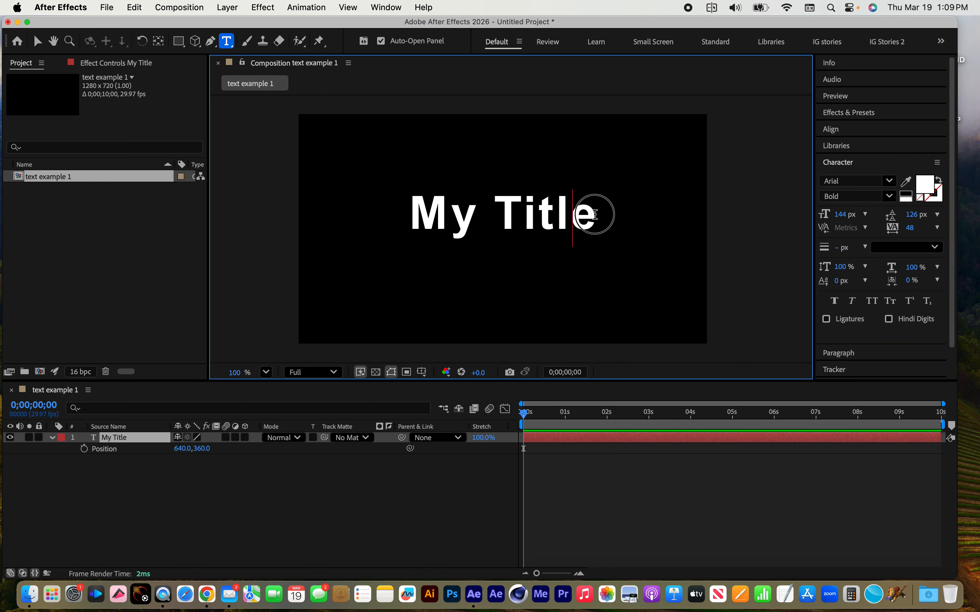
Try superscript and subscript on the letter e of the title, turning each one off again
{"action": "left_click_drag", "start_coordinate": [569, 215], "coordinate": [603, 215]}
{"action": "left_click", "coordinate": [909, 300]}
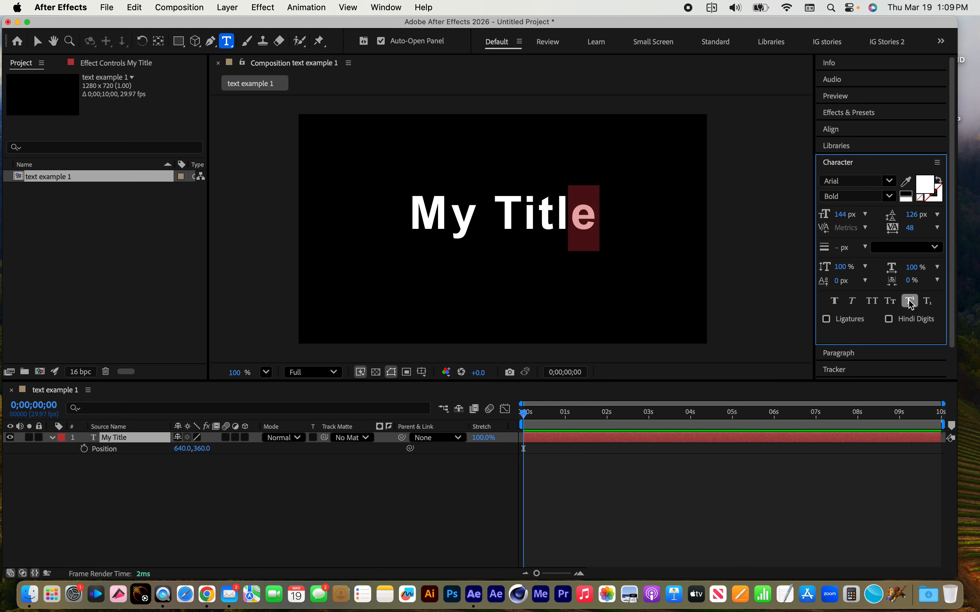
{"action": "left_click", "coordinate": [911, 304]}
{"action": "left_click", "coordinate": [928, 303]}
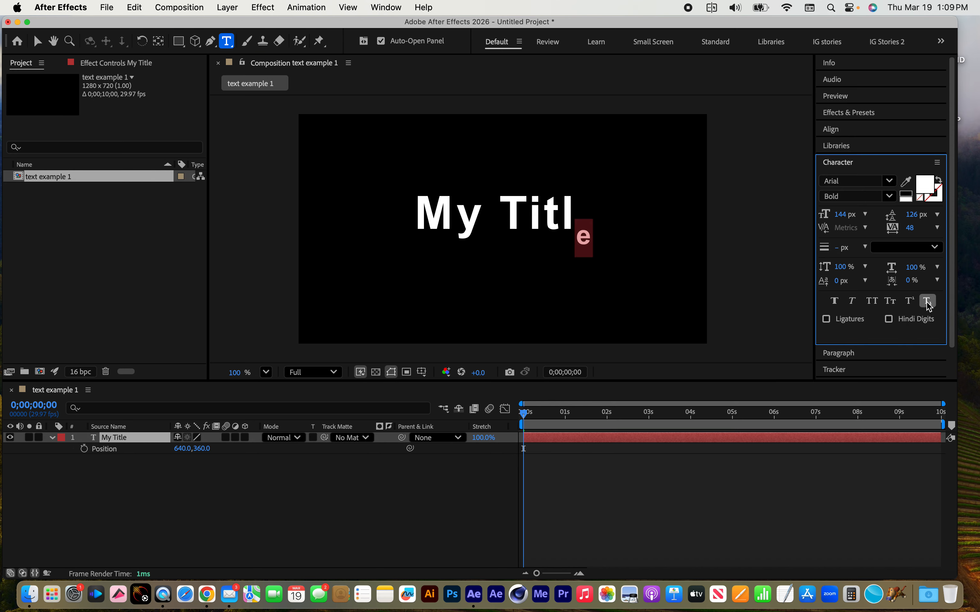
{"action": "left_click", "coordinate": [928, 304]}
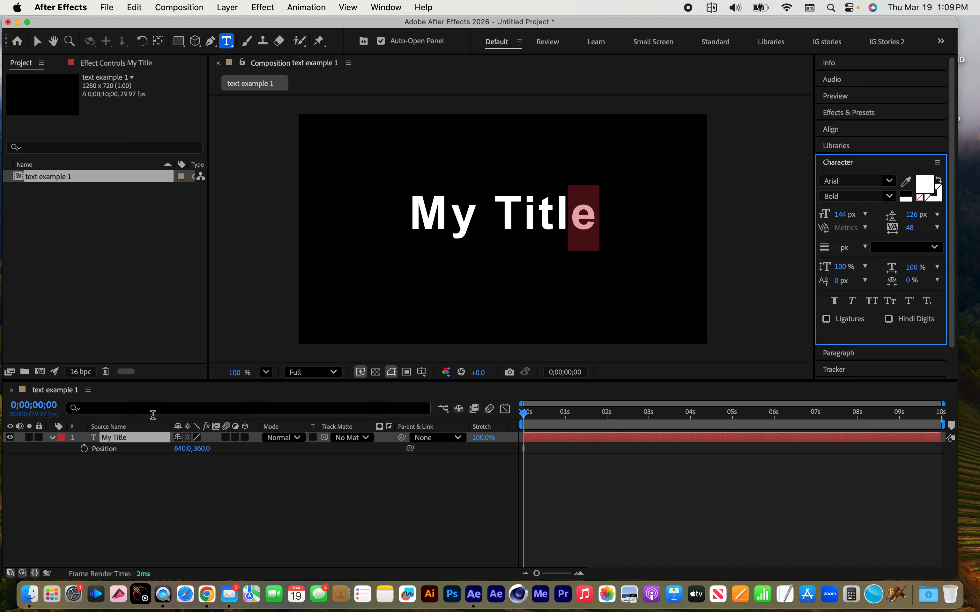
{"action": "left_click", "coordinate": [115, 441]}
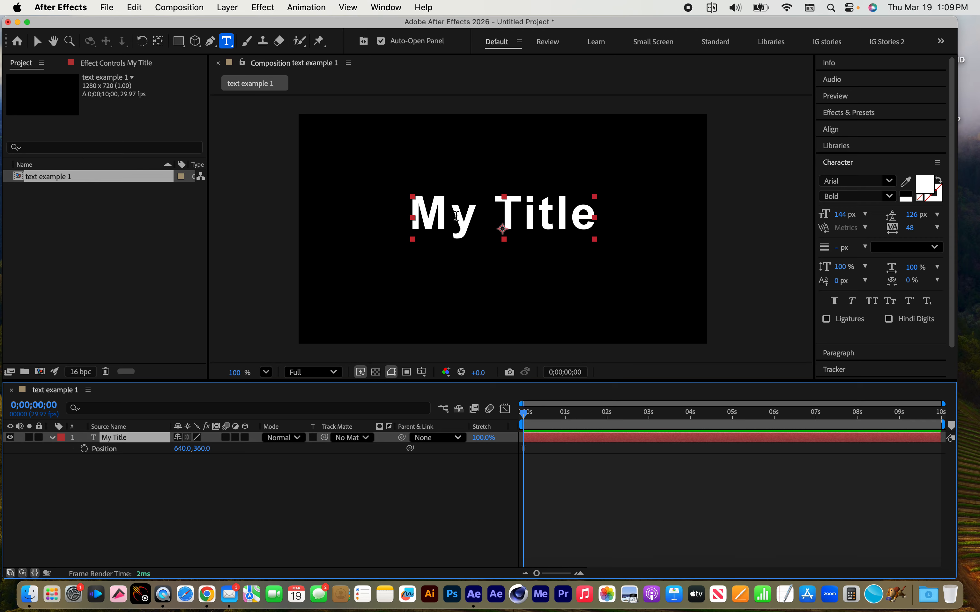
Try rotating the whole title layer to -27° with its Transform properties and undo it
{"action": "left_click_drag", "start_coordinate": [453, 215], "coordinate": [481, 221]}
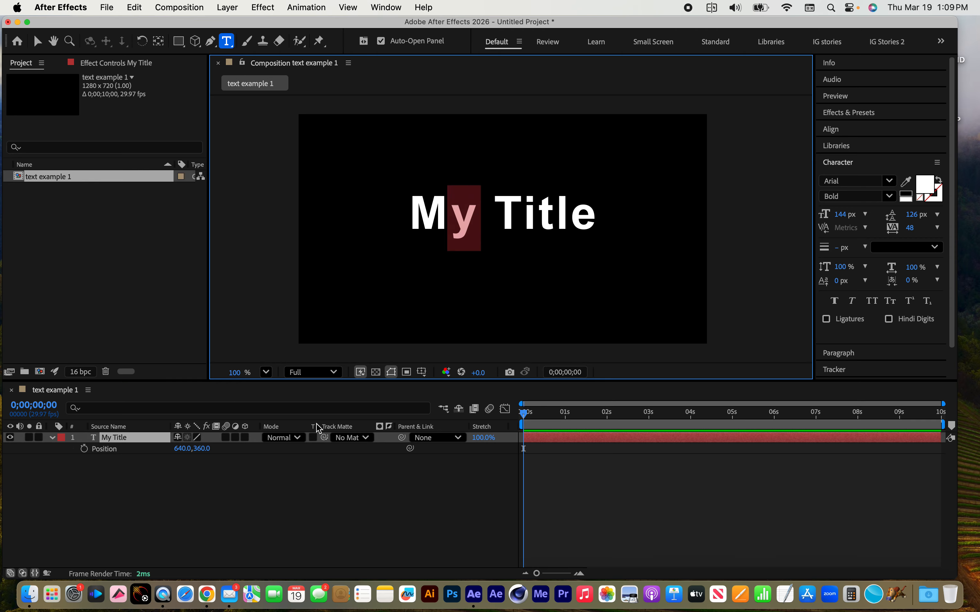
{"action": "left_click", "coordinate": [115, 438]}
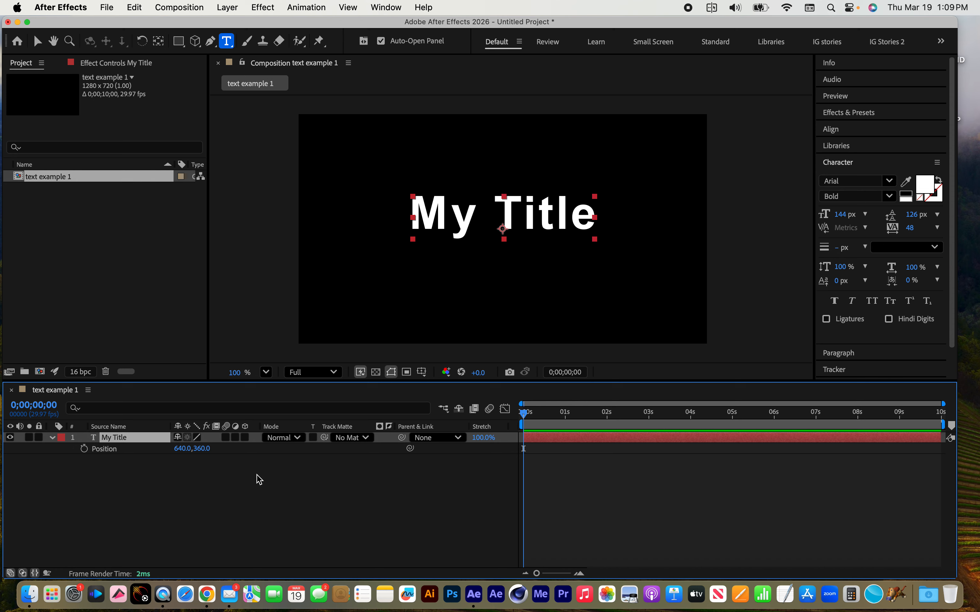
{"action": "left_click", "coordinate": [52, 438]}
{"action": "left_click", "coordinate": [52, 438]}
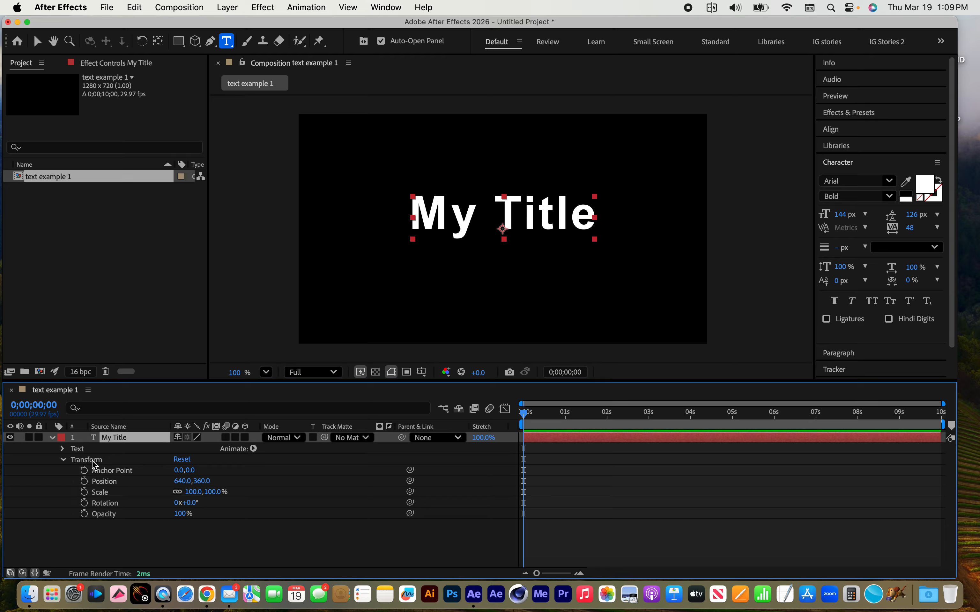
{"action": "mouse_move", "coordinate": [185, 503]}
{"action": "left_mouse_down"}
{"action": "mouse_move", "coordinate": [231, 503]}
{"action": "mouse_move", "coordinate": [164, 501]}
{"action": "mouse_move", "coordinate": [245, 573]}
{"action": "mouse_move", "coordinate": [206, 510]}
{"action": "mouse_move", "coordinate": [179, 513]}
{"action": "left_mouse_up"}
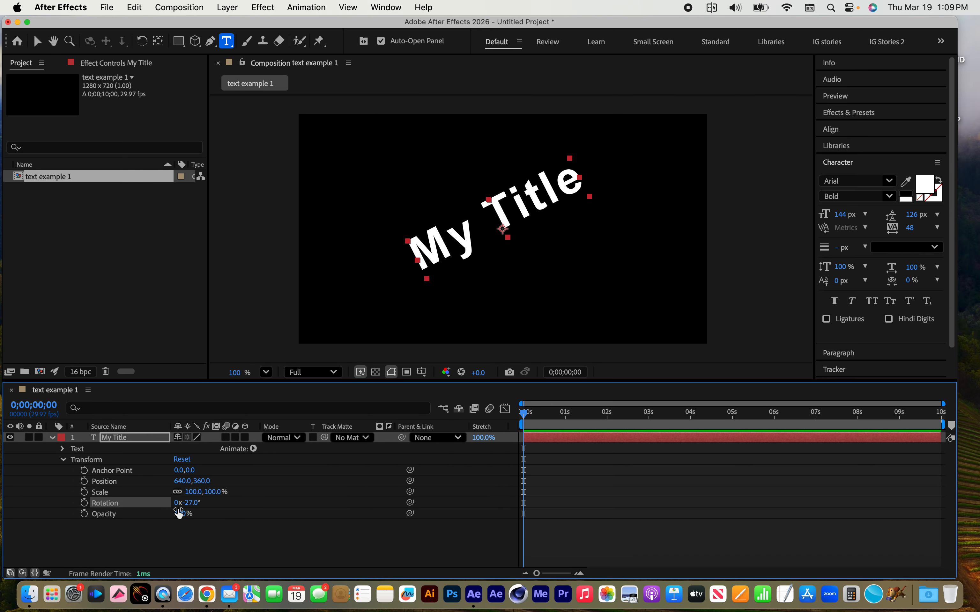
{"action": "key", "text": "super+z"}
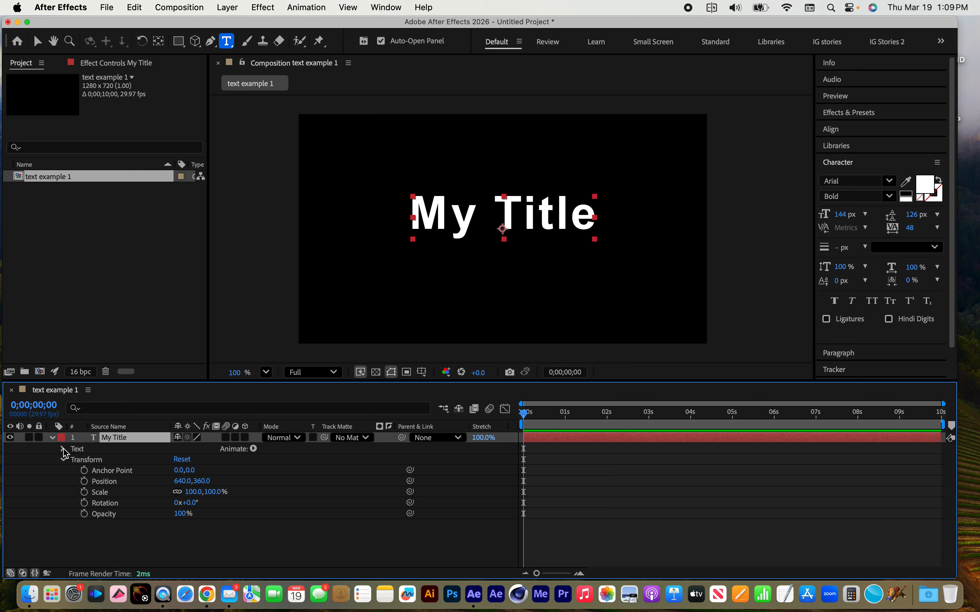
Add a Rotation text animator to the My Title layer and select the animator
{"action": "left_click", "coordinate": [81, 449]}
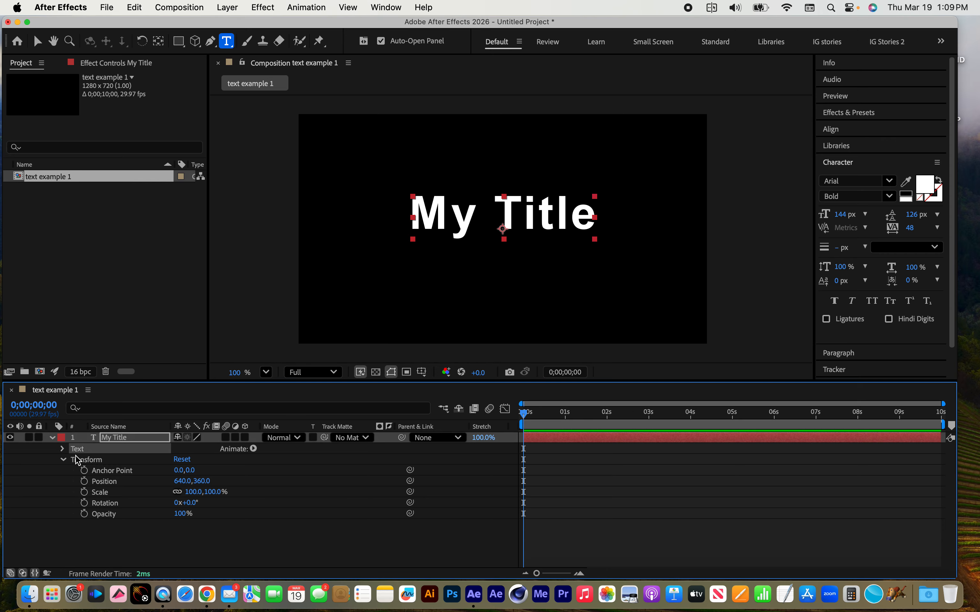
{"action": "left_click", "coordinate": [253, 449]}
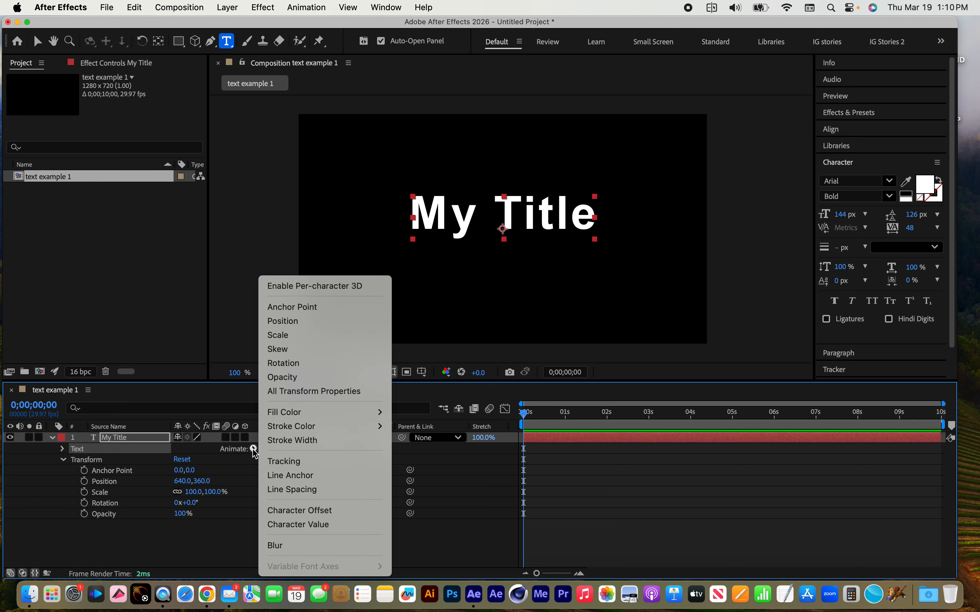
{"action": "left_click", "coordinate": [283, 363]}
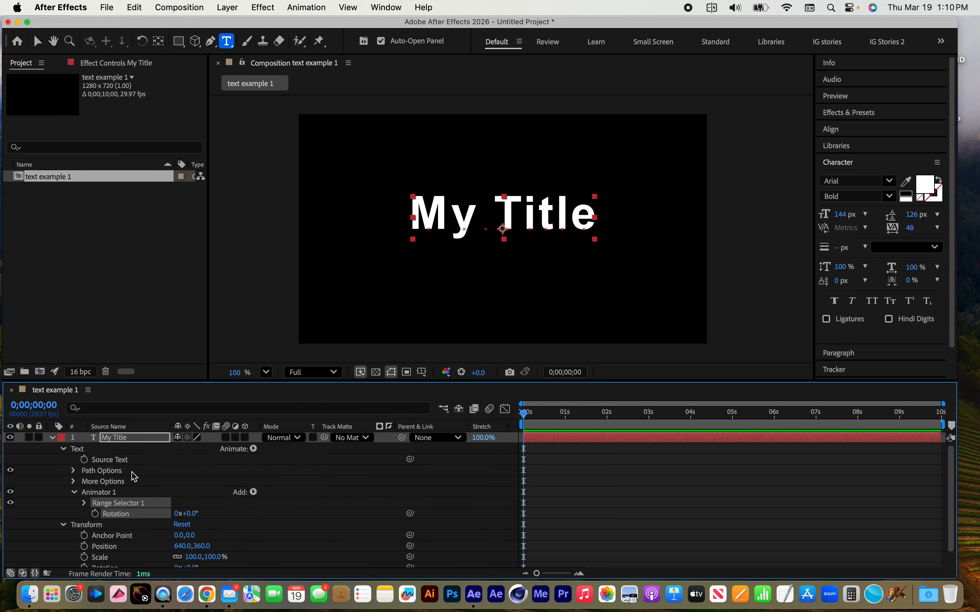
{"action": "left_click", "coordinate": [95, 494]}
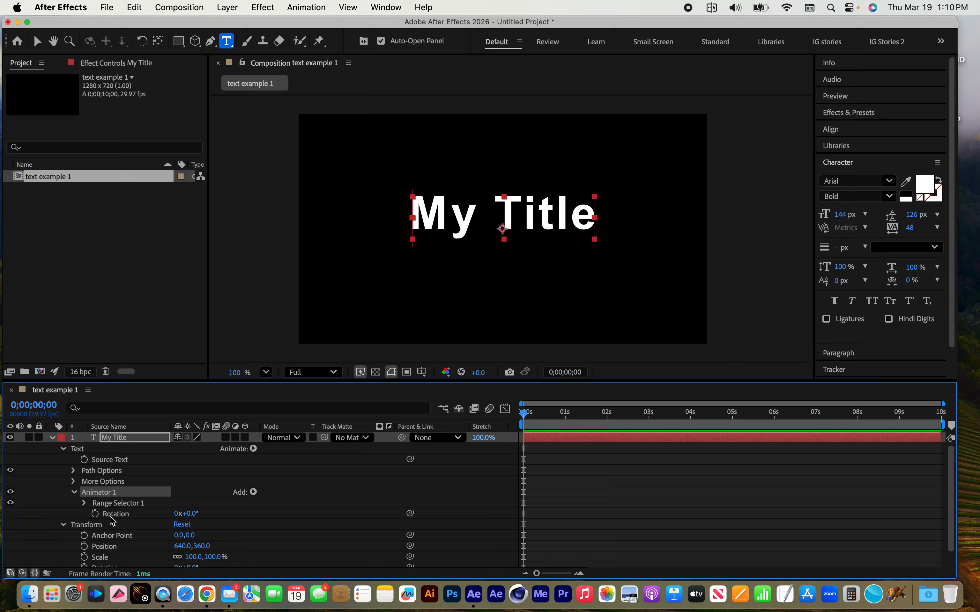
Compare the text animator's rotation with a layer rotation of -46°, undoing each trial
{"action": "mouse_move", "coordinate": [191, 516]}
{"action": "left_mouse_down"}
{"action": "mouse_move", "coordinate": [203, 513]}
{"action": "mouse_move", "coordinate": [162, 513]}
{"action": "mouse_move", "coordinate": [221, 515]}
{"action": "mouse_move", "coordinate": [176, 513]}
{"action": "mouse_move", "coordinate": [203, 515]}
{"action": "left_mouse_up"}
{"action": "key", "text": "super+z"}
{"action": "scroll", "coordinate": [205, 565], "scroll_direction": "down", "scroll_amount": 1}
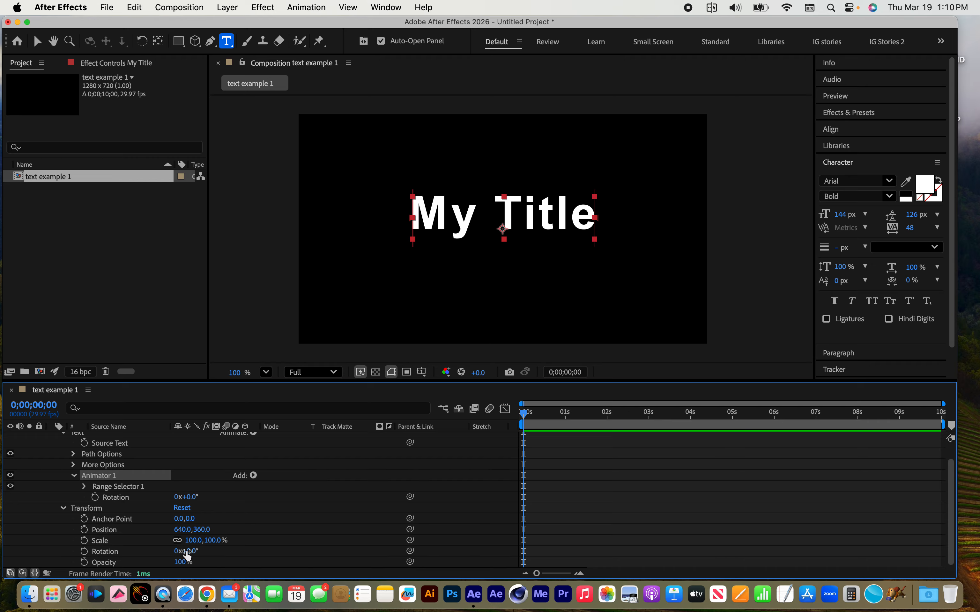
{"action": "left_click_drag", "start_coordinate": [187, 552], "coordinate": [166, 551]}
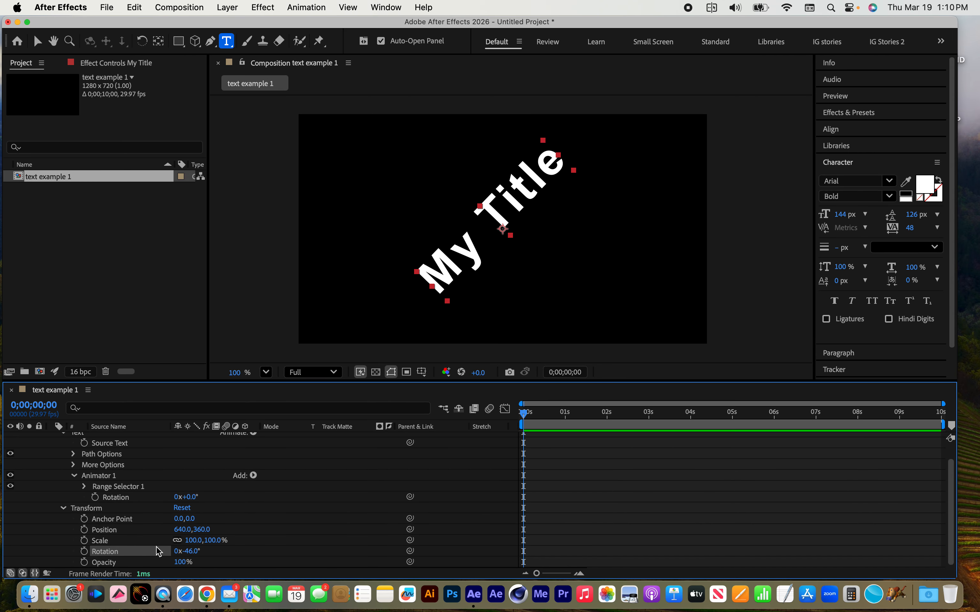
{"action": "key", "text": "super+z"}
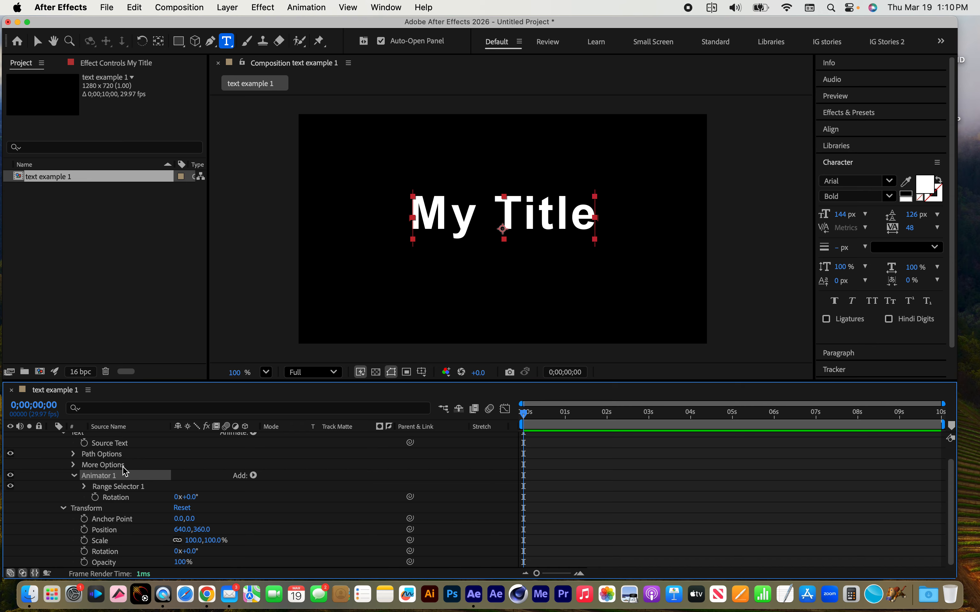
{"action": "left_click", "coordinate": [104, 477]}
{"action": "left_click_drag", "start_coordinate": [186, 497], "coordinate": [206, 498]}
{"action": "key", "text": "super+z"}
Limit Range Selector 1 to the letter y of the title and set the animator's rotation to 2°
{"action": "left_click", "coordinate": [117, 489]}
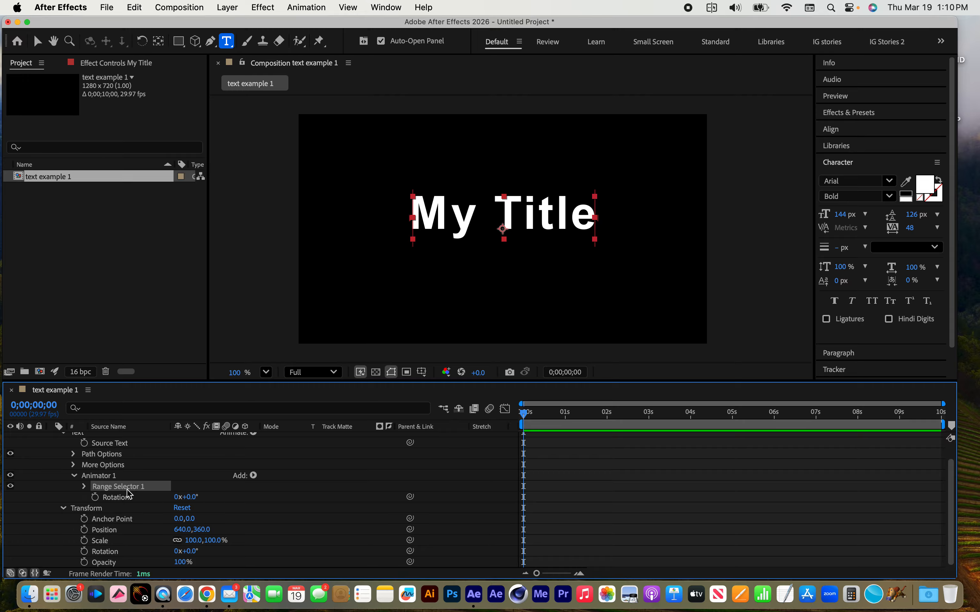
{"action": "left_click", "coordinate": [37, 42]}
{"action": "left_click_drag", "start_coordinate": [416, 223], "coordinate": [451, 224]}
{"action": "left_click_drag", "start_coordinate": [598, 222], "coordinate": [463, 231]}
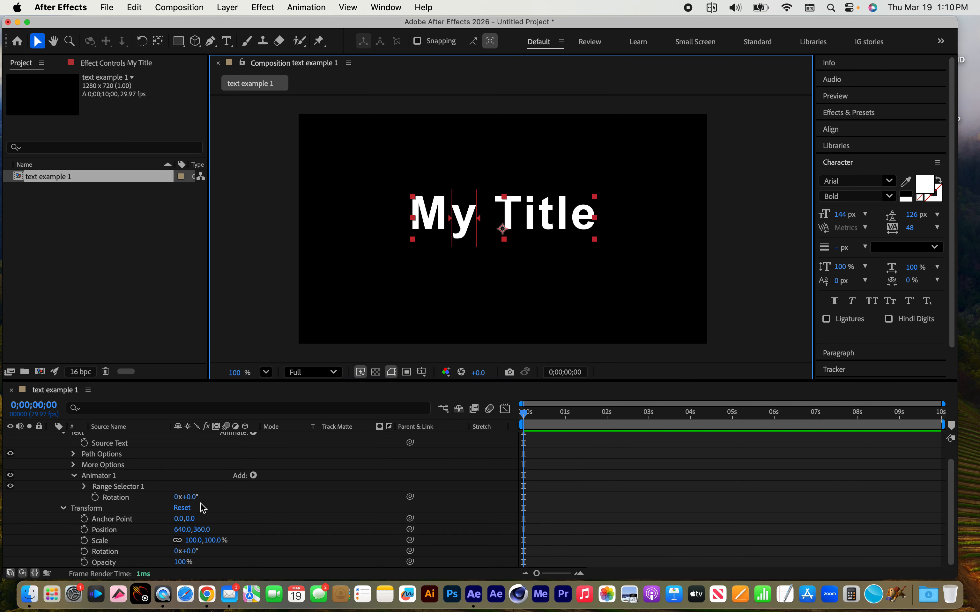
{"action": "mouse_move", "coordinate": [186, 497]}
{"action": "left_mouse_down"}
{"action": "mouse_move", "coordinate": [219, 497]}
{"action": "mouse_move", "coordinate": [169, 497]}
{"action": "mouse_move", "coordinate": [224, 492]}
{"action": "mouse_move", "coordinate": [177, 483]}
{"action": "left_mouse_up"}
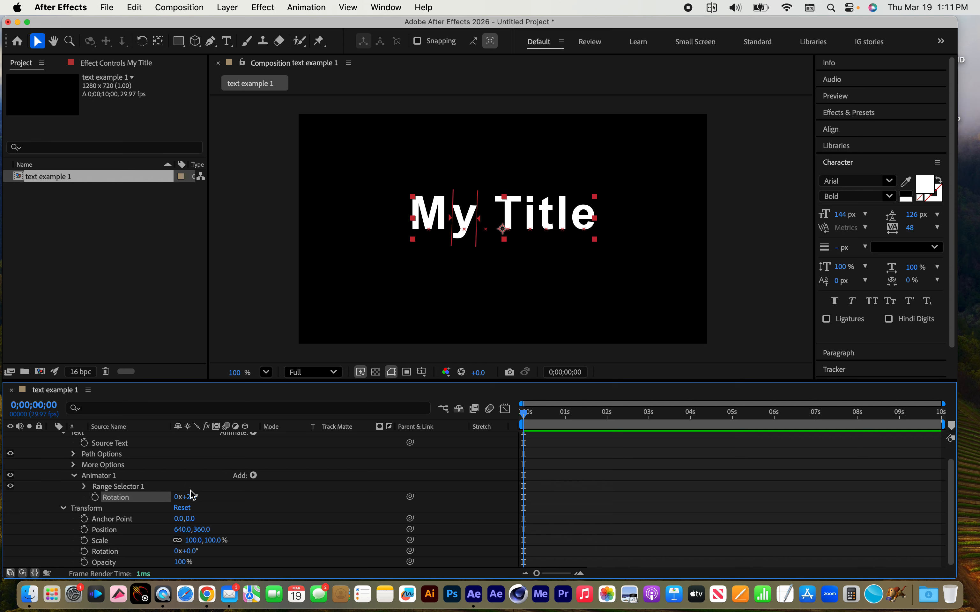
Set the range selector's Start to 20% and switch its advanced Units to Index
{"action": "left_click", "coordinate": [83, 486]}
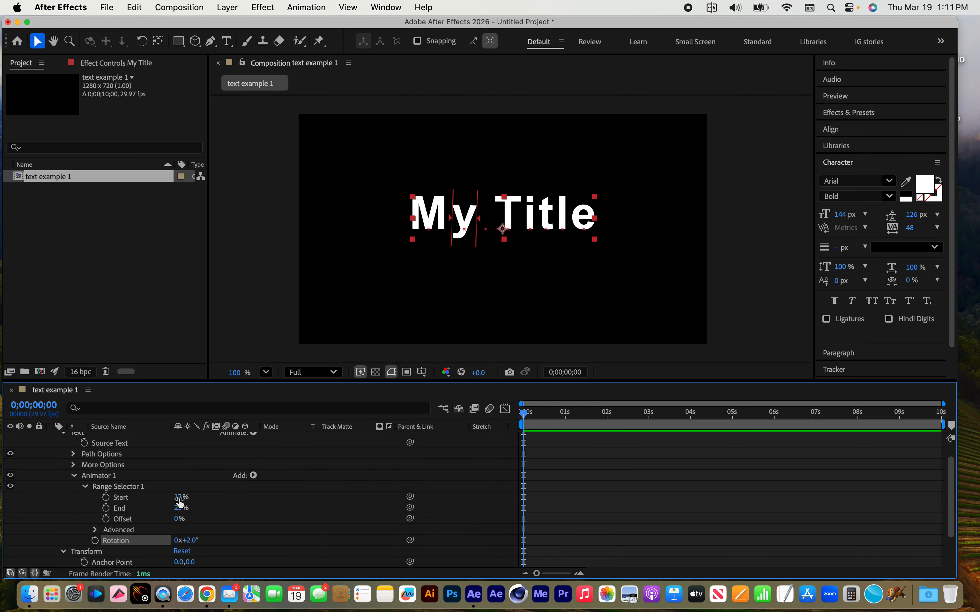
{"action": "left_click_drag", "start_coordinate": [178, 497], "coordinate": [169, 496]}
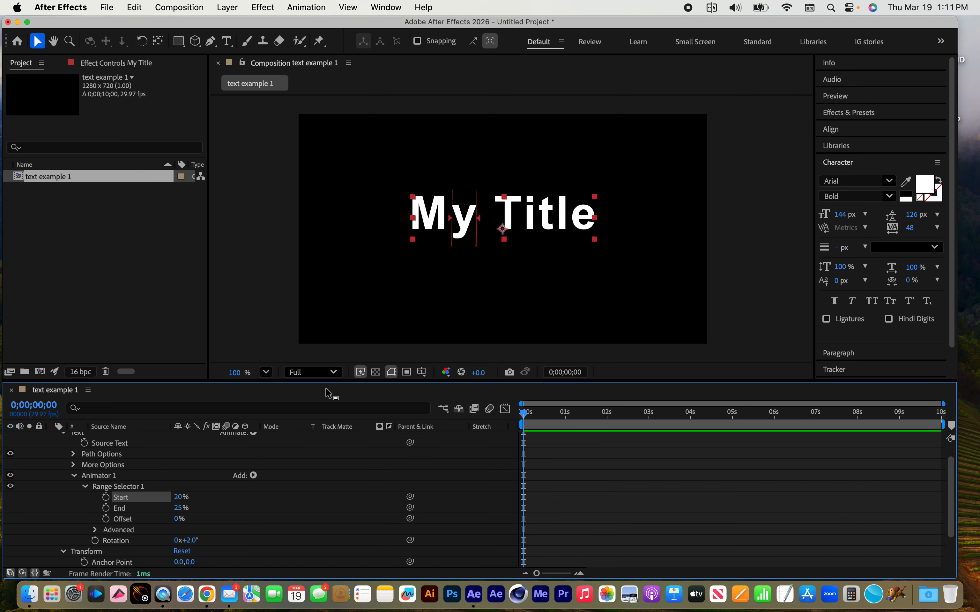
{"action": "left_click", "coordinate": [118, 531]}
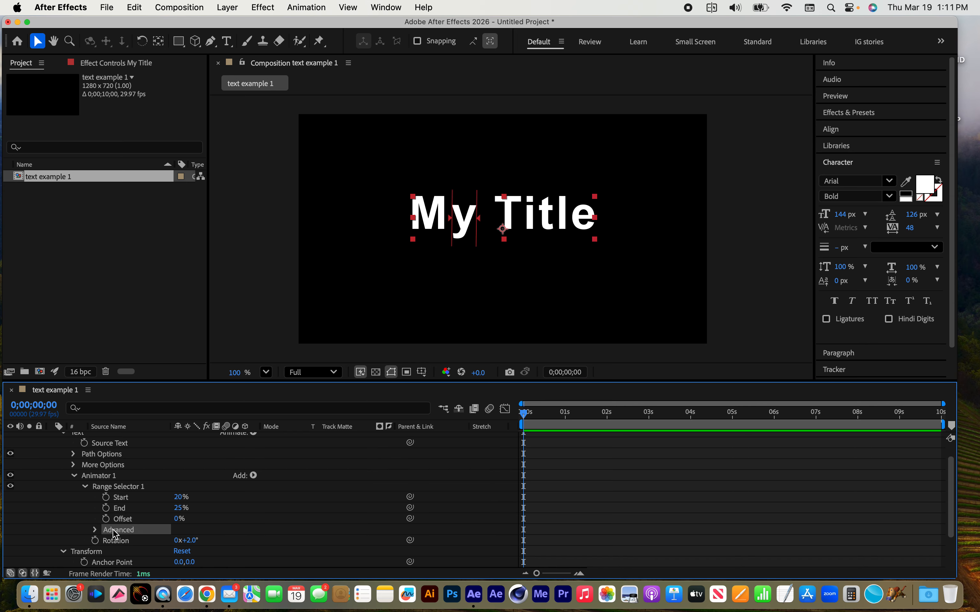
{"action": "left_click", "coordinate": [95, 530]}
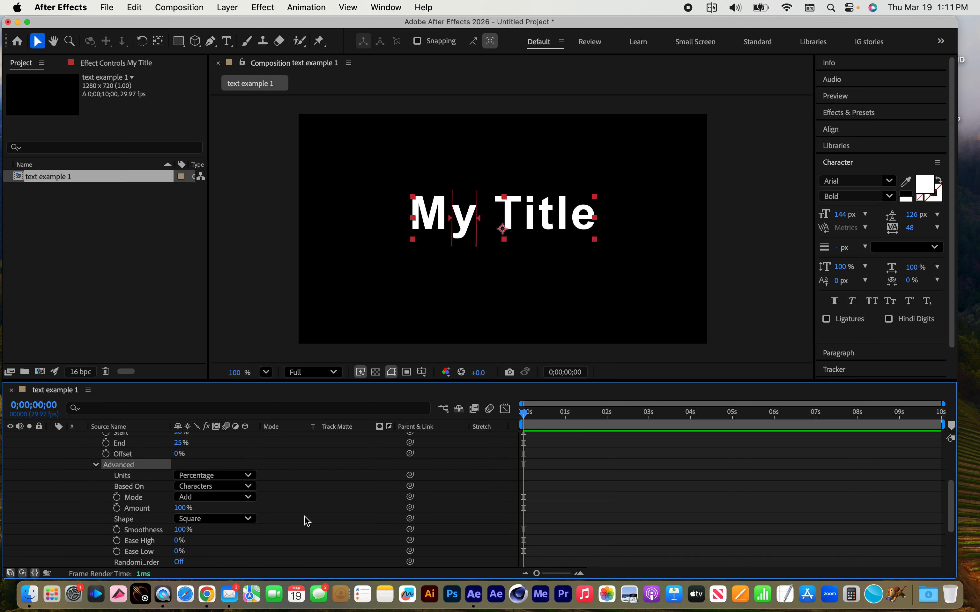
{"action": "scroll", "coordinate": [302, 515], "scroll_direction": "up", "scroll_amount": 1}
{"action": "left_click", "coordinate": [229, 493]}
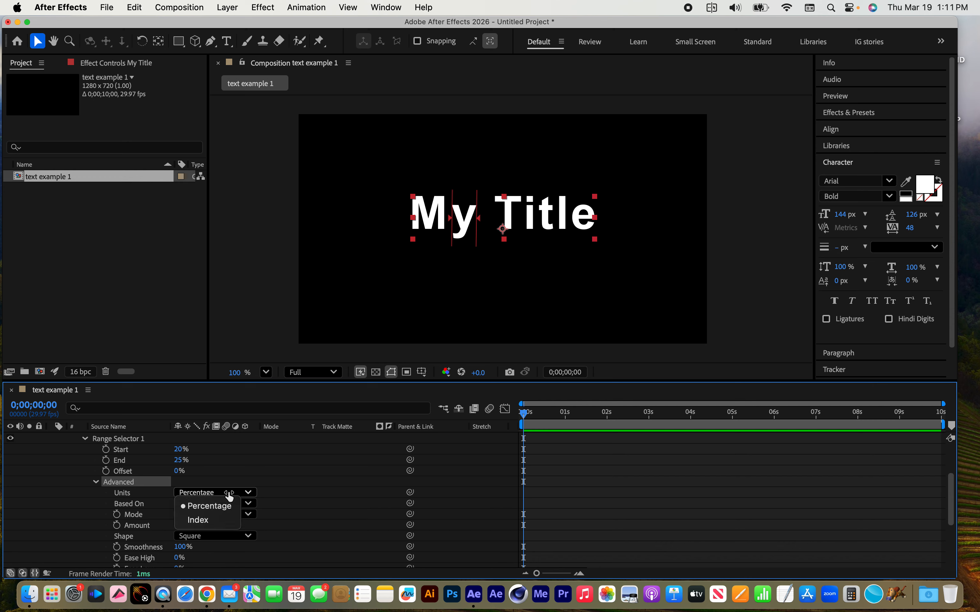
{"action": "left_click", "coordinate": [208, 520]}
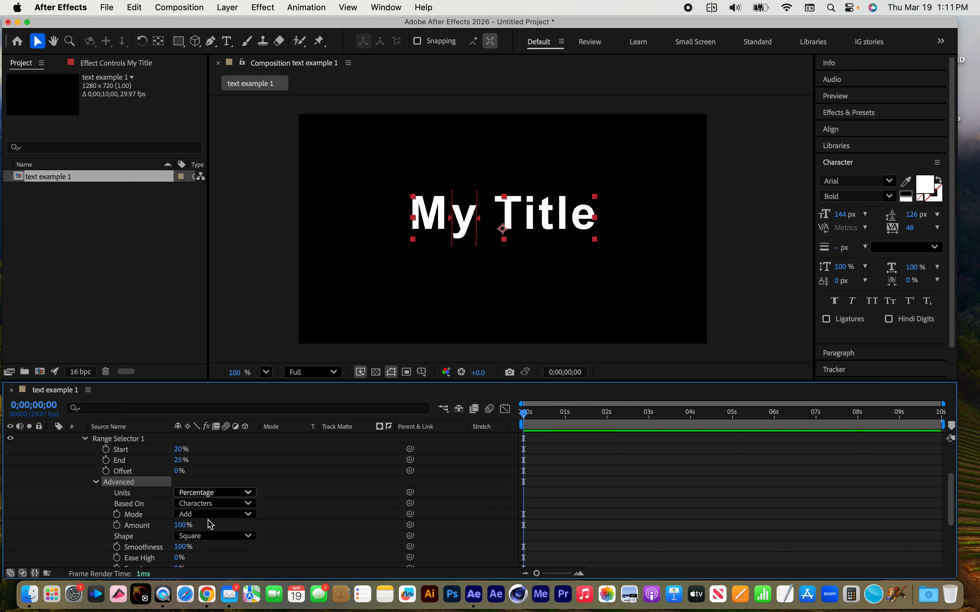
Set the range selector's Start index to 1
{"action": "scroll", "coordinate": [278, 513], "scroll_direction": "up", "scroll_amount": 3}
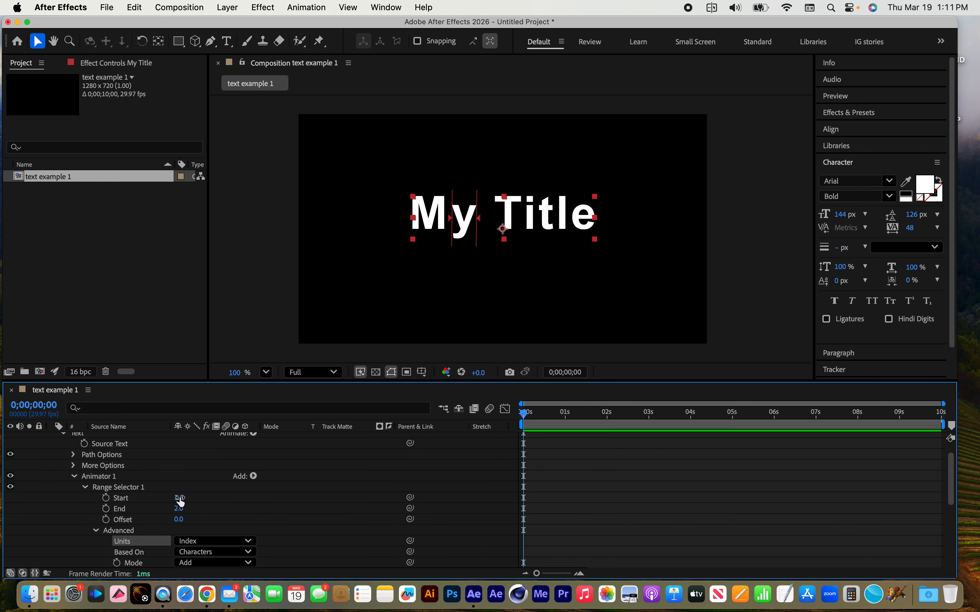
{"action": "type", "text": "1"}
{"action": "key", "text": "Return"}
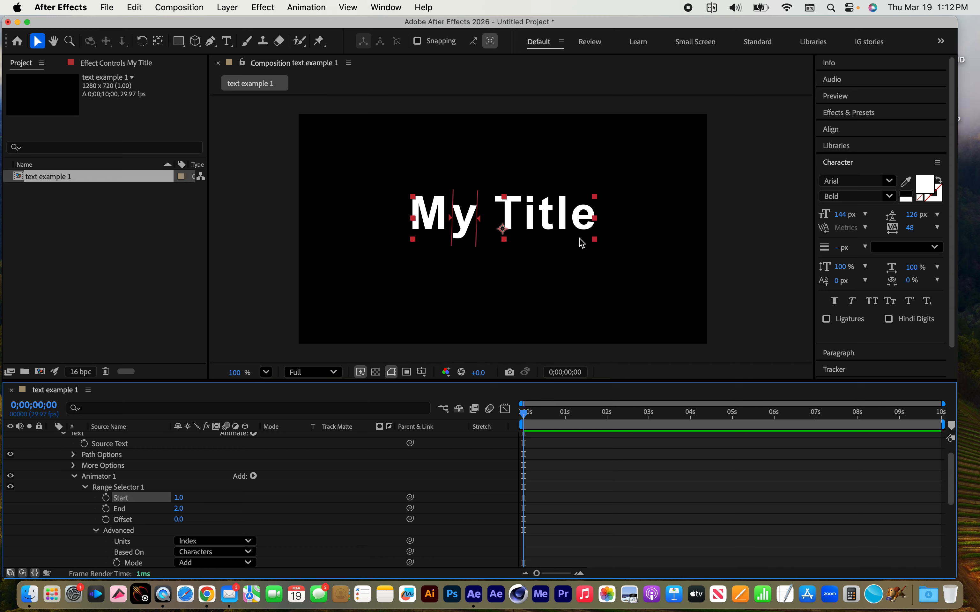
Keyframe the animator's rotation at 2° at the start and 36° at 0;00;01;01
{"action": "left_click", "coordinate": [85, 488]}
{"action": "left_click", "coordinate": [106, 500]}
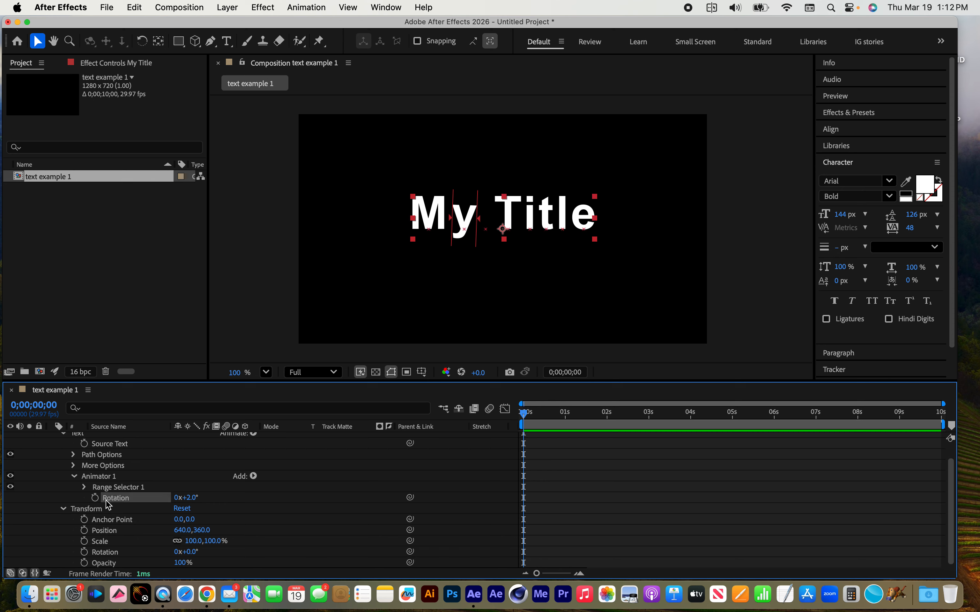
{"action": "left_click", "coordinate": [95, 498]}
{"action": "left_click", "coordinate": [565, 413]}
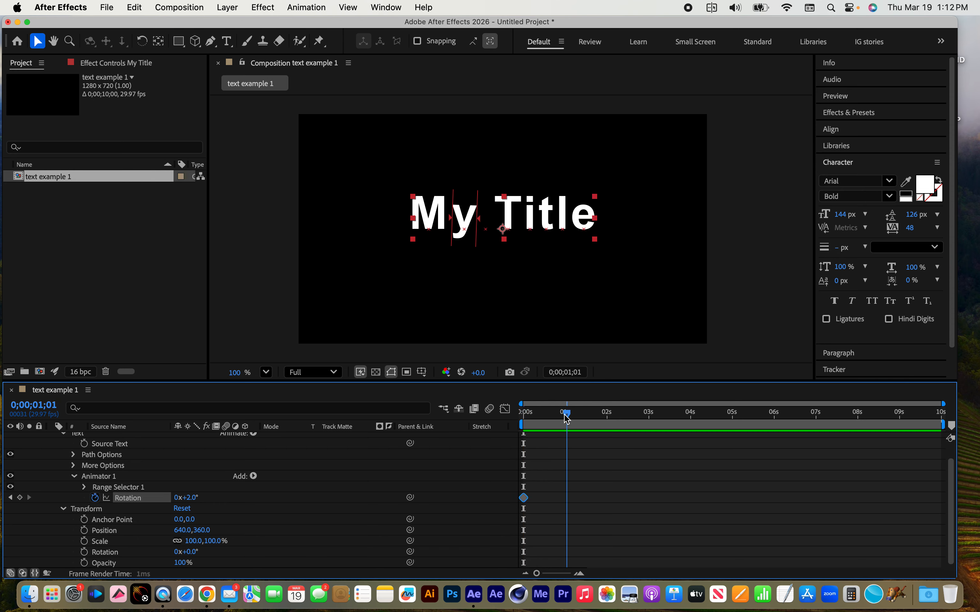
{"action": "left_click_drag", "start_coordinate": [195, 504], "coordinate": [208, 504]}
Add a counter-rotated keyframe at 0;00;01;26 and a 32° rotation keyframe at 0;00;02;29, and return to the first frame
{"action": "left_click", "coordinate": [600, 417]}
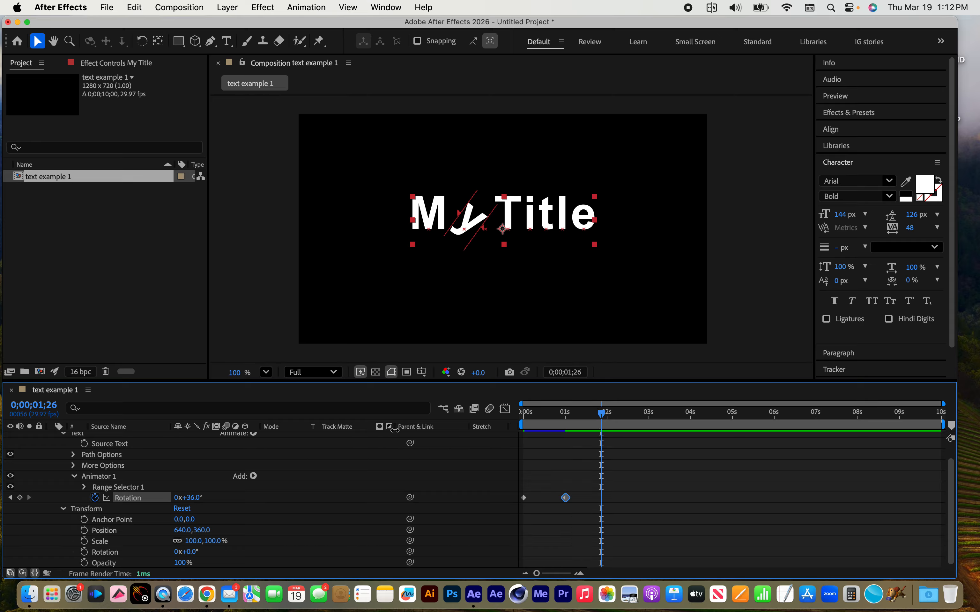
{"action": "left_click_drag", "start_coordinate": [204, 500], "coordinate": [153, 495]}
{"action": "left_click_drag", "start_coordinate": [632, 417], "coordinate": [647, 417]}
{"action": "left_click_drag", "start_coordinate": [189, 499], "coordinate": [227, 499]}
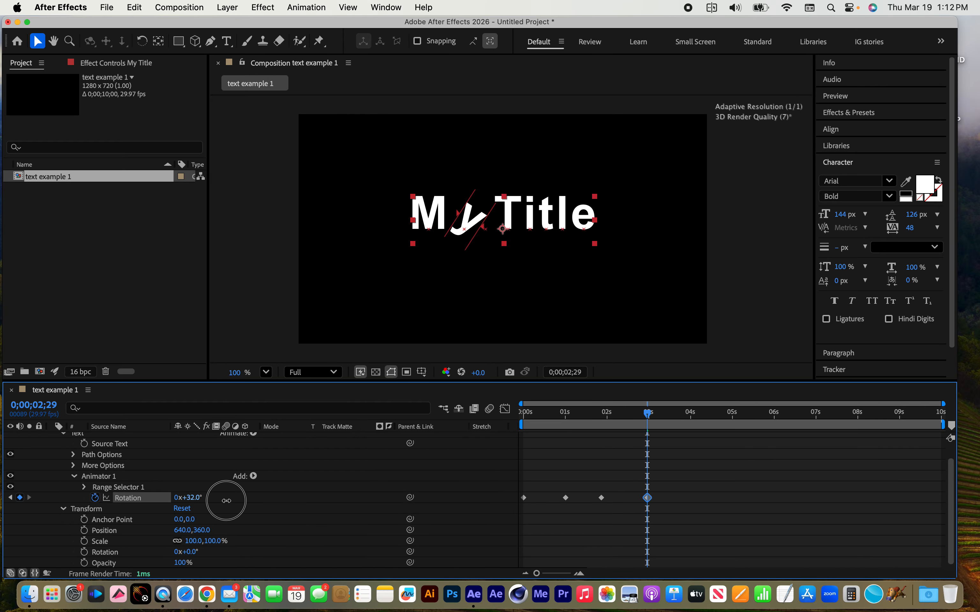
{"action": "left_click_drag", "start_coordinate": [649, 415], "coordinate": [449, 394]}
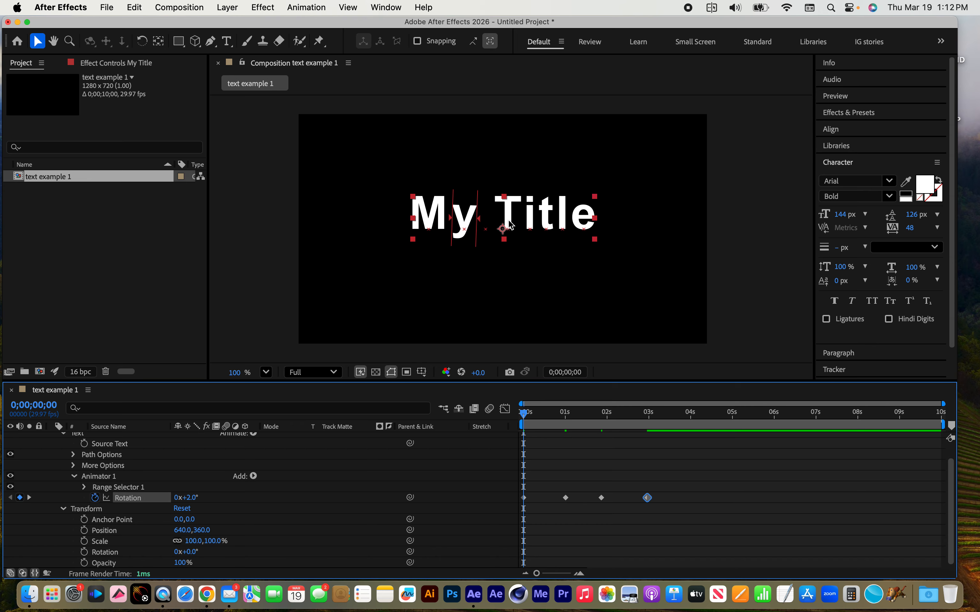
Select only the letter T of Title in the composition and add a Position text animator to it
{"action": "left_click", "coordinate": [227, 41]}
{"action": "left_click_drag", "start_coordinate": [501, 213], "coordinate": [520, 213]}
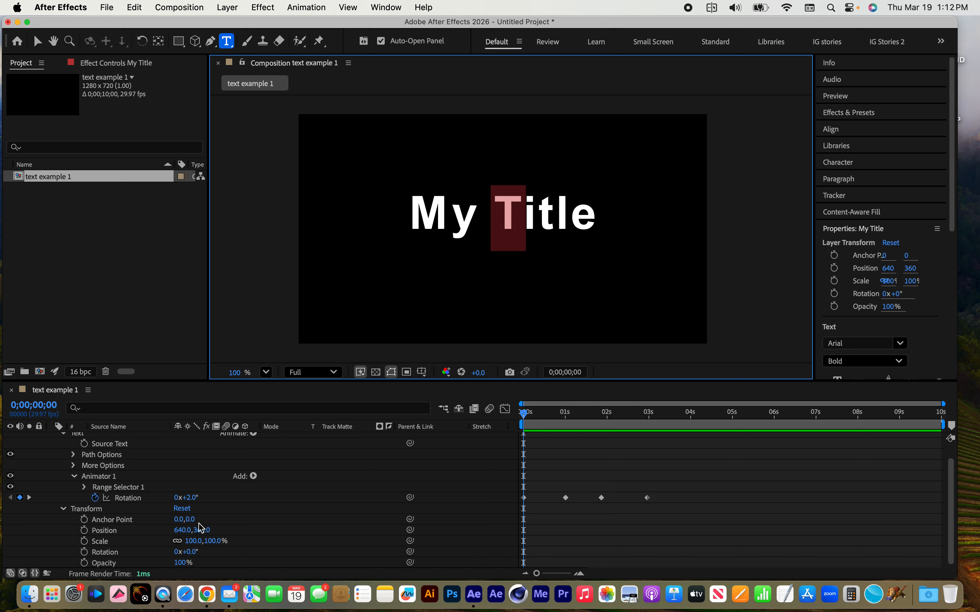
{"action": "scroll", "coordinate": [201, 526], "scroll_direction": "up", "scroll_amount": 1}
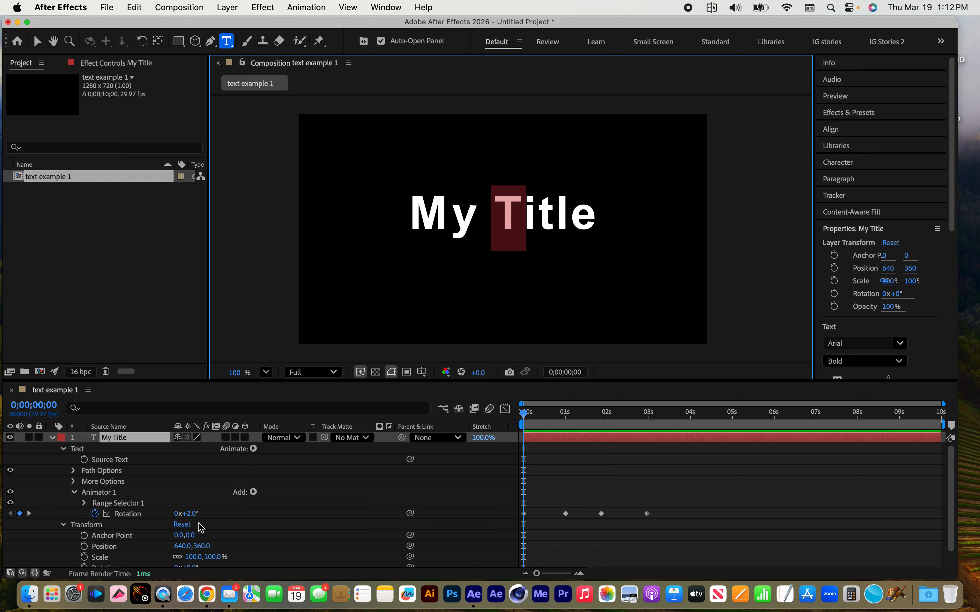
{"action": "left_click", "coordinate": [254, 449]}
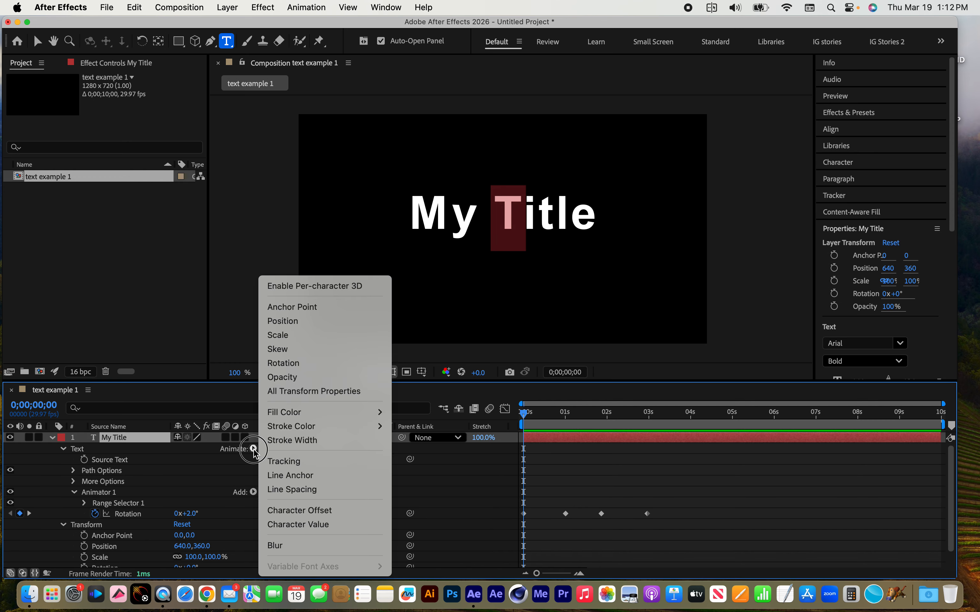
{"action": "left_click", "coordinate": [326, 322]}
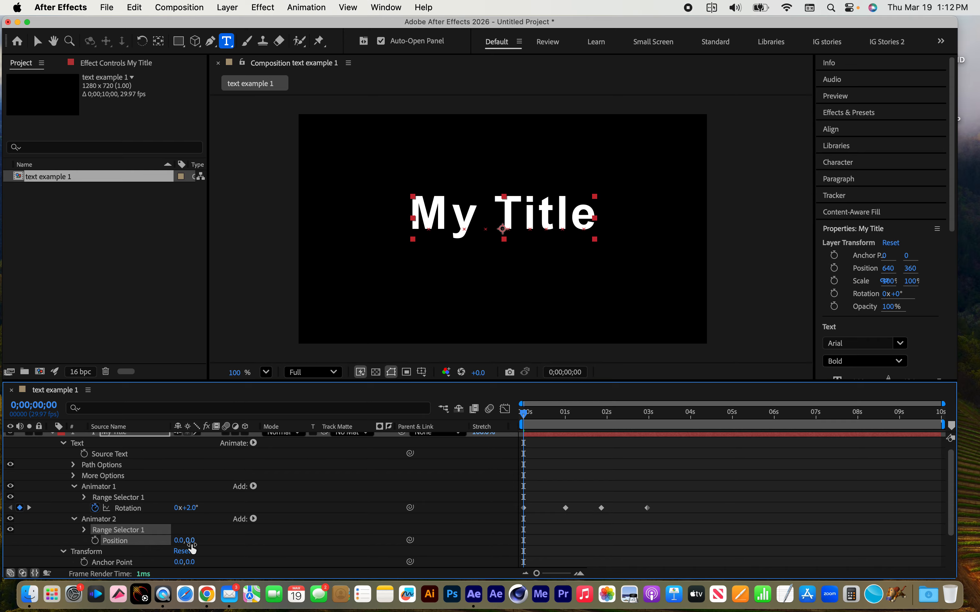
Set the new animator's vertical Position to -458 and enable its keyframing at the first frame
{"action": "left_click_drag", "start_coordinate": [190, 540], "coordinate": [122, 554]}
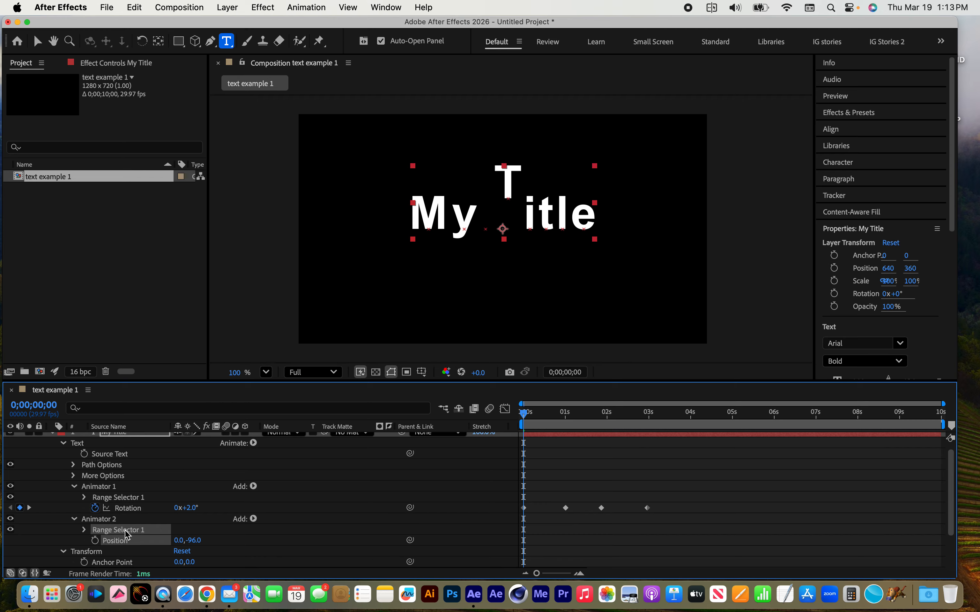
{"action": "left_click_drag", "start_coordinate": [194, 546], "coordinate": [113, 546]}
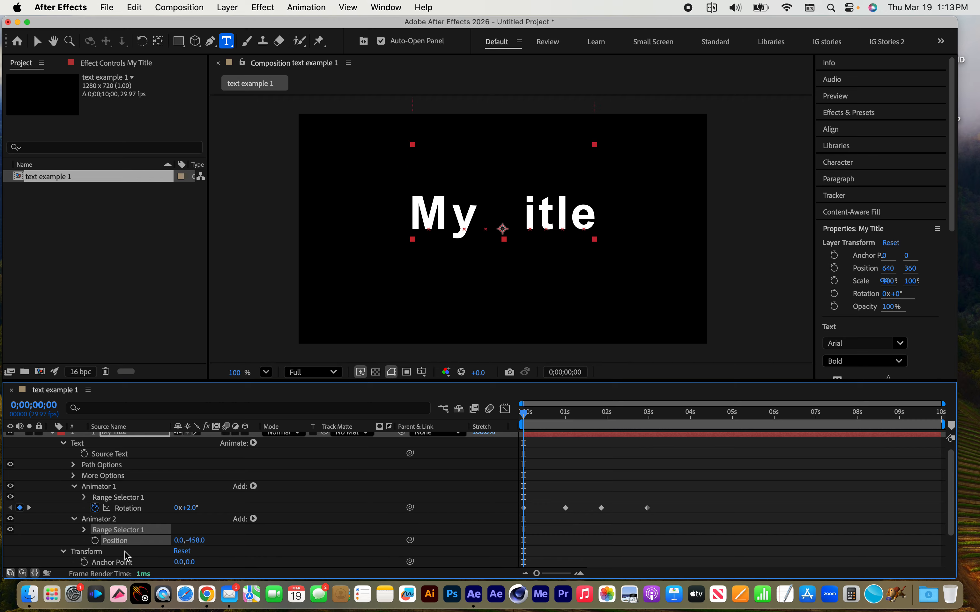
{"action": "left_click", "coordinate": [95, 541]}
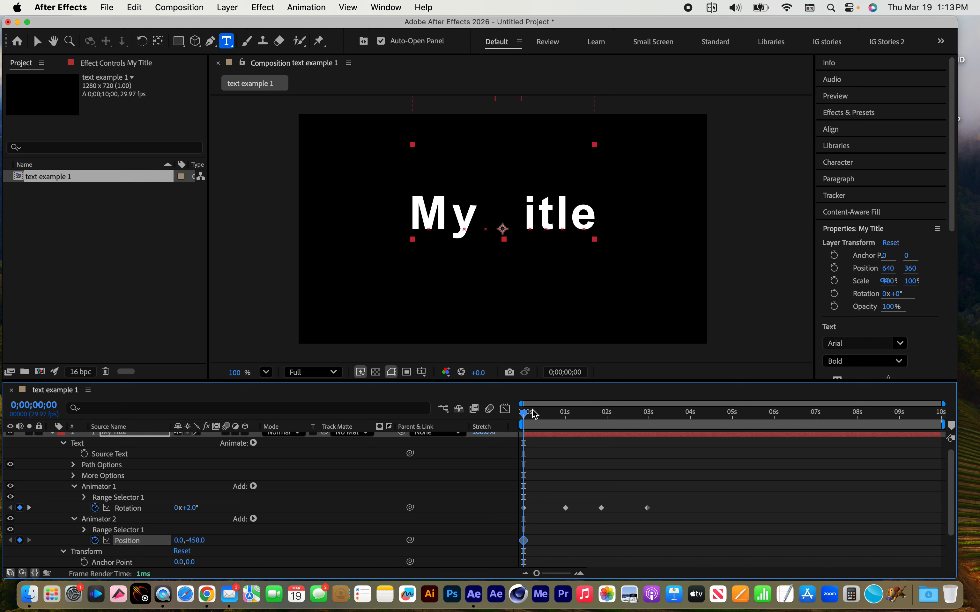
Keyframe the T's vertical Position at 67 at 0;00;01;25 and at 0 at 0;00;02;09
{"action": "left_click_drag", "start_coordinate": [533, 412], "coordinate": [600, 412]}
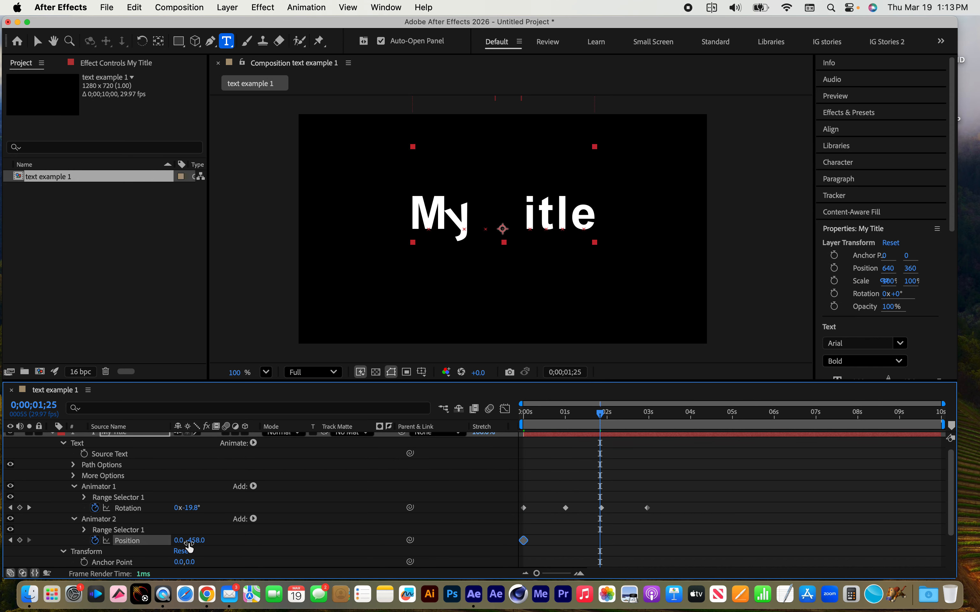
{"action": "left_click_drag", "start_coordinate": [196, 543], "coordinate": [639, 541]}
{"action": "left_click_drag", "start_coordinate": [604, 415], "coordinate": [620, 413]}
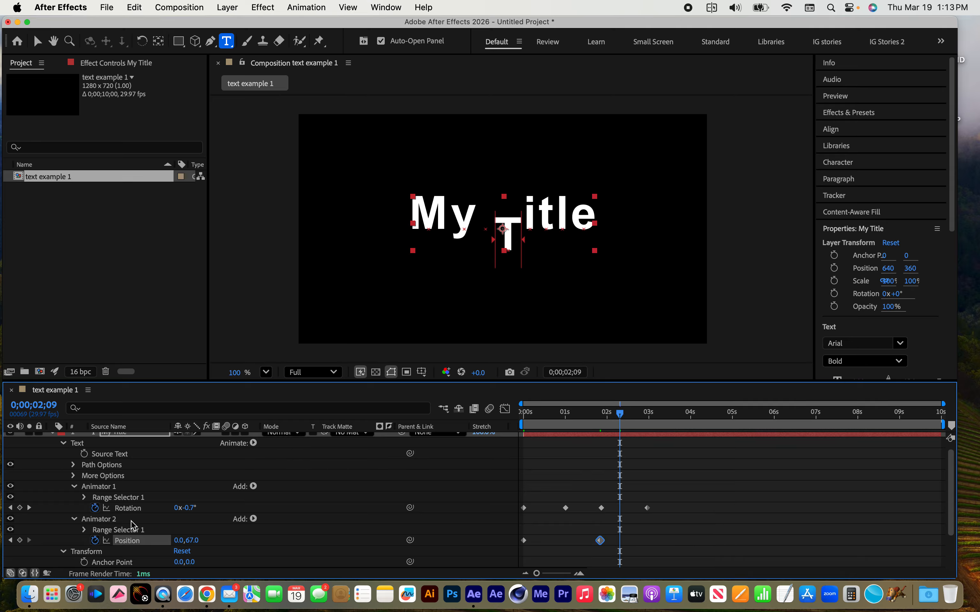
{"action": "left_click", "coordinate": [194, 540]}
{"action": "type", "text": "0"}
{"action": "key", "text": "Return"}
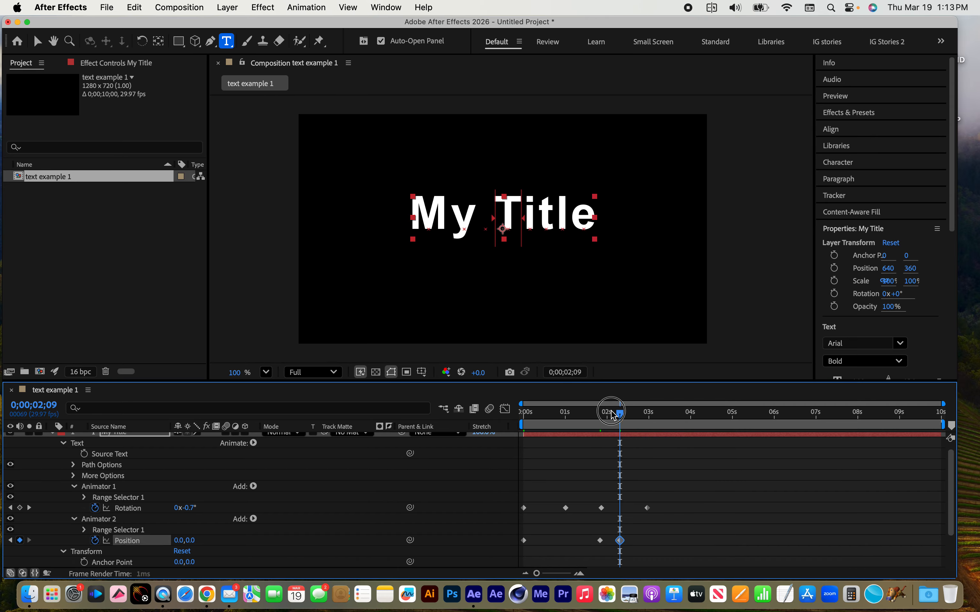
Preview the animation from the first frame, stop it, and collapse the properties of Animator 1 and Animator 2
{"action": "left_click_drag", "start_coordinate": [620, 413], "coordinate": [404, 417]}
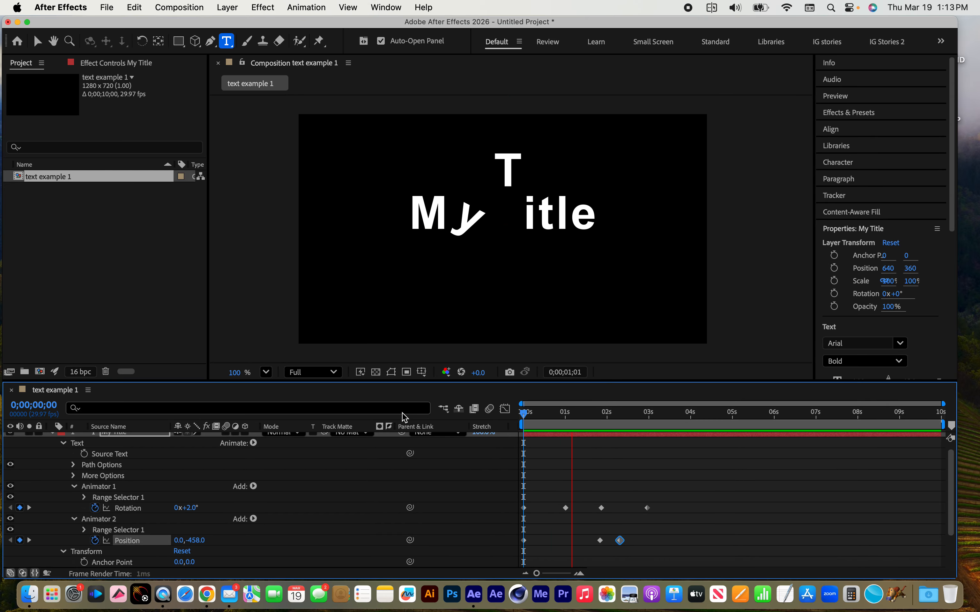
{"action": "key", "text": "space"}
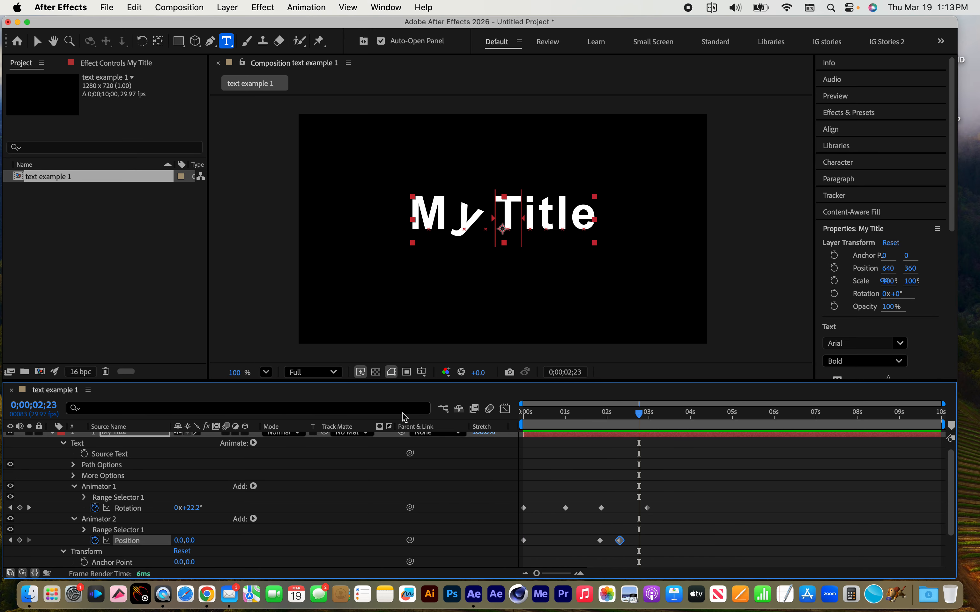
{"action": "left_click", "coordinate": [75, 486]}
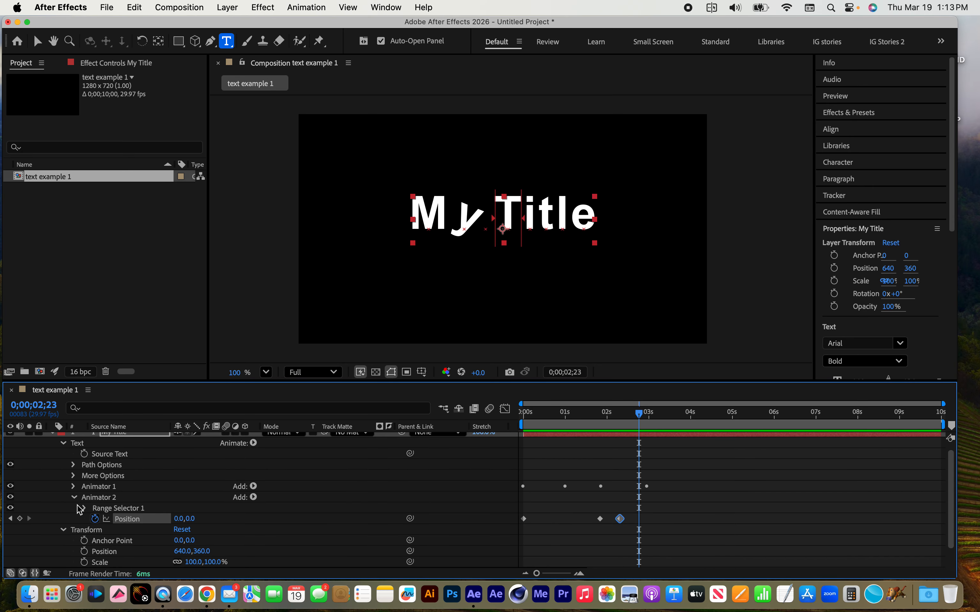
{"action": "left_click", "coordinate": [73, 497]}
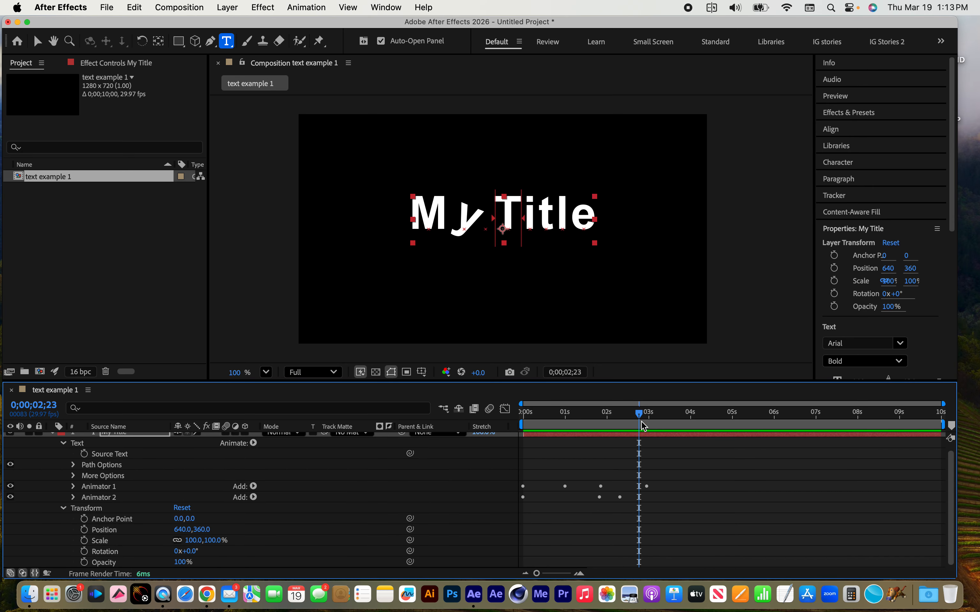
Return to the first frame, select only the final e of Title and add a Scale text animator to it
{"action": "left_click_drag", "start_coordinate": [640, 413], "coordinate": [463, 402]}
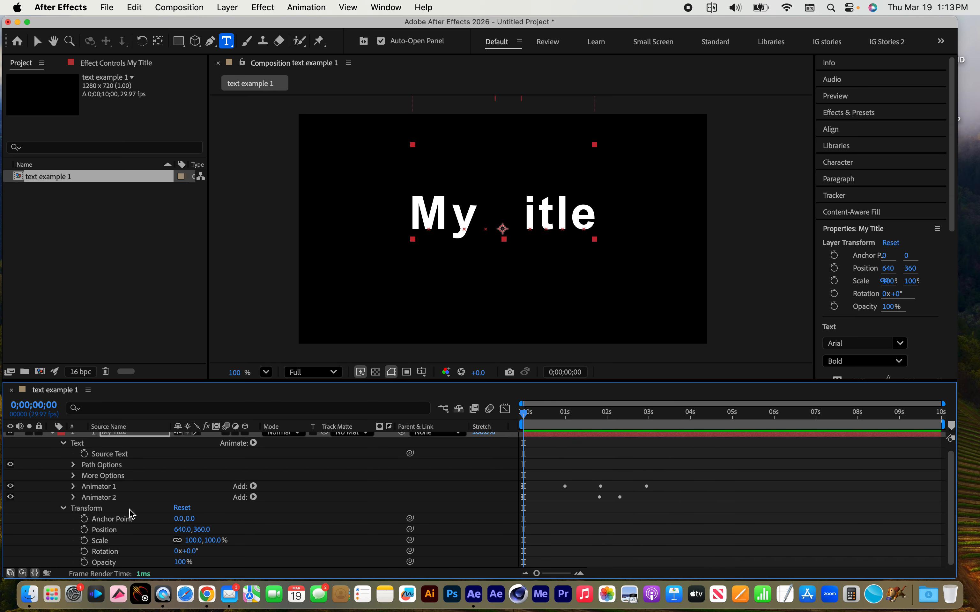
{"action": "scroll", "coordinate": [360, 213], "scroll_direction": "up", "scroll_amount": 5}
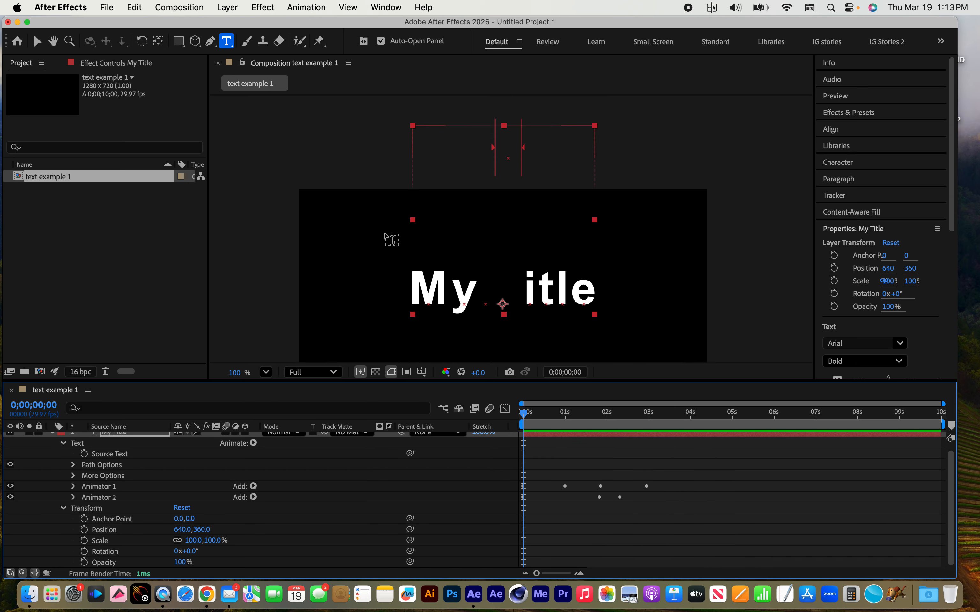
{"action": "scroll", "coordinate": [436, 290], "scroll_direction": "down", "scroll_amount": 3}
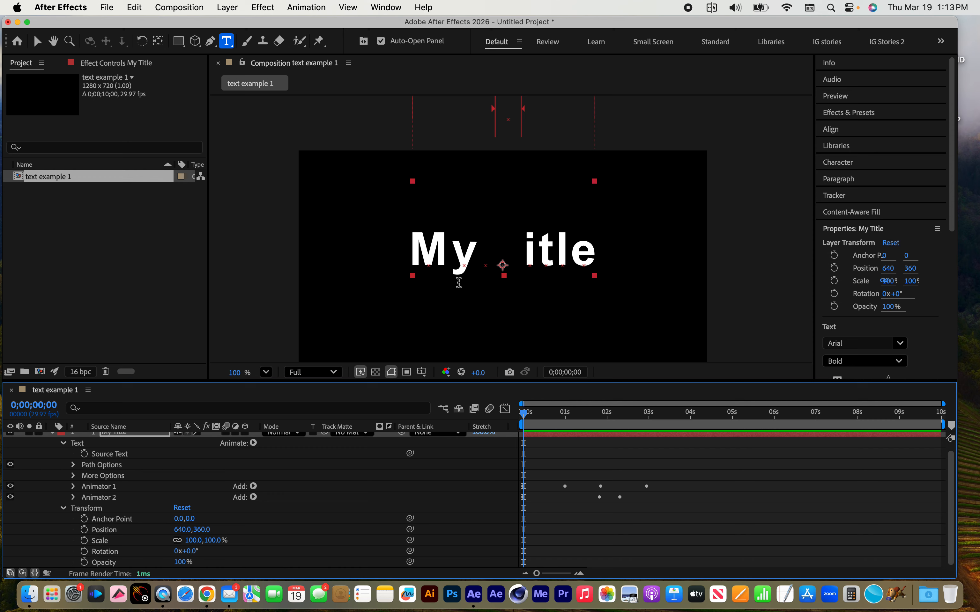
{"action": "left_click_drag", "start_coordinate": [573, 249], "coordinate": [597, 251]}
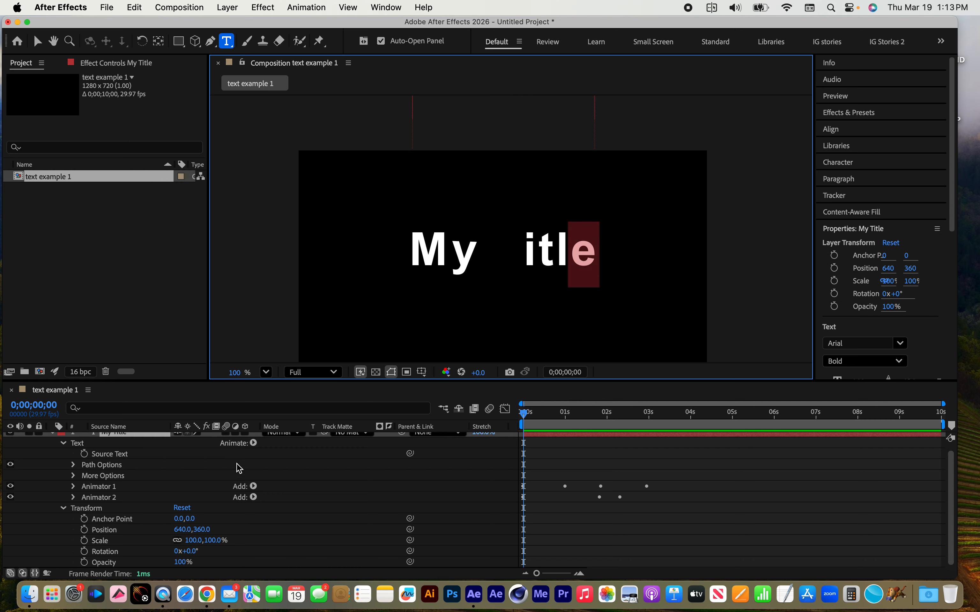
{"action": "scroll", "coordinate": [237, 467], "scroll_direction": "up", "scroll_amount": 1}
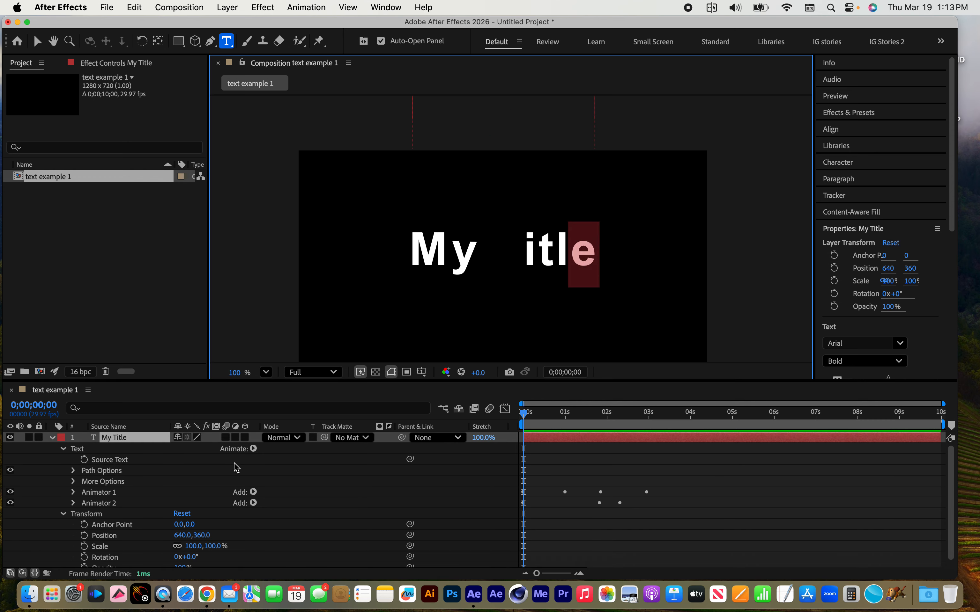
{"action": "left_click", "coordinate": [253, 448]}
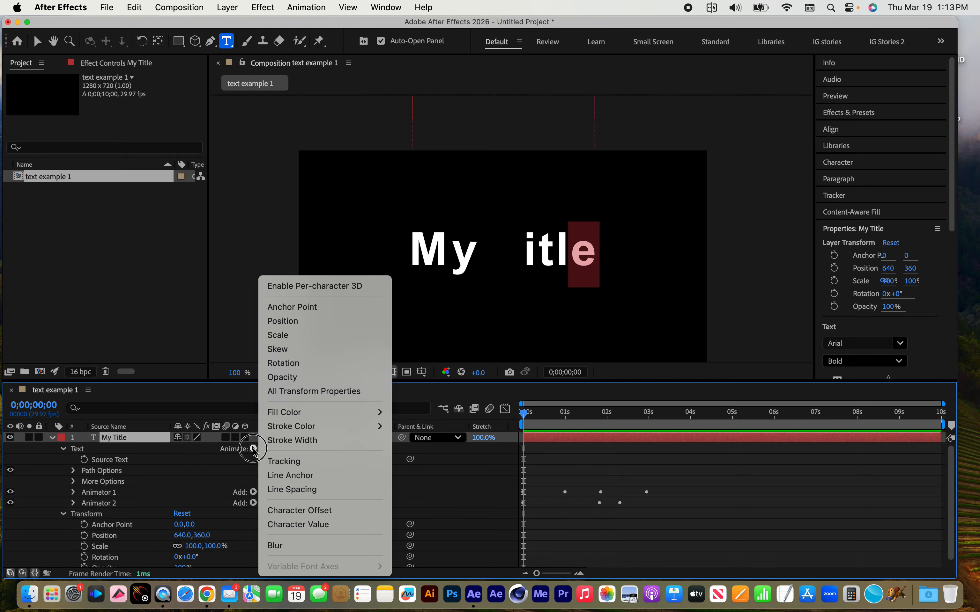
{"action": "left_click", "coordinate": [314, 335]}
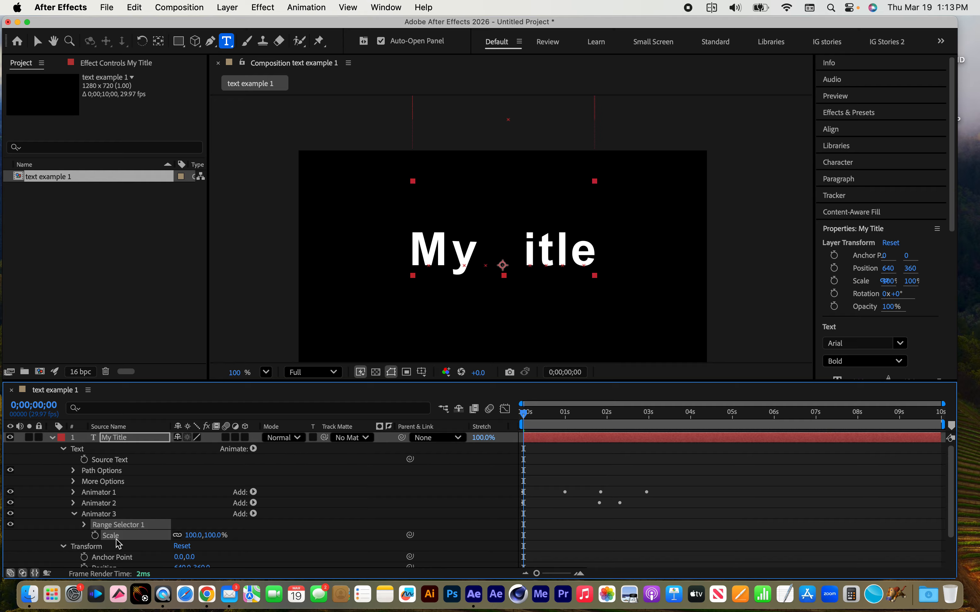
Enable keyframing for the e's Scale at the first frame and set it to 0%
{"action": "left_click", "coordinate": [94, 536]}
{"action": "left_click", "coordinate": [211, 534]}
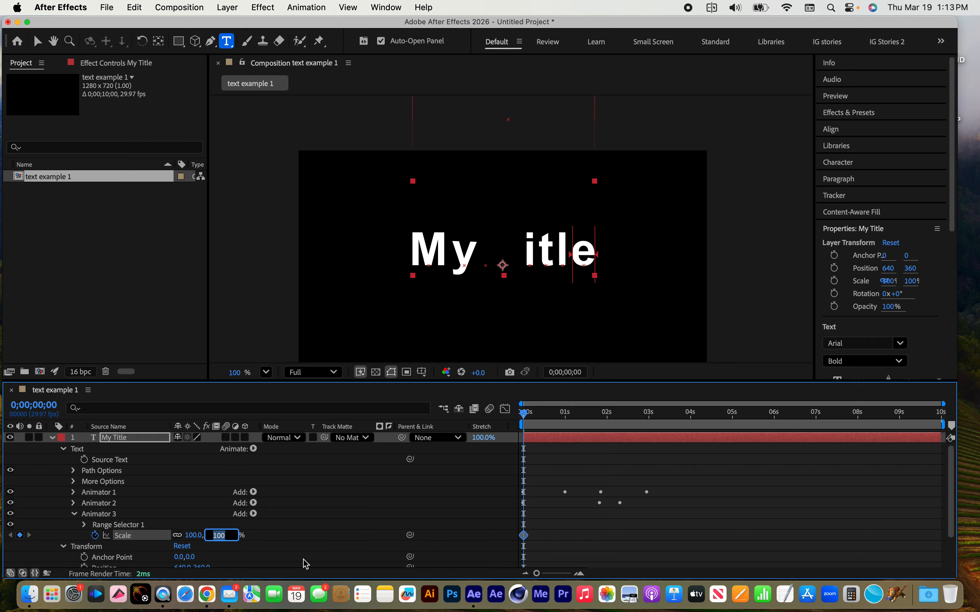
{"action": "type", "text": "0"}
{"action": "key", "text": "Return"}
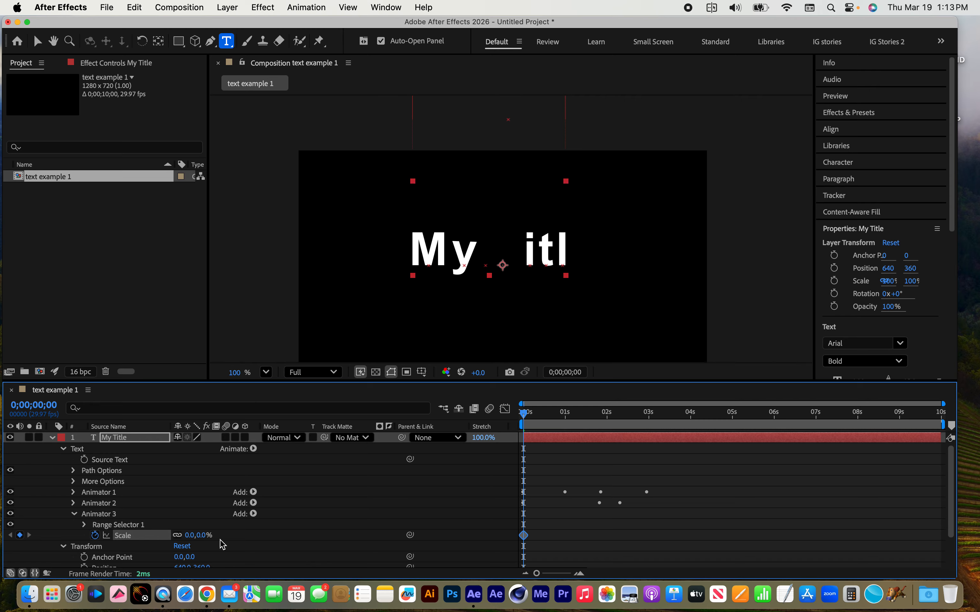
Keyframe the e's Scale at 172% at 0;00;00;29 and at 100% at 0;00;01;08
{"action": "left_click_drag", "start_coordinate": [551, 418], "coordinate": [564, 415]}
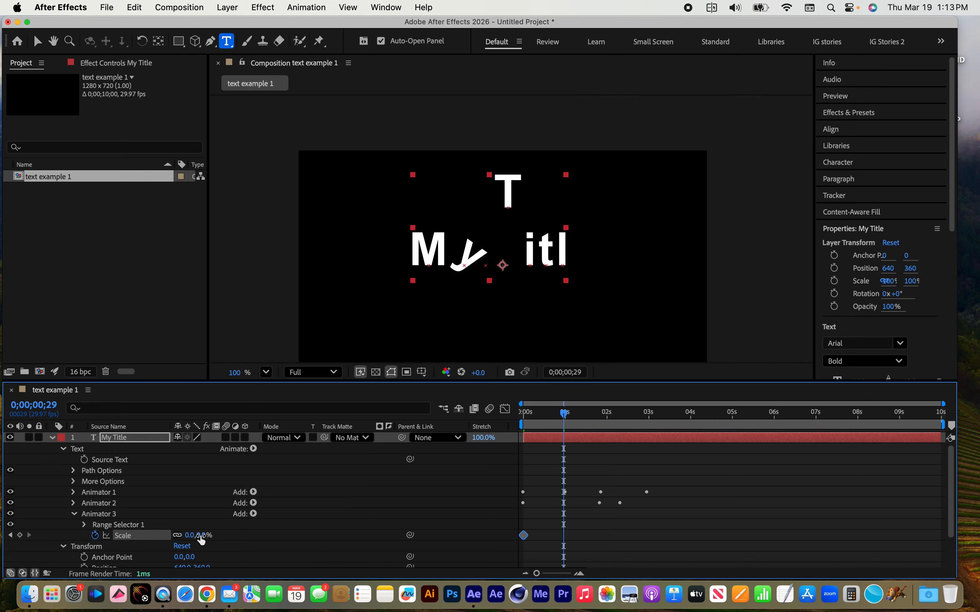
{"action": "left_click_drag", "start_coordinate": [203, 539], "coordinate": [311, 540]}
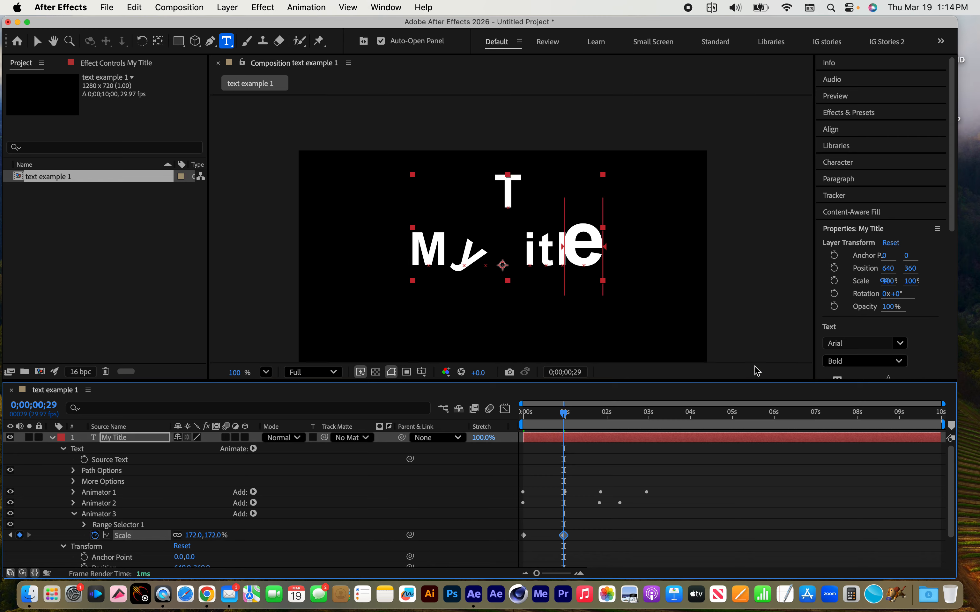
{"action": "left_click", "coordinate": [577, 414]}
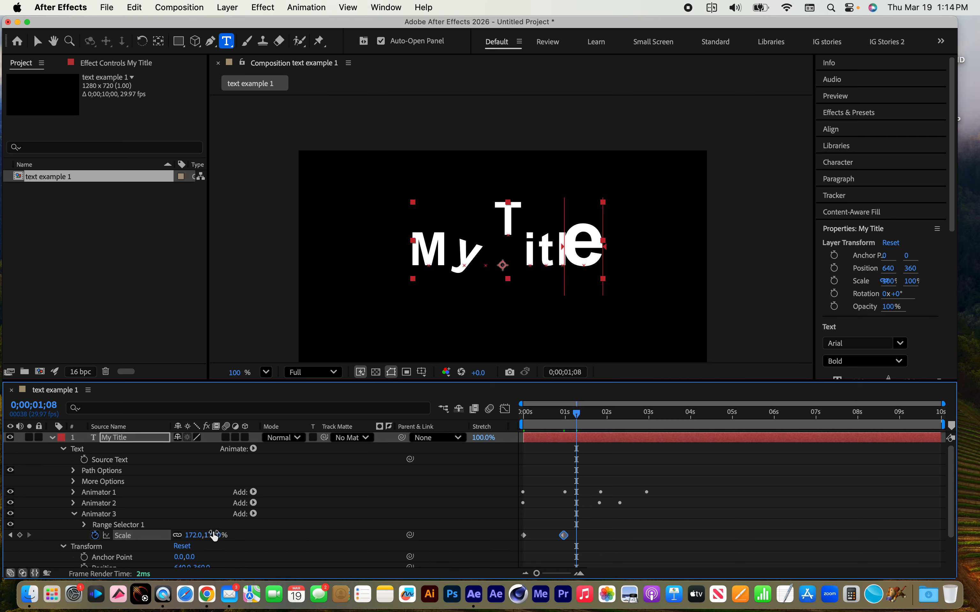
{"action": "left_click", "coordinate": [215, 535]}
{"action": "type", "text": "100"}
{"action": "key", "text": "Return"}
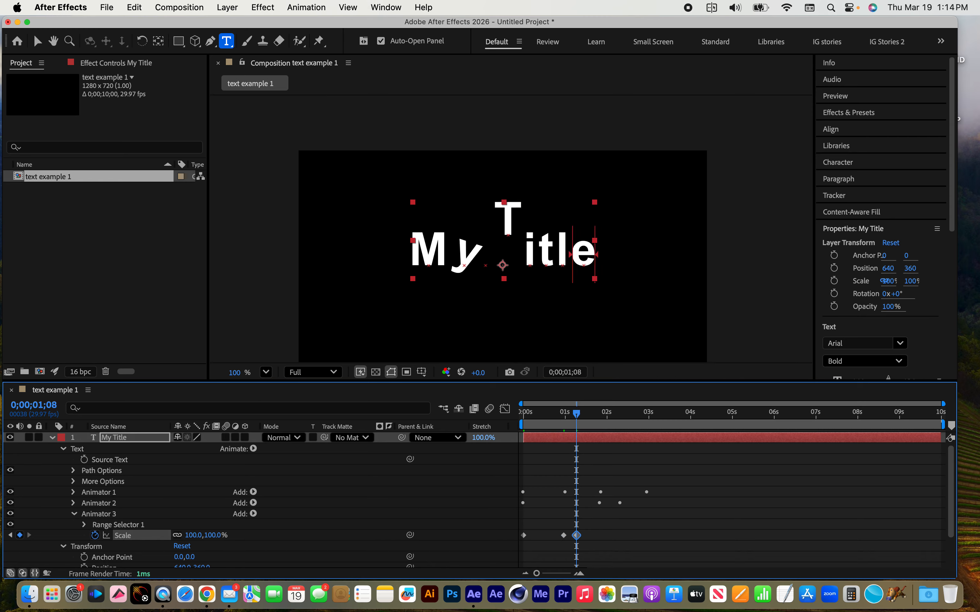
Preview the title animation from the first frame, stop it, and scrub to 0;00;01;17
{"action": "key", "text": "Home"}
{"action": "key", "text": "space"}
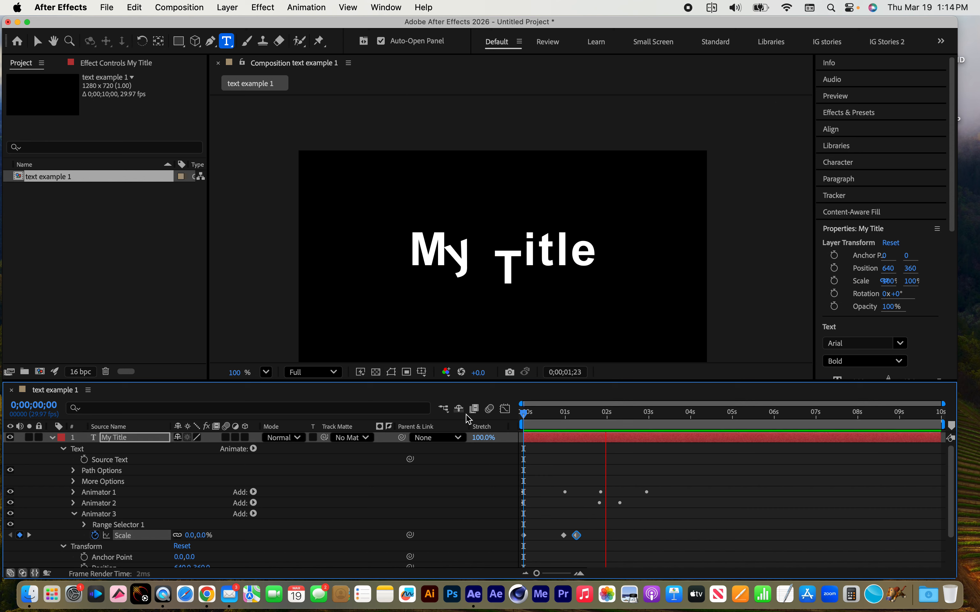
{"action": "key", "text": "space"}
{"action": "left_click_drag", "start_coordinate": [617, 420], "coordinate": [596, 415]}
{"action": "mouse_move", "coordinate": [585, 414]}
{"action": "left_mouse_down"}
{"action": "mouse_move", "coordinate": [511, 414]}
{"action": "mouse_move", "coordinate": [589, 414]}
{"action": "left_mouse_up"}
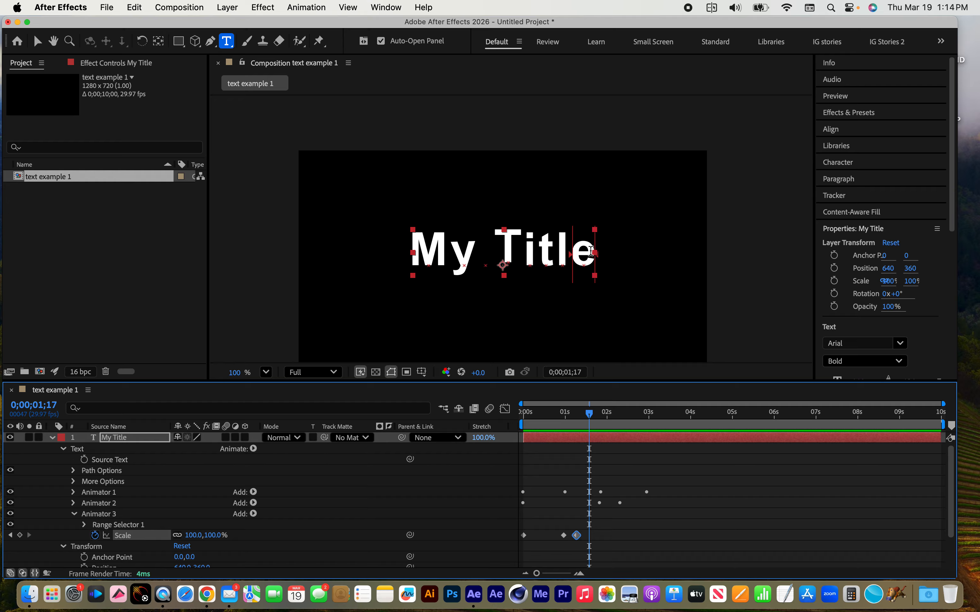
Add an Anchor Point property to Animator 3 and set its vertical value to -36
{"action": "left_click", "coordinate": [101, 514]}
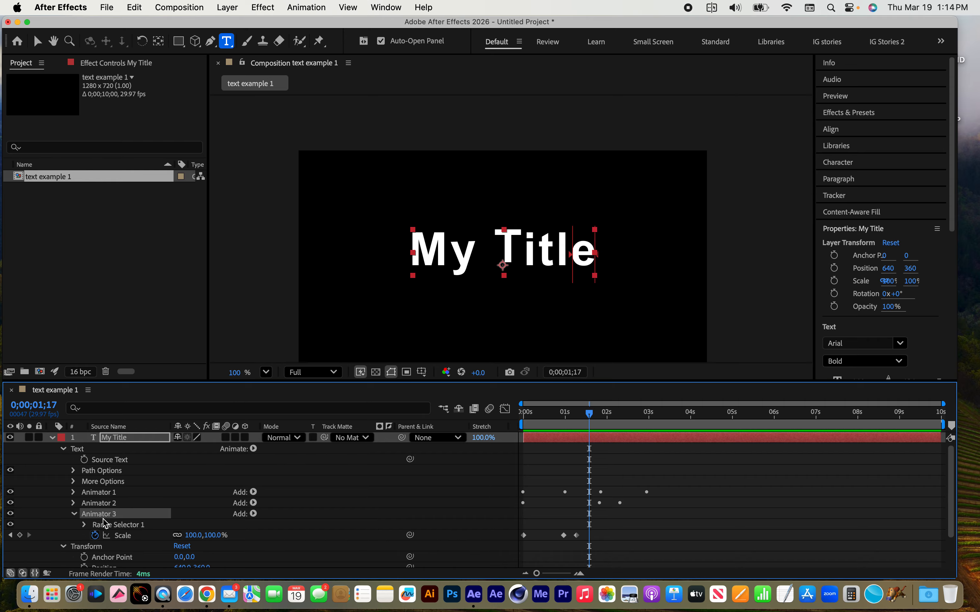
{"action": "left_click", "coordinate": [254, 513]}
{"action": "mouse_move", "coordinate": [255, 518]}
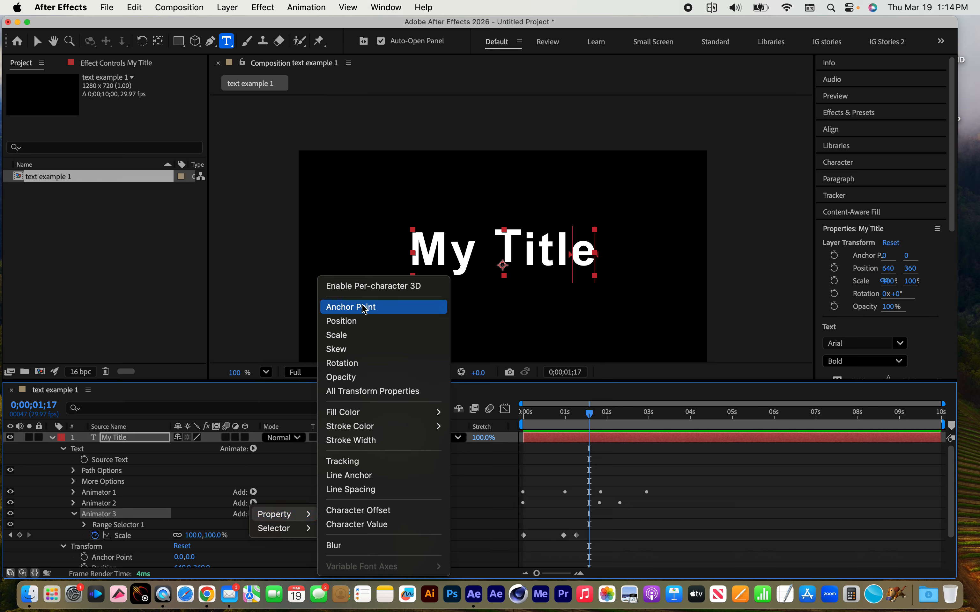
{"action": "left_click", "coordinate": [370, 312]}
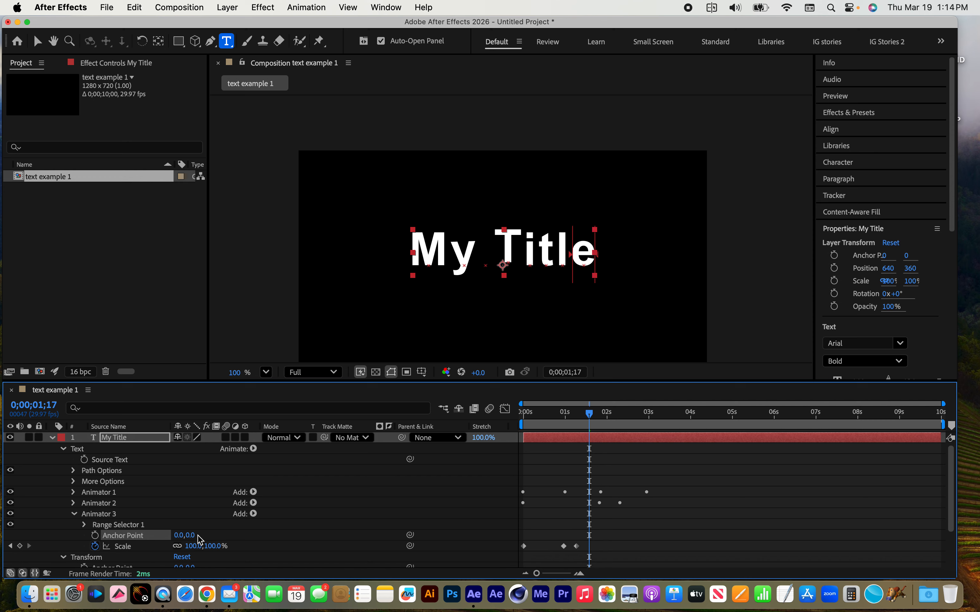
{"action": "left_click_drag", "start_coordinate": [190, 535], "coordinate": [165, 538]}
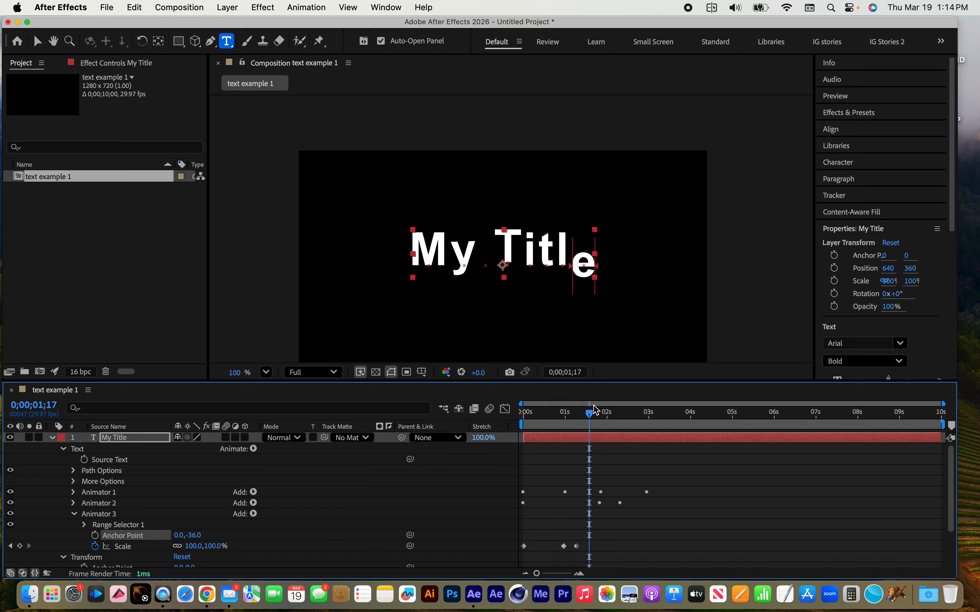
Add a Position property to Animator 3 and set its vertical value to -35
{"action": "mouse_move", "coordinate": [595, 409]}
{"action": "left_mouse_down"}
{"action": "mouse_move", "coordinate": [514, 419]}
{"action": "mouse_move", "coordinate": [547, 413]}
{"action": "mouse_move", "coordinate": [604, 421]}
{"action": "mouse_move", "coordinate": [523, 421]}
{"action": "mouse_move", "coordinate": [595, 429]}
{"action": "mouse_move", "coordinate": [519, 417]}
{"action": "mouse_move", "coordinate": [601, 426]}
{"action": "left_mouse_up"}
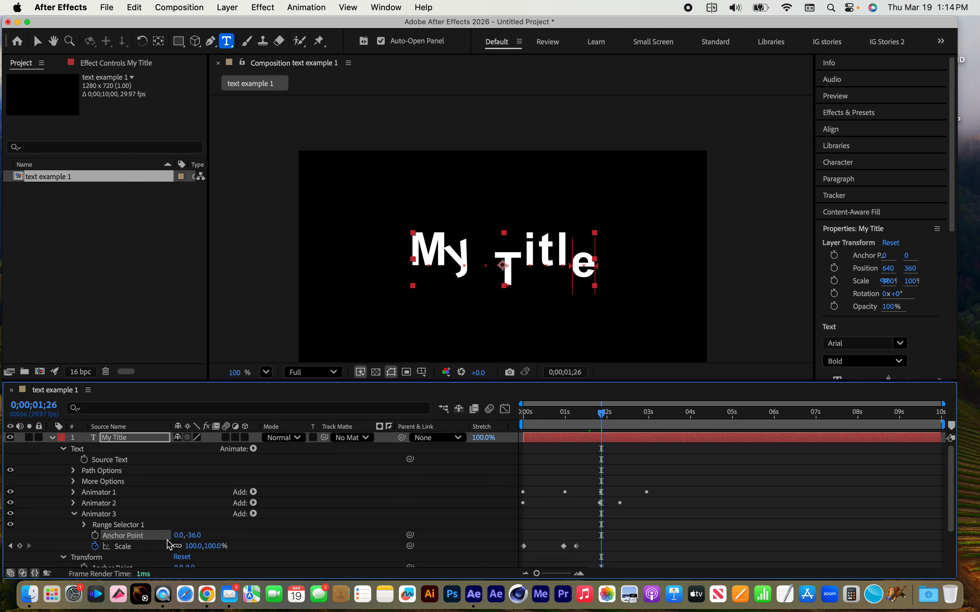
{"action": "left_click", "coordinate": [105, 515]}
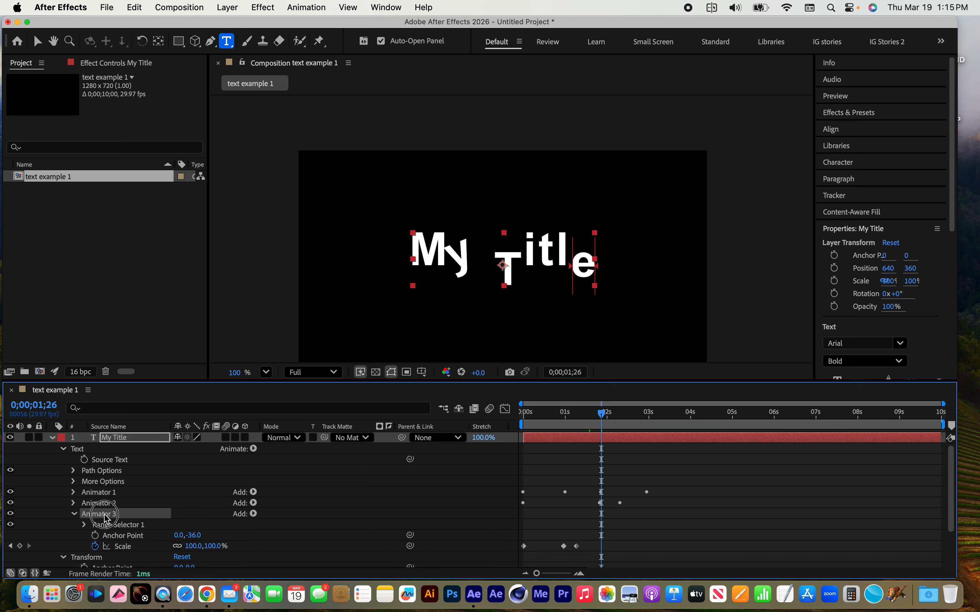
{"action": "left_click", "coordinate": [254, 514]}
{"action": "mouse_move", "coordinate": [254, 519]}
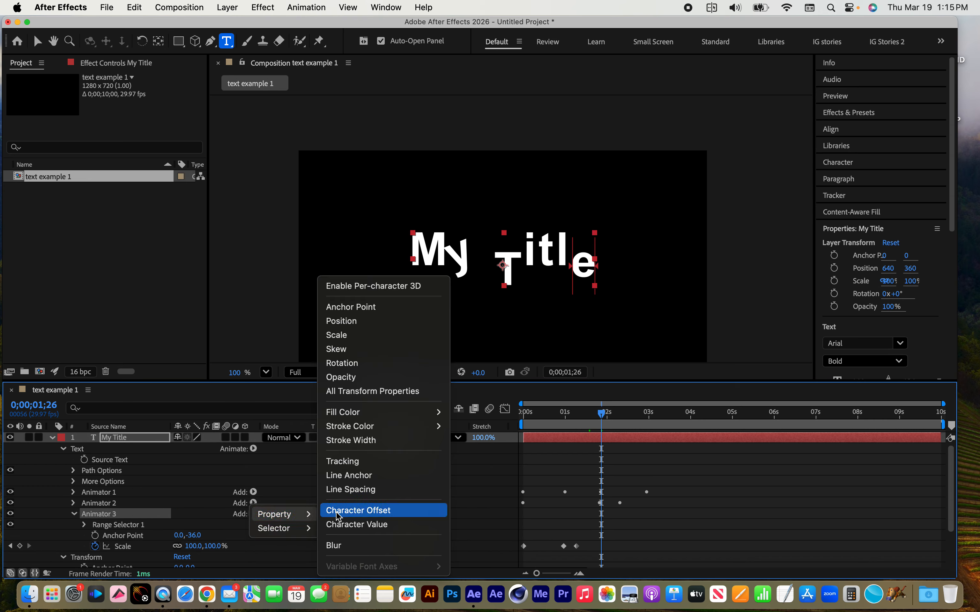
{"action": "left_click", "coordinate": [362, 325]}
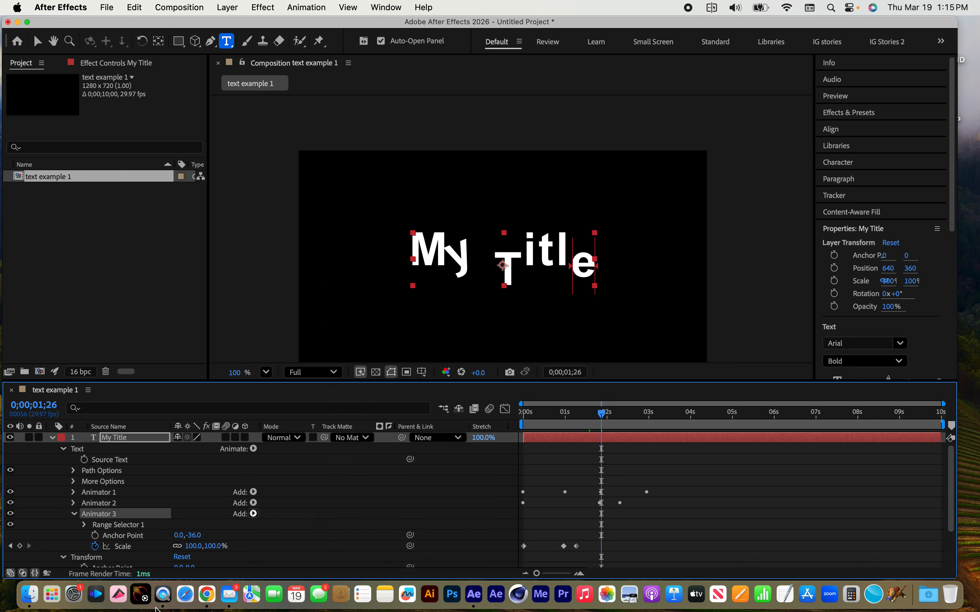
{"action": "left_click_drag", "start_coordinate": [191, 546], "coordinate": [167, 547]}
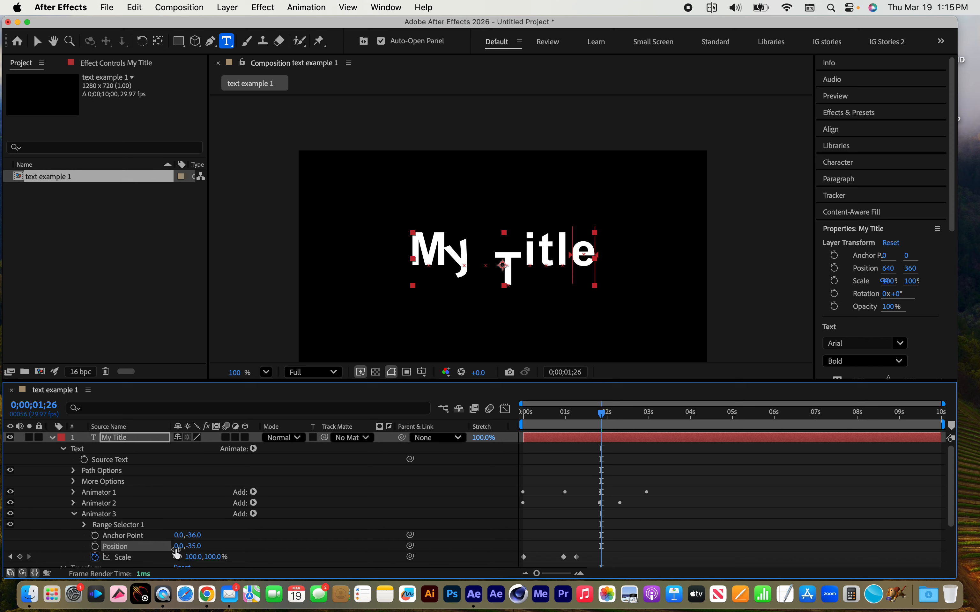
Scrub to 0;00;02;07 and add a Rotation property to Animator 3
{"action": "mouse_move", "coordinate": [601, 414]}
{"action": "left_mouse_down"}
{"action": "mouse_move", "coordinate": [524, 412]}
{"action": "mouse_move", "coordinate": [643, 425]}
{"action": "mouse_move", "coordinate": [525, 419]}
{"action": "mouse_move", "coordinate": [616, 425]}
{"action": "left_mouse_up"}
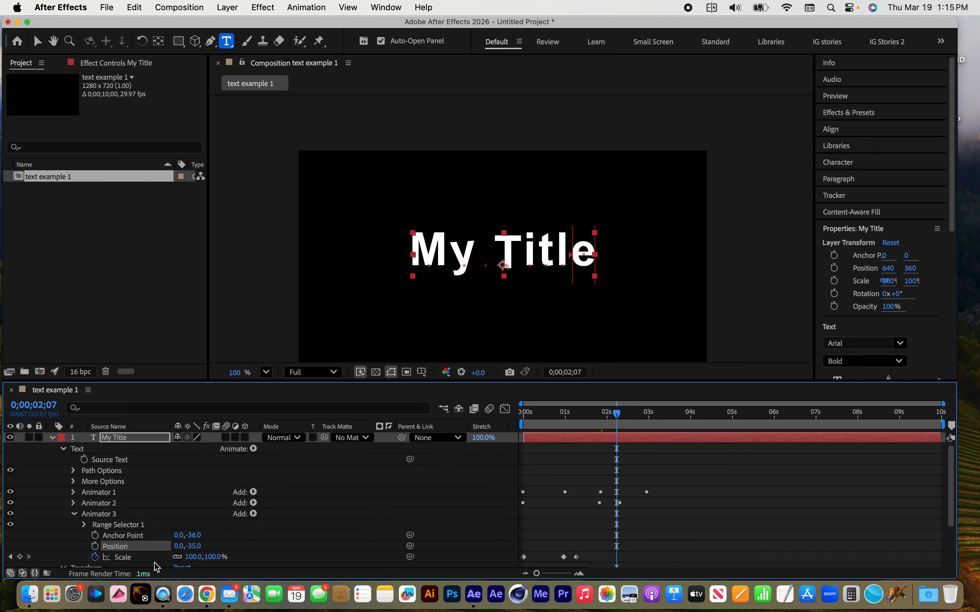
{"action": "left_click", "coordinate": [117, 515]}
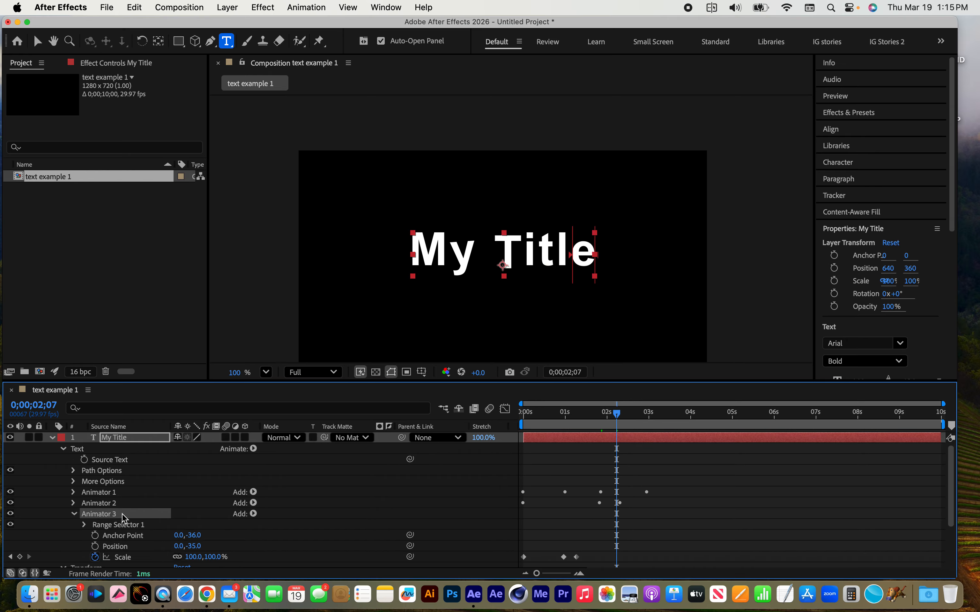
{"action": "left_click", "coordinate": [254, 514]}
{"action": "mouse_move", "coordinate": [275, 515]}
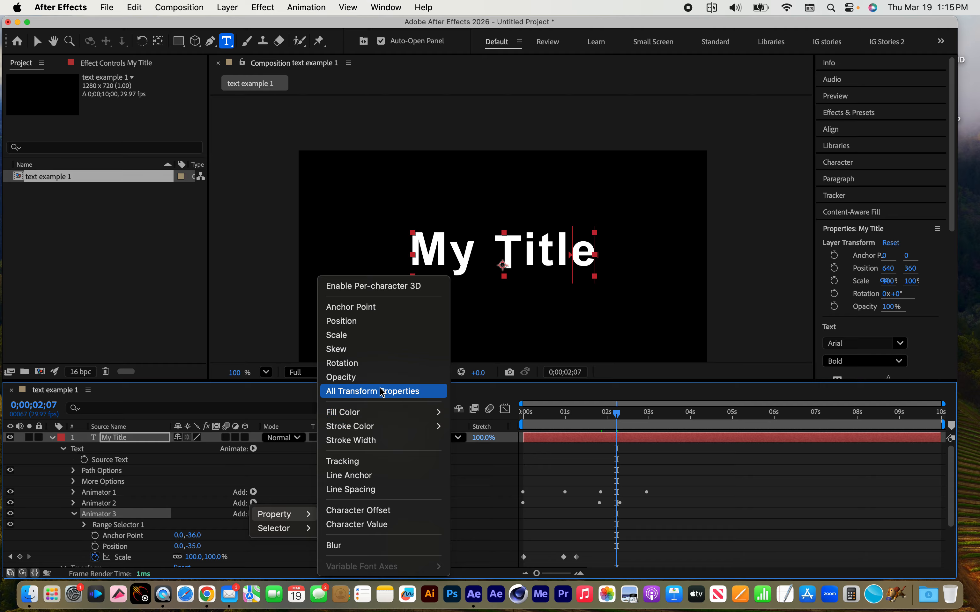
{"action": "left_click", "coordinate": [387, 363]}
{"action": "scroll", "coordinate": [362, 498], "scroll_direction": "down", "scroll_amount": 5}
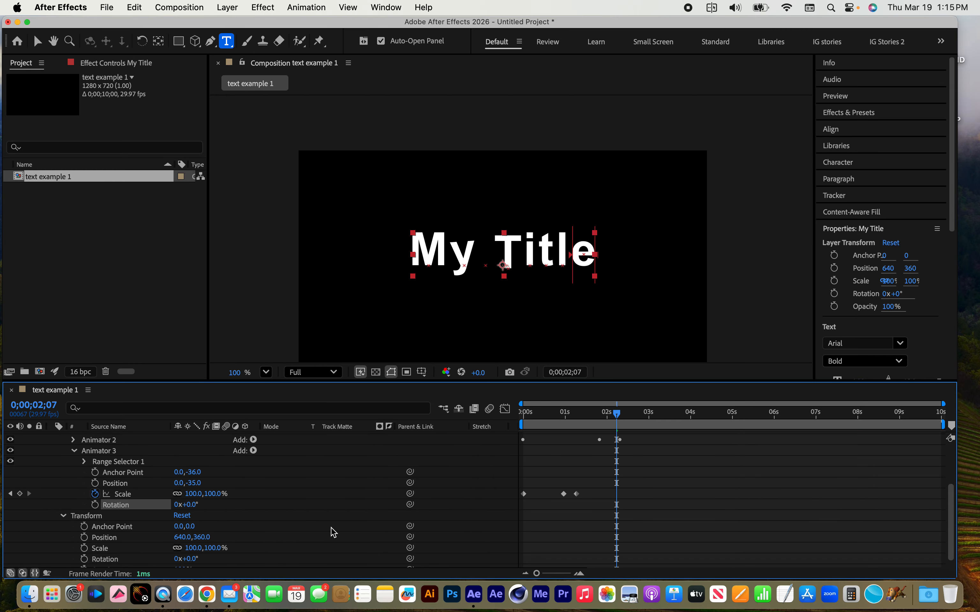
Keyframe Animator 3's Rotation at 0° on the first frame and at two full revolutions at 0;00;01;08
{"action": "left_click_drag", "start_coordinate": [616, 413], "coordinate": [380, 455]}
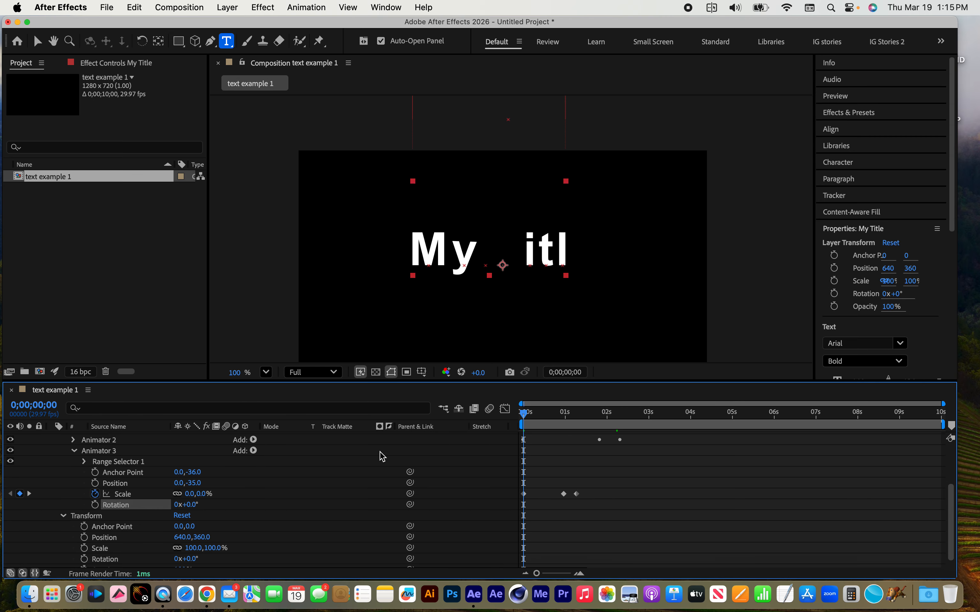
{"action": "left_click", "coordinate": [95, 504]}
{"action": "left_click_drag", "start_coordinate": [551, 422], "coordinate": [577, 419]}
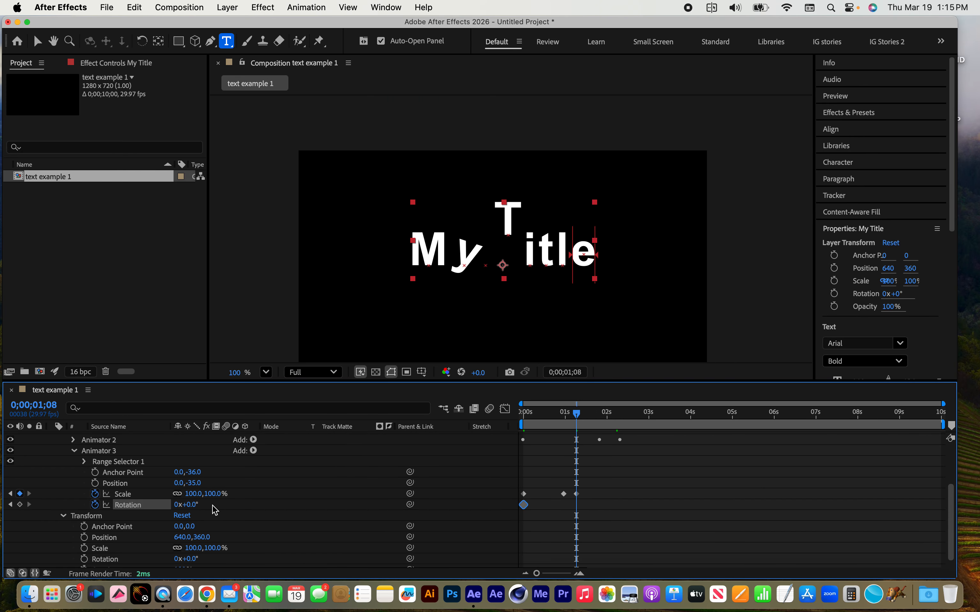
{"action": "left_click", "coordinate": [186, 504]}
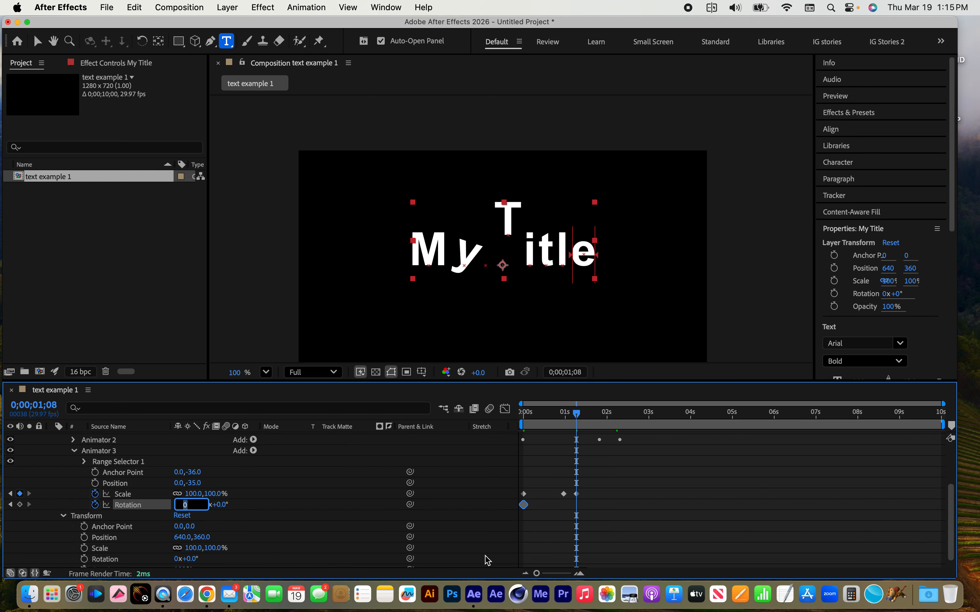
{"action": "type", "text": "2"}
{"action": "key", "text": "Return"}
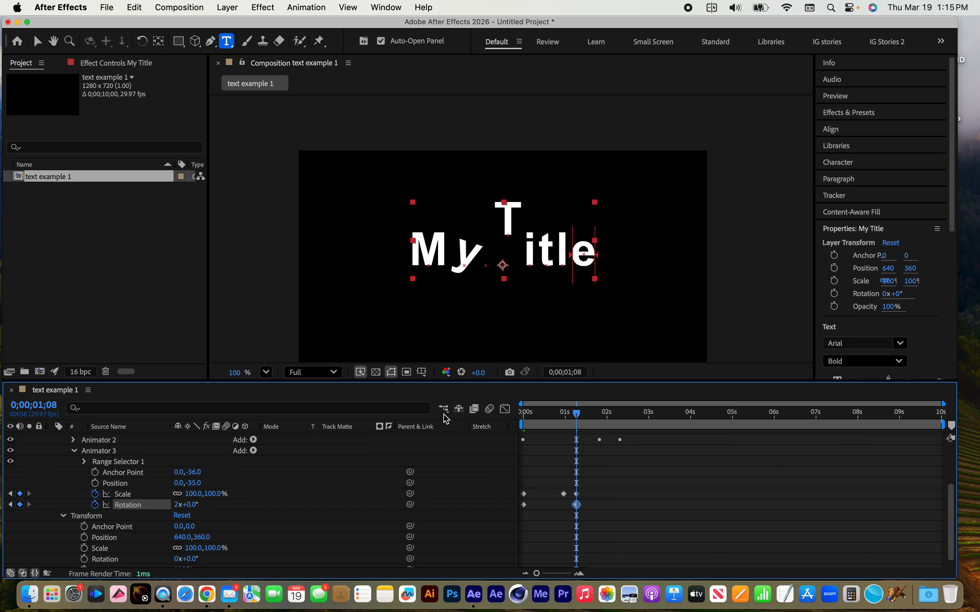
{"action": "left_click_drag", "start_coordinate": [582, 417], "coordinate": [626, 419]}
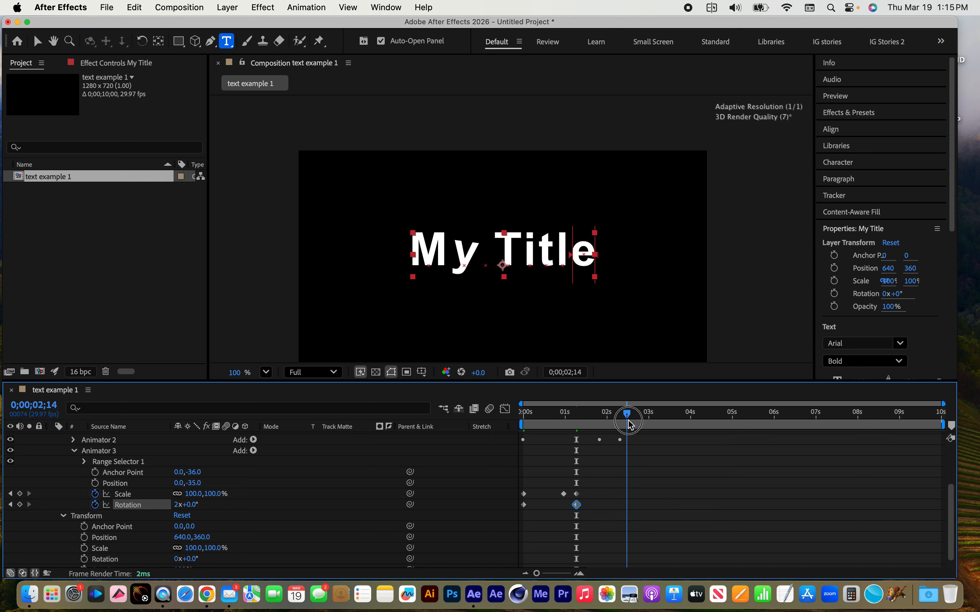
Collapse Animator 3 and rename Animator 1 as "letter Y animation"
{"action": "scroll", "coordinate": [145, 514], "scroll_direction": "up", "scroll_amount": 3}
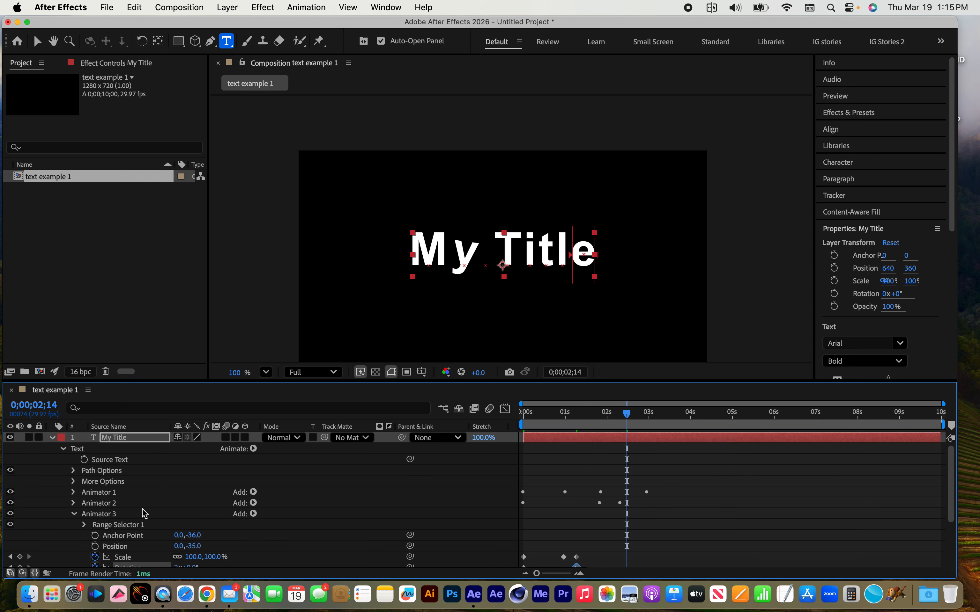
{"action": "left_click", "coordinate": [74, 515]}
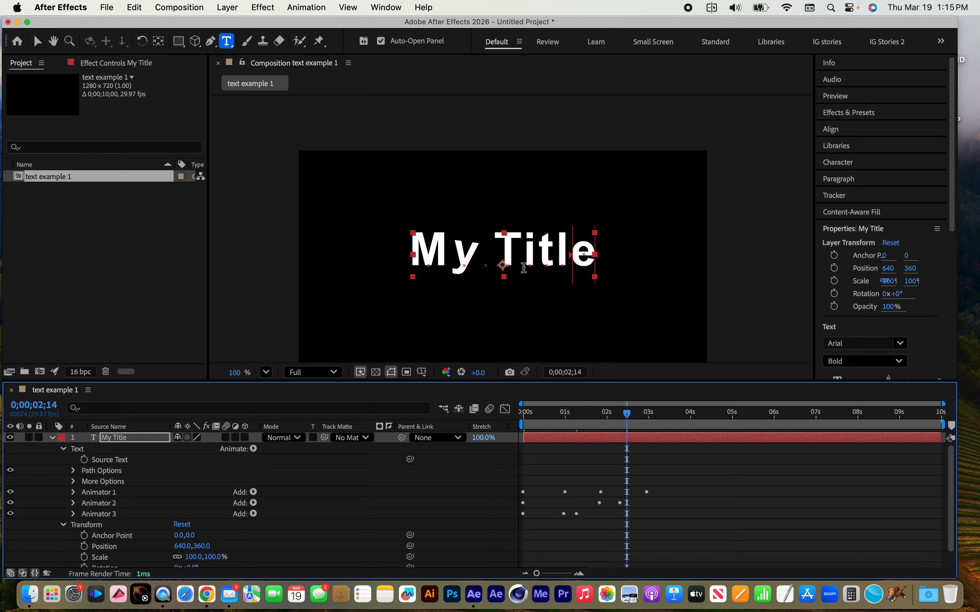
{"action": "left_click", "coordinate": [101, 494]}
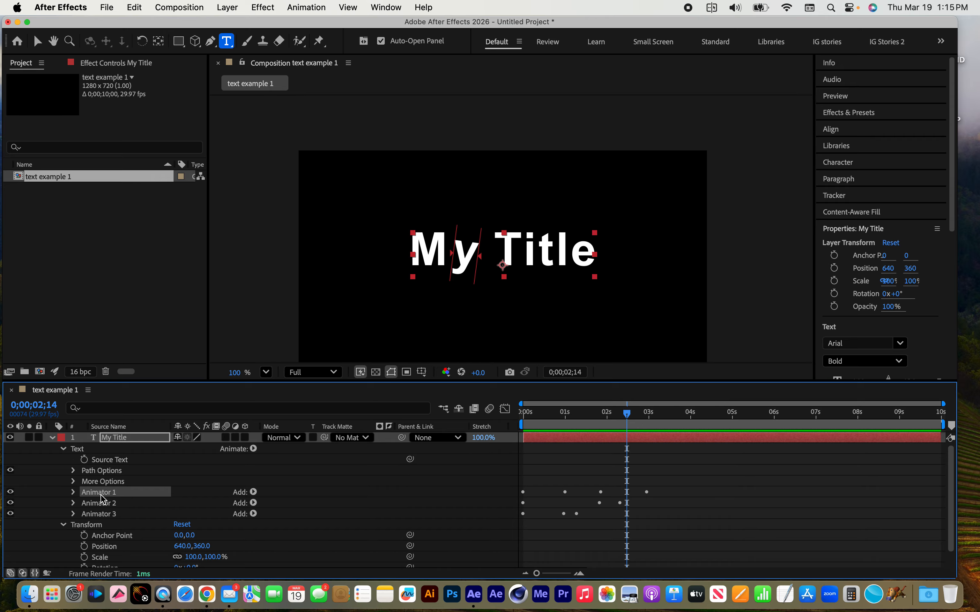
{"action": "key", "text": "Return"}
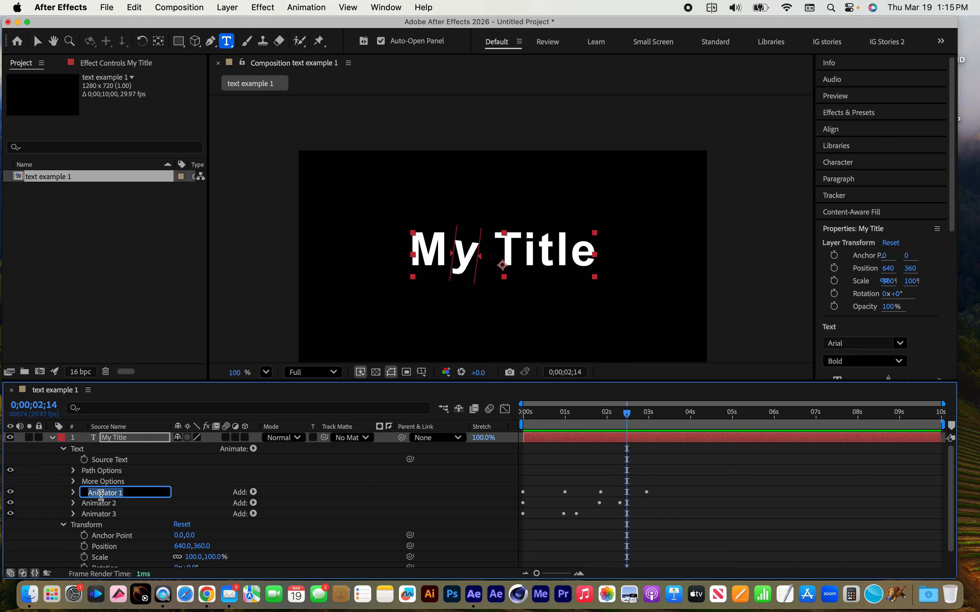
{"action": "key", "text": "BackSpace"}
{"action": "type", "text": "letter Y animation"}
Rename Animator 2 as "letter T animation"
{"action": "left_click", "coordinate": [127, 506]}
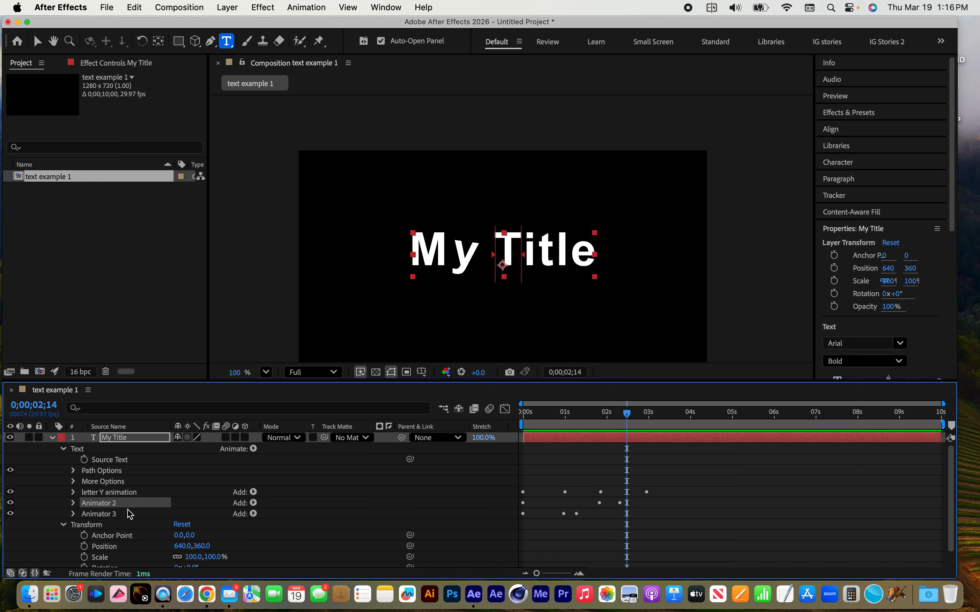
{"action": "key", "text": "Return"}
{"action": "type", "text": "letter T a"}
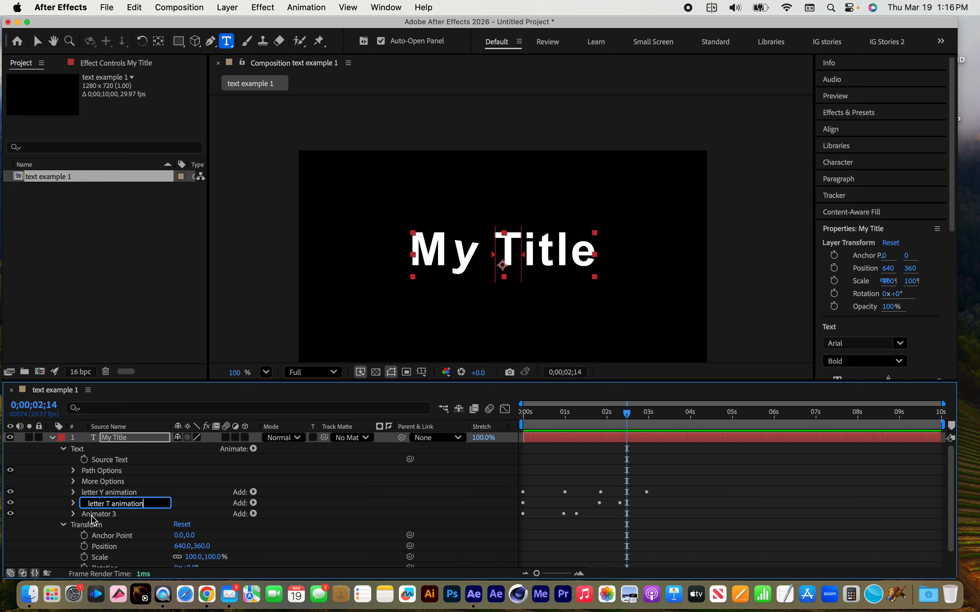
{"action": "type", "text": "nimation"}
{"action": "left_click", "coordinate": [161, 525]}
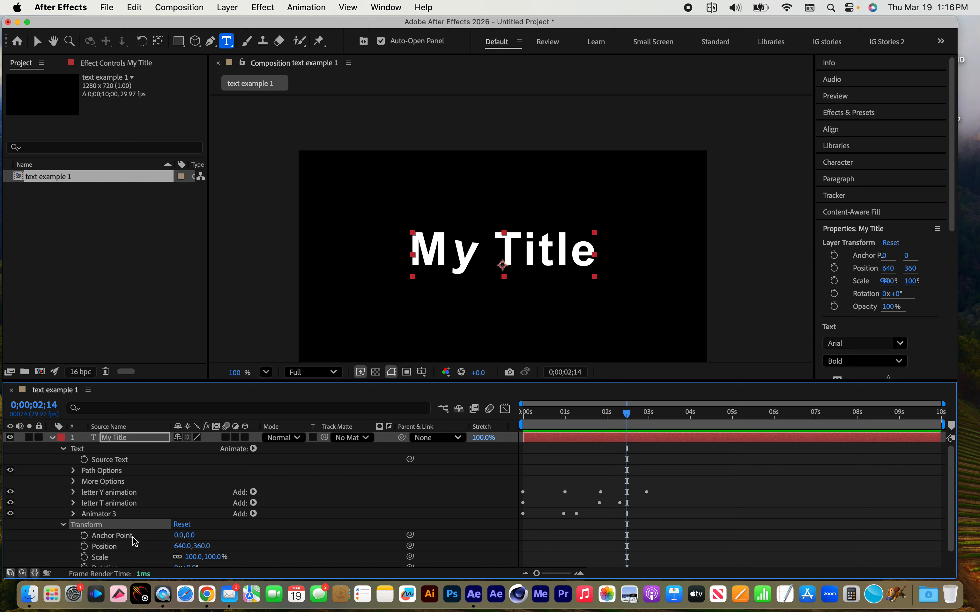
Rename Animator 3 as "letter E animation"
{"action": "left_click", "coordinate": [113, 515]}
{"action": "key", "text": "Return"}
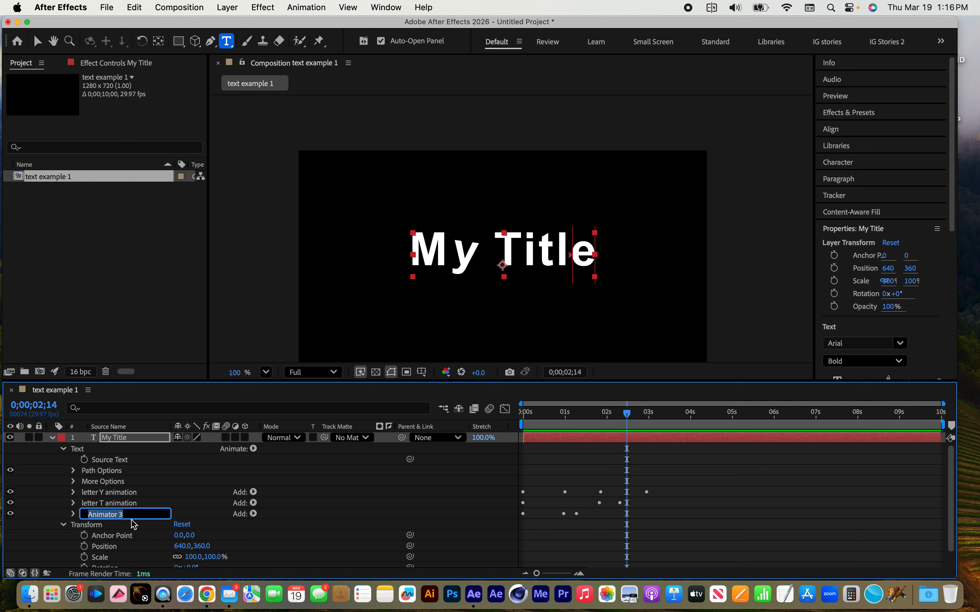
{"action": "key", "text": "BackSpace"}
{"action": "key", "text": "Return"}
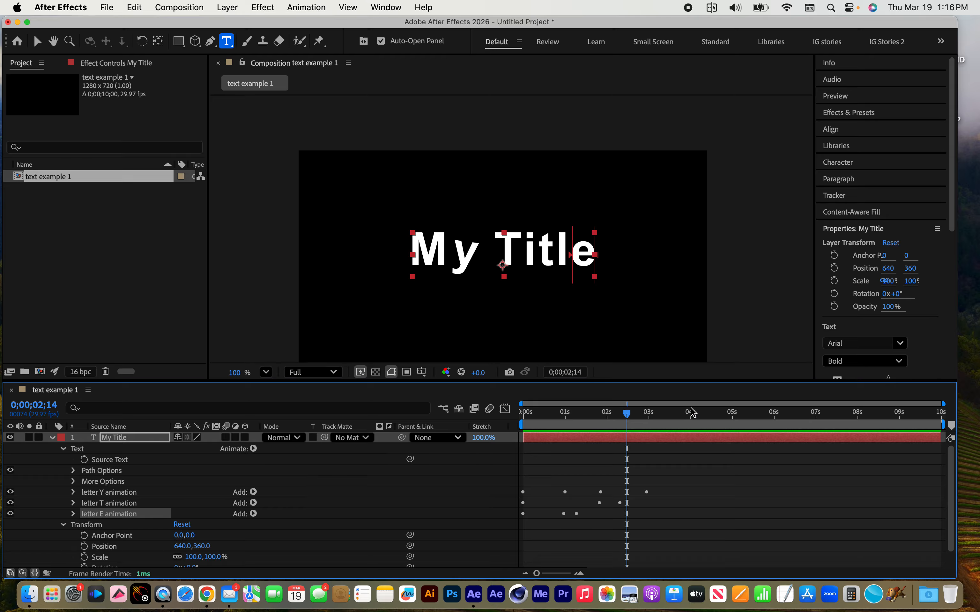
Switch to the Selection tool and add a second Range selector to the letter E animation
{"action": "left_click_drag", "start_coordinate": [622, 423], "coordinate": [585, 417]}
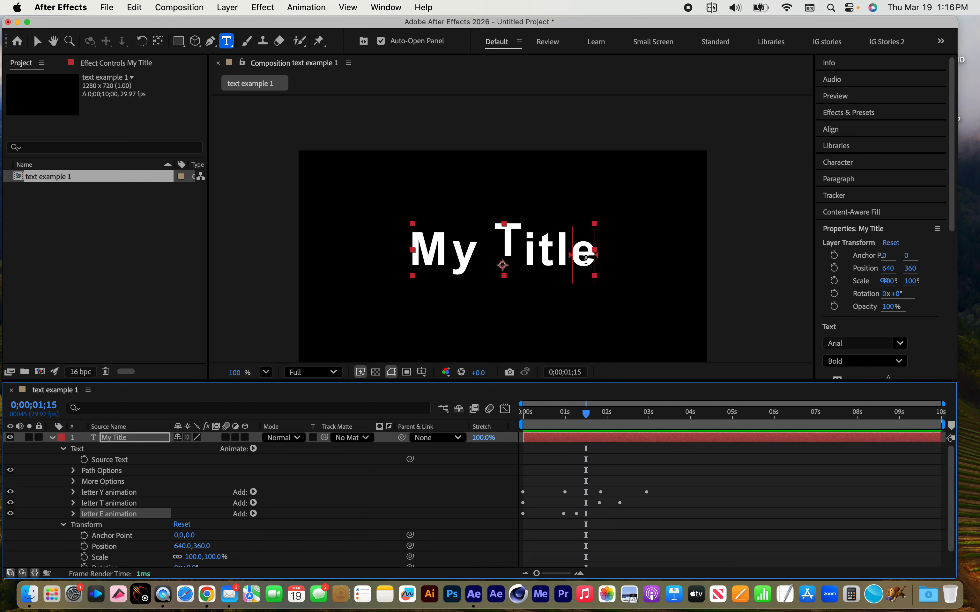
{"action": "key", "text": "v"}
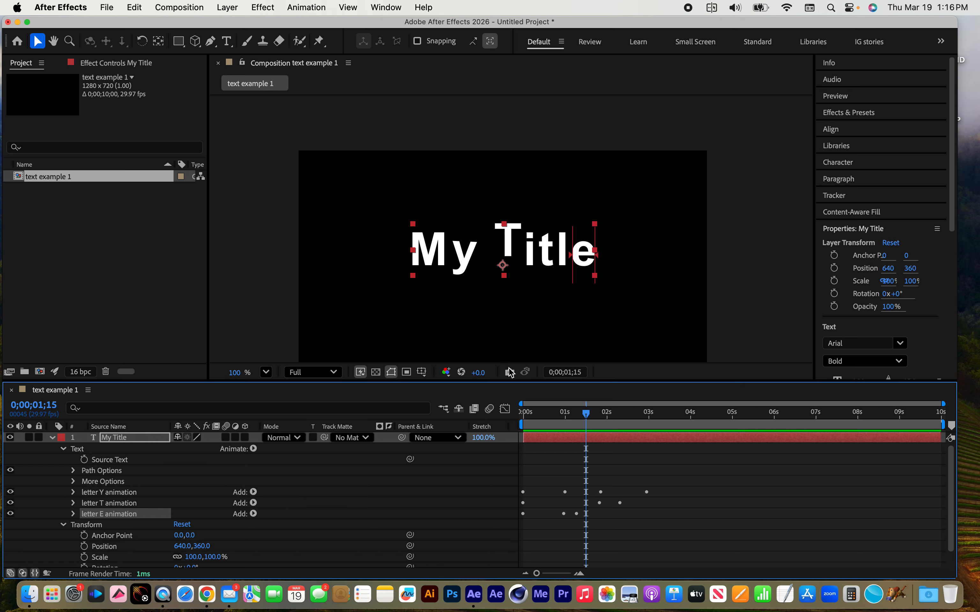
{"action": "left_click_drag", "start_coordinate": [589, 420], "coordinate": [639, 423]}
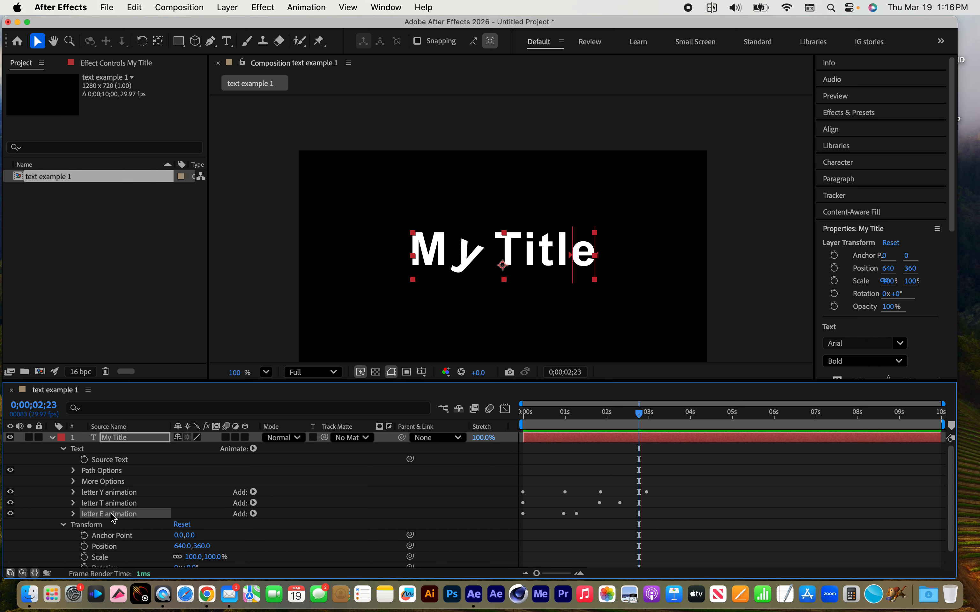
{"action": "left_click", "coordinate": [253, 514]}
{"action": "mouse_move", "coordinate": [279, 528]}
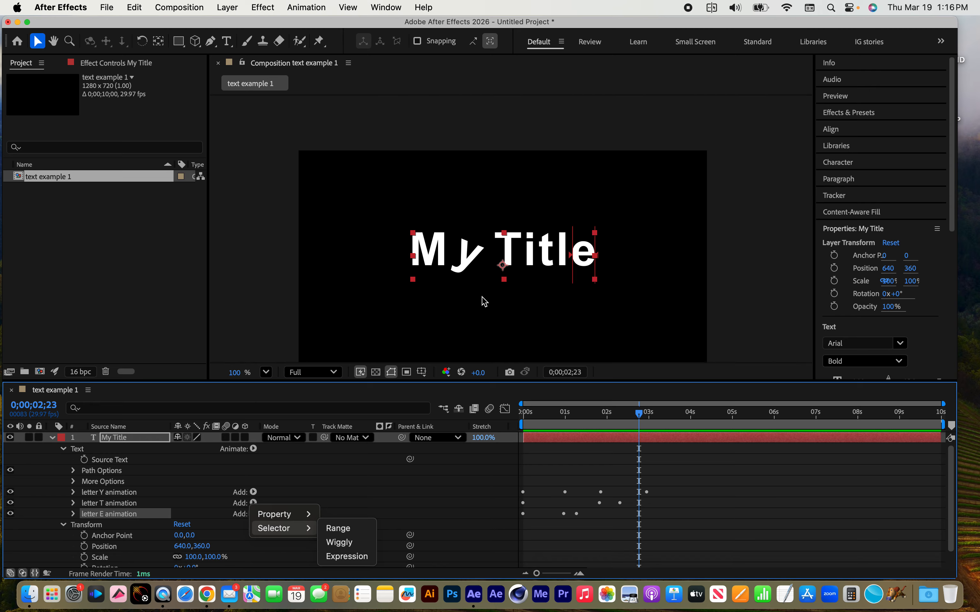
{"action": "left_click", "coordinate": [345, 528]}
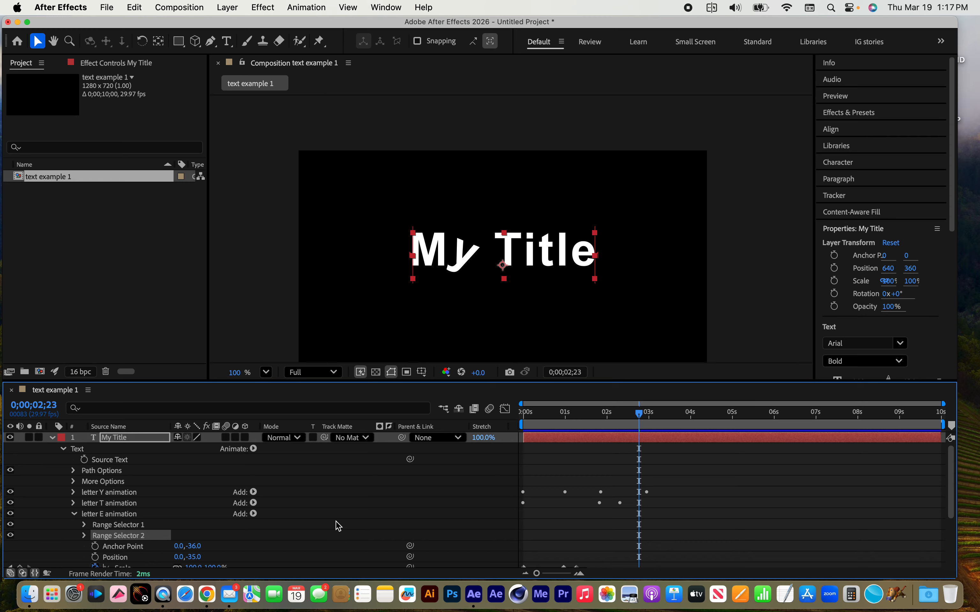
Set the End of the letter E animation's Range Selector 2 to 12% so that it covers only the M
{"action": "left_click_drag", "start_coordinate": [594, 255], "coordinate": [547, 256]}
{"action": "key", "text": "super+z"}
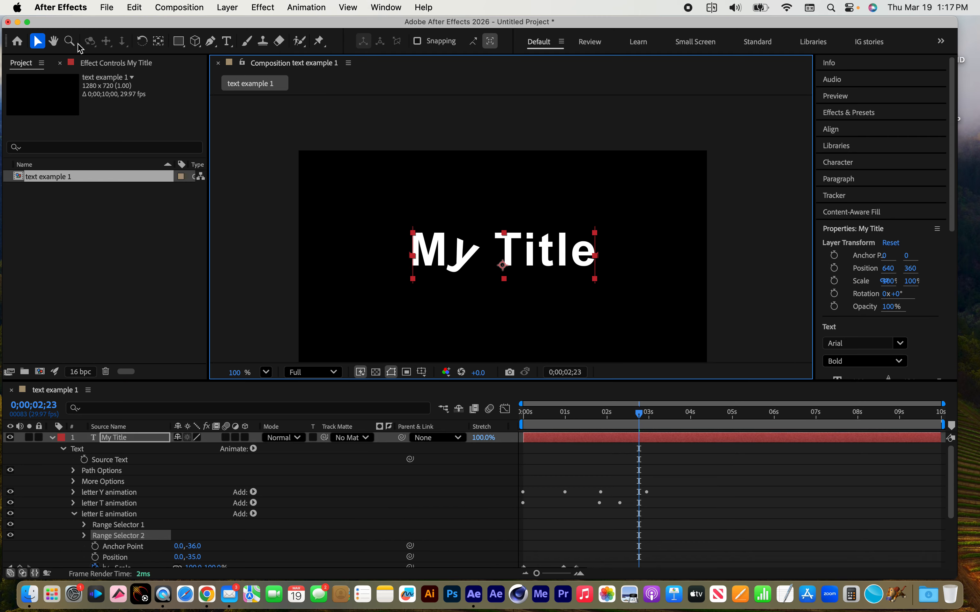
{"action": "left_click", "coordinate": [83, 535]}
{"action": "left_click", "coordinate": [123, 543]}
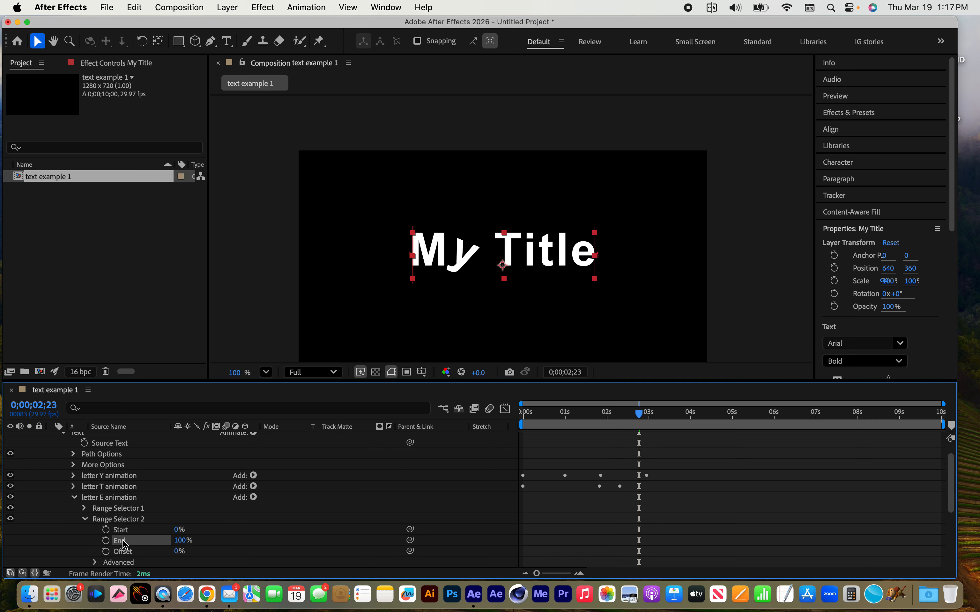
{"action": "left_click", "coordinate": [595, 255]}
{"action": "left_click_drag", "start_coordinate": [596, 258], "coordinate": [444, 257]}
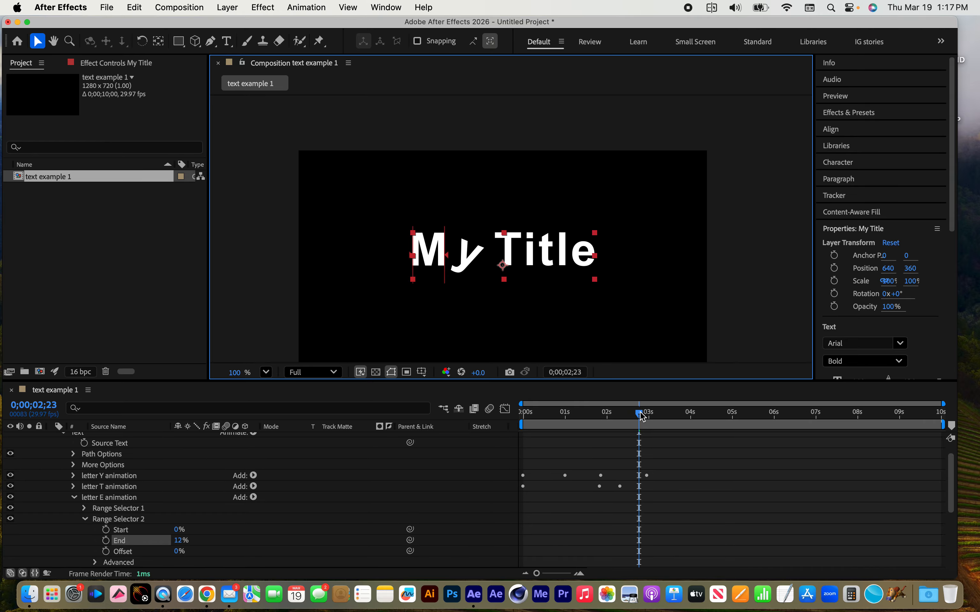
Preview the title with the second selector, delete Range Selector 2 from the letter E animation, and collapse that animator
{"action": "left_click_drag", "start_coordinate": [641, 414], "coordinate": [607, 409]}
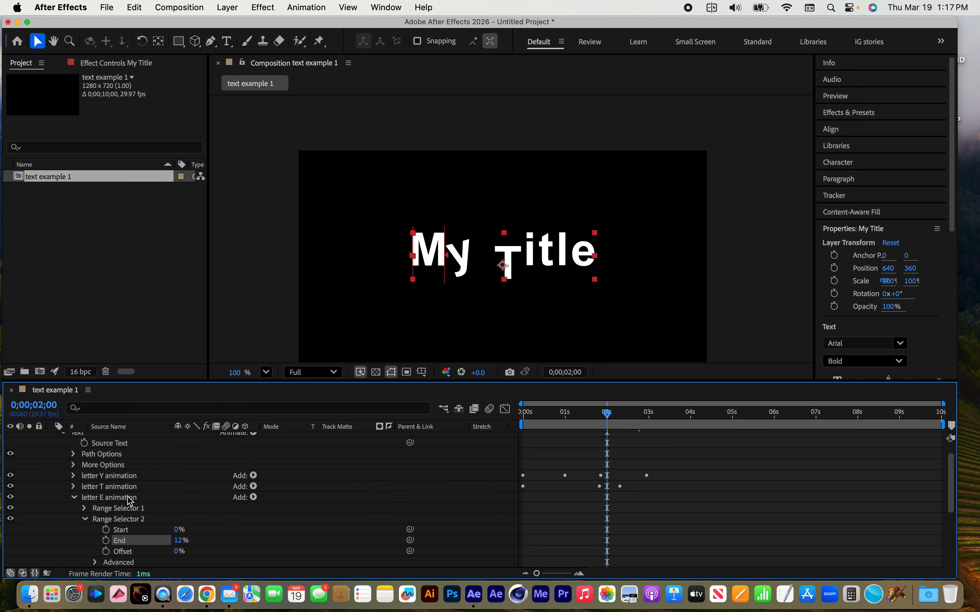
{"action": "left_click", "coordinate": [84, 519]}
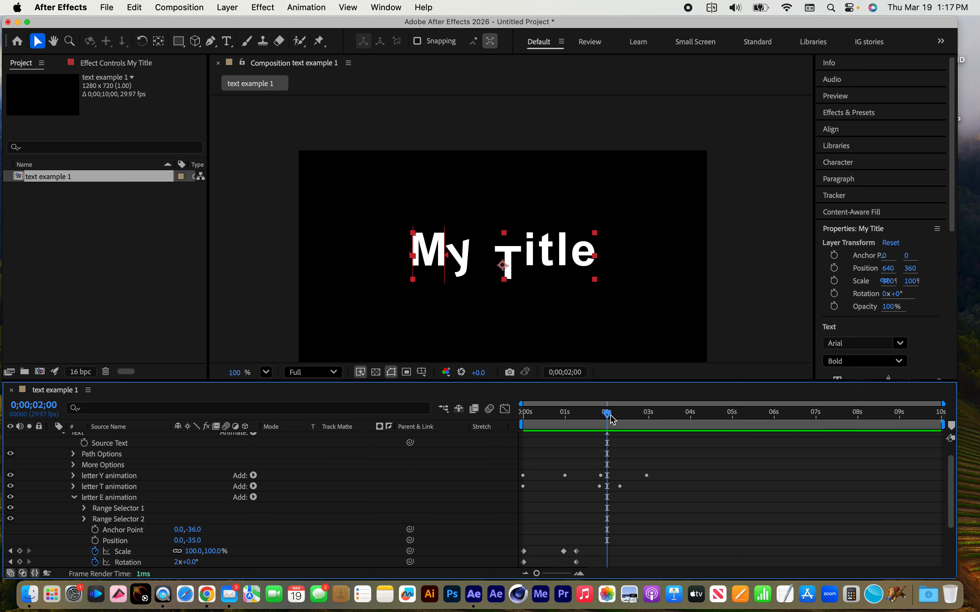
{"action": "left_click_drag", "start_coordinate": [613, 420], "coordinate": [692, 421]}
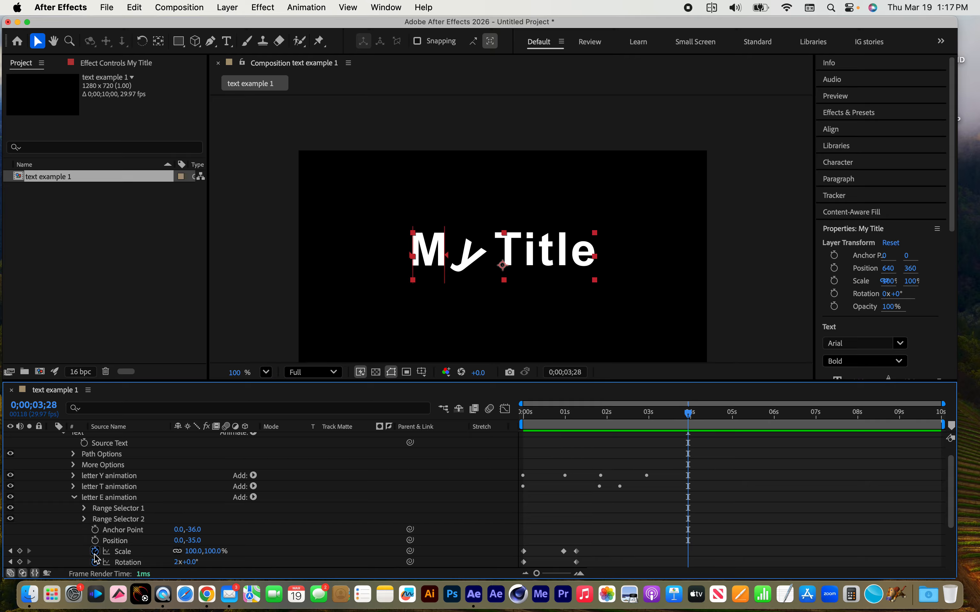
{"action": "left_click", "coordinate": [119, 522]}
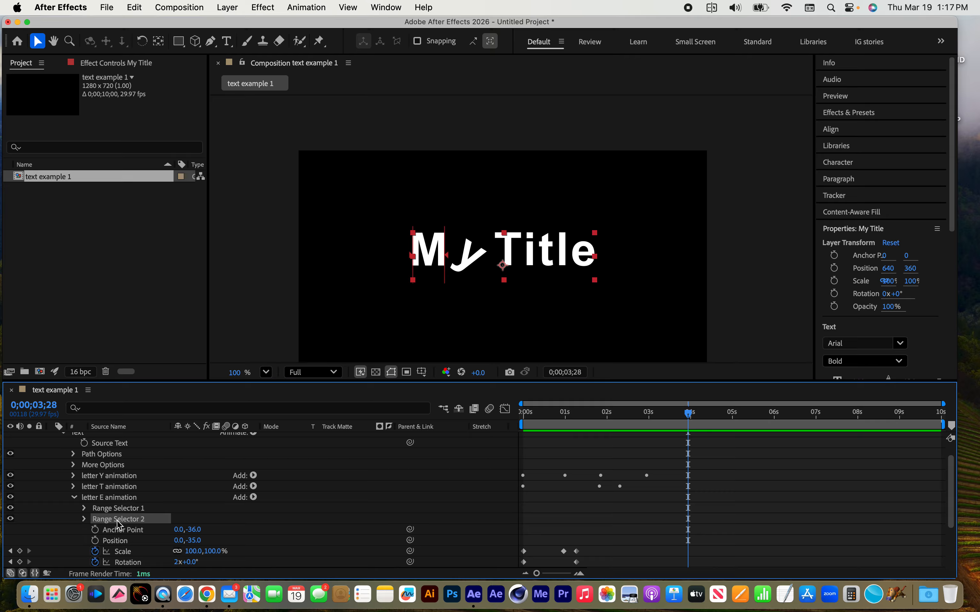
{"action": "key", "text": "Delete"}
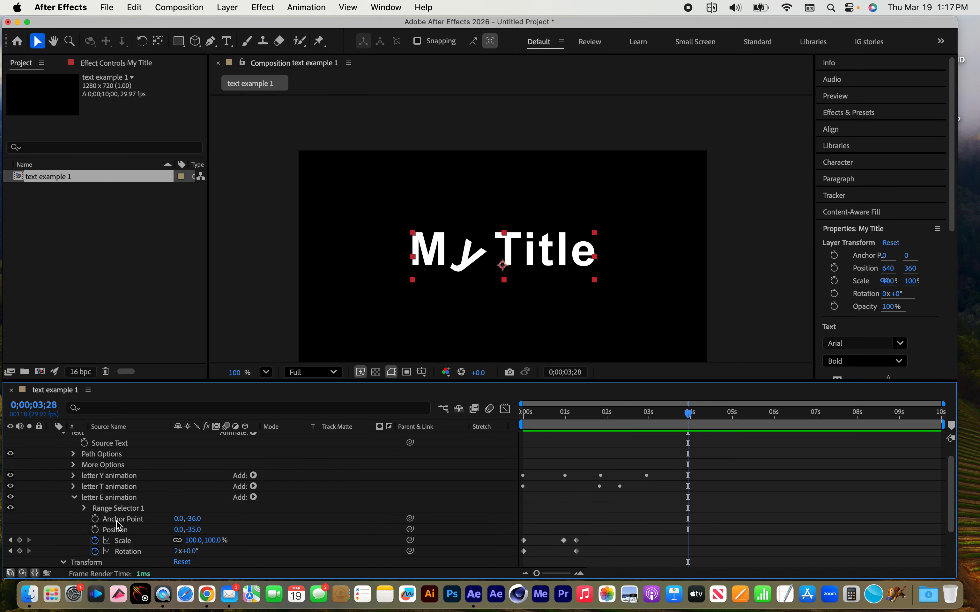
{"action": "left_click", "coordinate": [73, 498]}
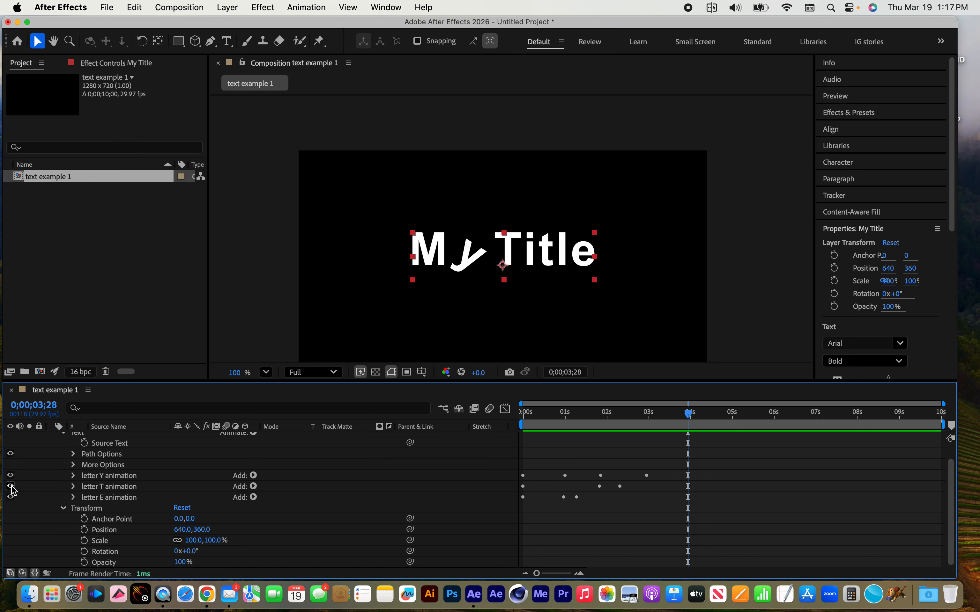
Turn the letter T animation off, scrub the title around 3.5 seconds without it, and turn the animator back on
{"action": "left_click", "coordinate": [11, 486]}
{"action": "mouse_move", "coordinate": [684, 417]}
{"action": "left_mouse_down"}
{"action": "mouse_move", "coordinate": [499, 402]}
{"action": "mouse_move", "coordinate": [675, 411]}
{"action": "left_mouse_up"}
{"action": "left_click", "coordinate": [11, 486]}
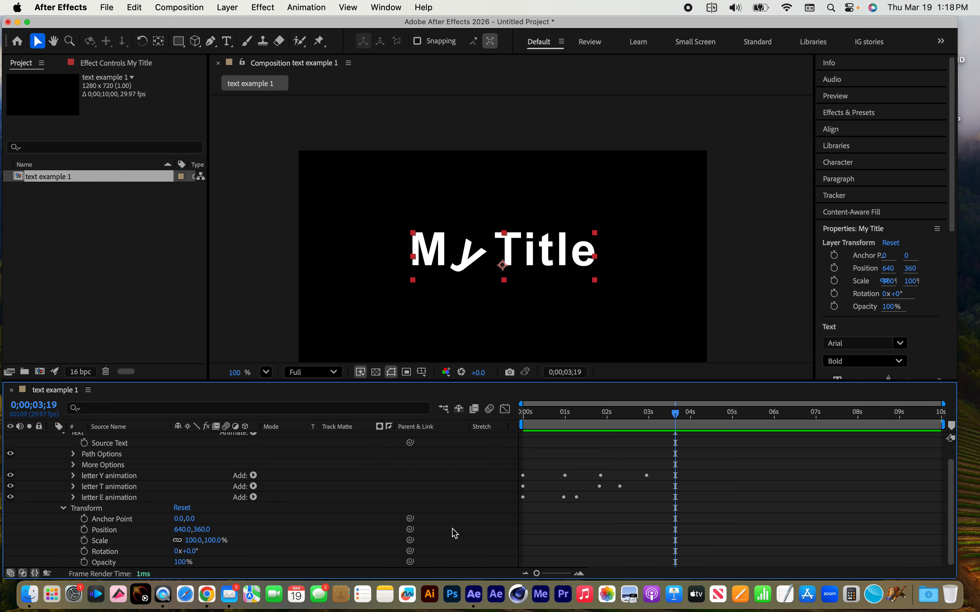
Collapse the My Title layer's Transform properties and scrub between 0;00;01;28 and 0;00;02;25 to review the combined letter animations
{"action": "left_click", "coordinate": [63, 509]}
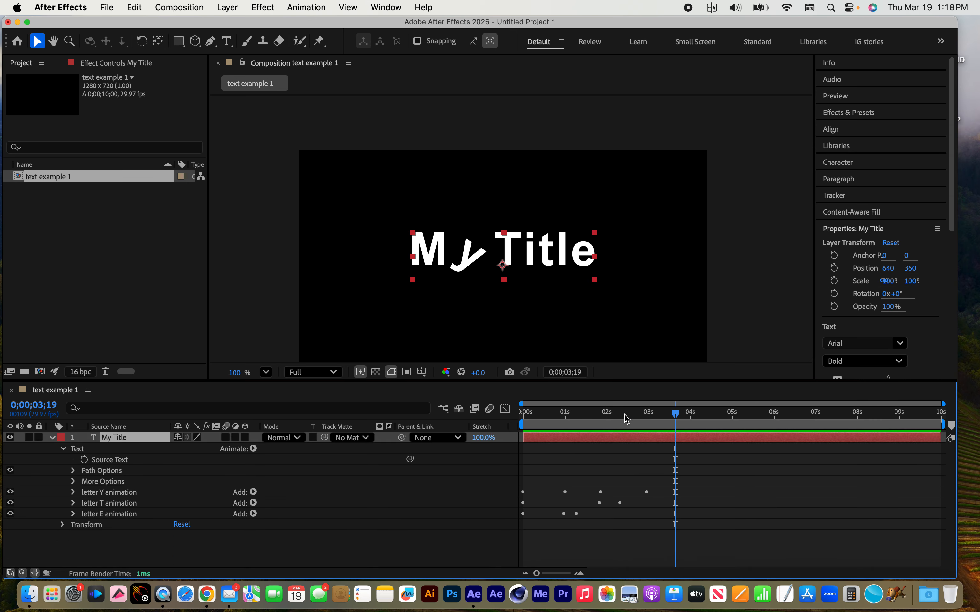
{"action": "left_click_drag", "start_coordinate": [626, 419], "coordinate": [604, 410]}
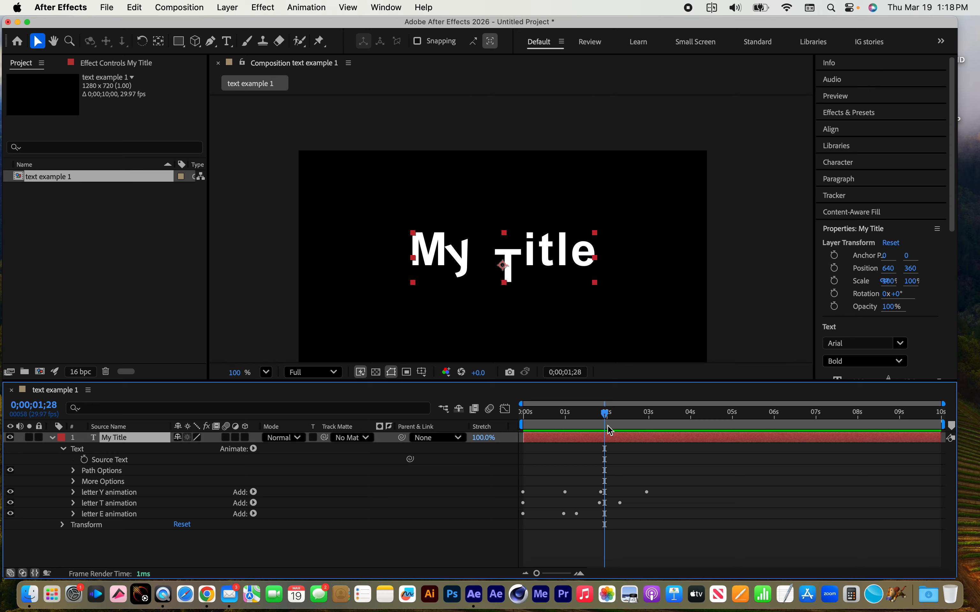
{"action": "left_click_drag", "start_coordinate": [605, 409], "coordinate": [642, 411]}
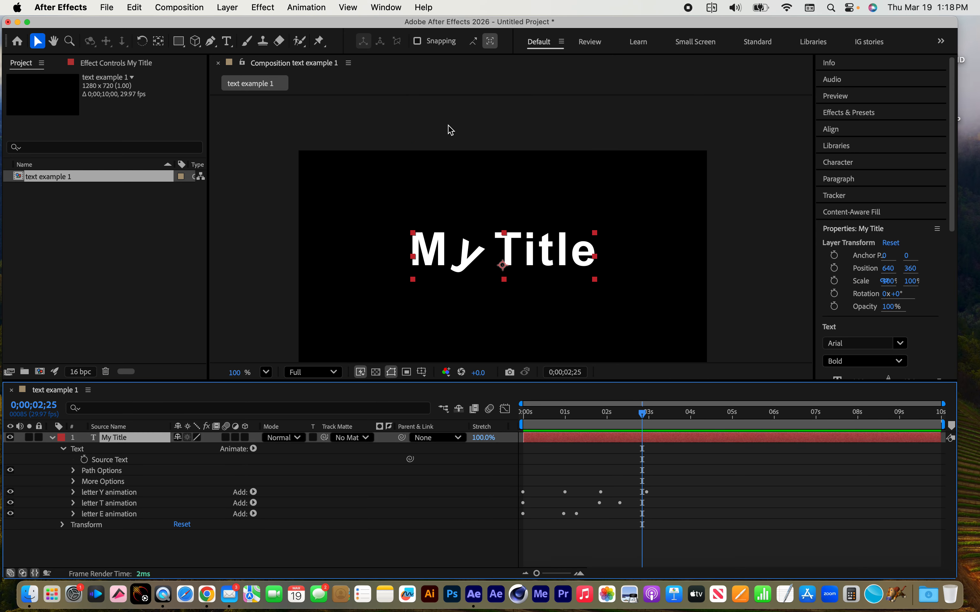